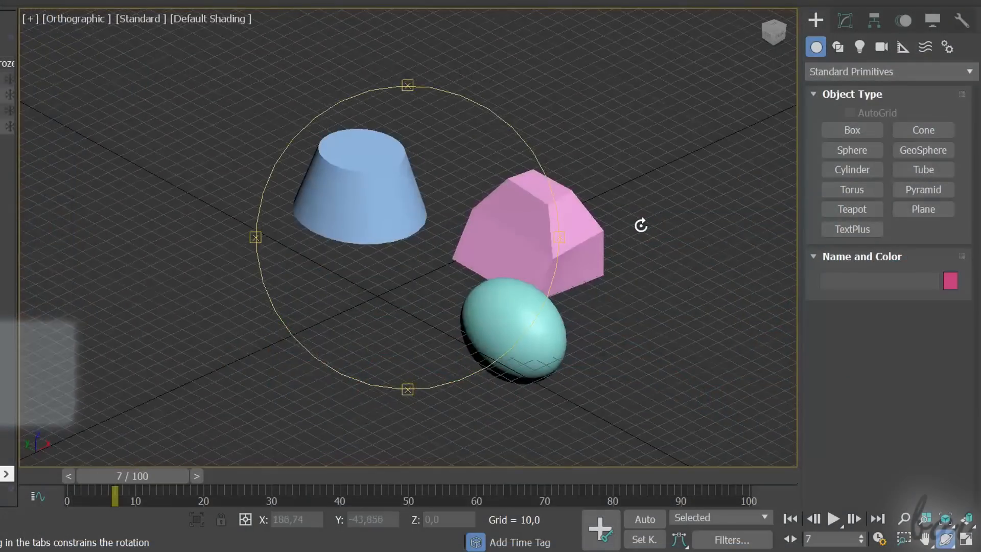
pyautogui.moveTo(641, 221)
pyautogui.mouseDown()
pyautogui.moveTo(630, 192)
pyautogui.moveTo(630, 210)
pyautogui.mouseUp()
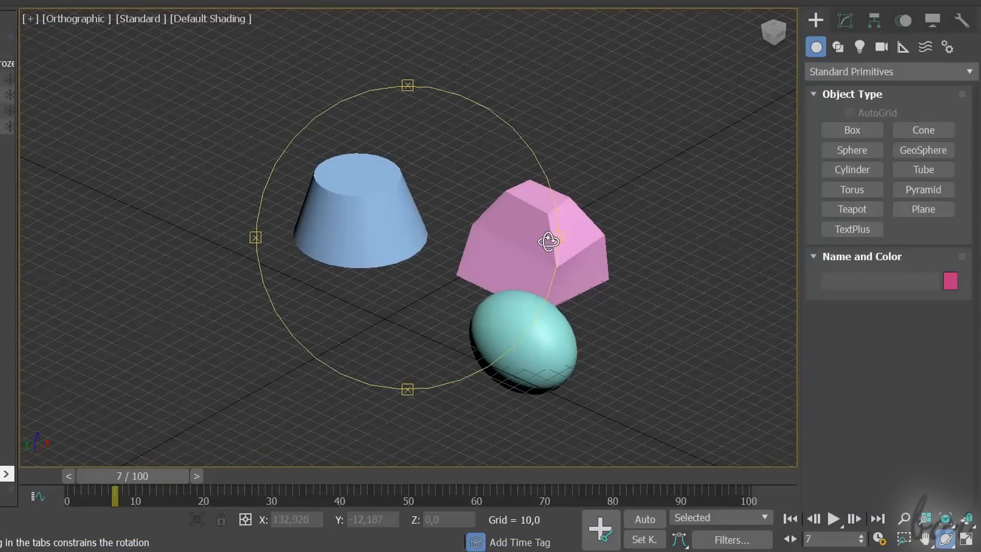
pyautogui.moveTo(522, 243)
pyautogui.mouseDown()
pyautogui.moveTo(429, 201)
pyautogui.moveTo(434, 220)
pyautogui.moveTo(453, 225)
pyautogui.moveTo(582, 208)
pyautogui.moveTo(565, 230)
pyautogui.moveTo(523, 230)
pyautogui.moveTo(518, 248)
pyautogui.moveTo(526, 234)
pyautogui.moveTo(516, 221)
pyautogui.moveTo(524, 242)
pyautogui.mouseUp()
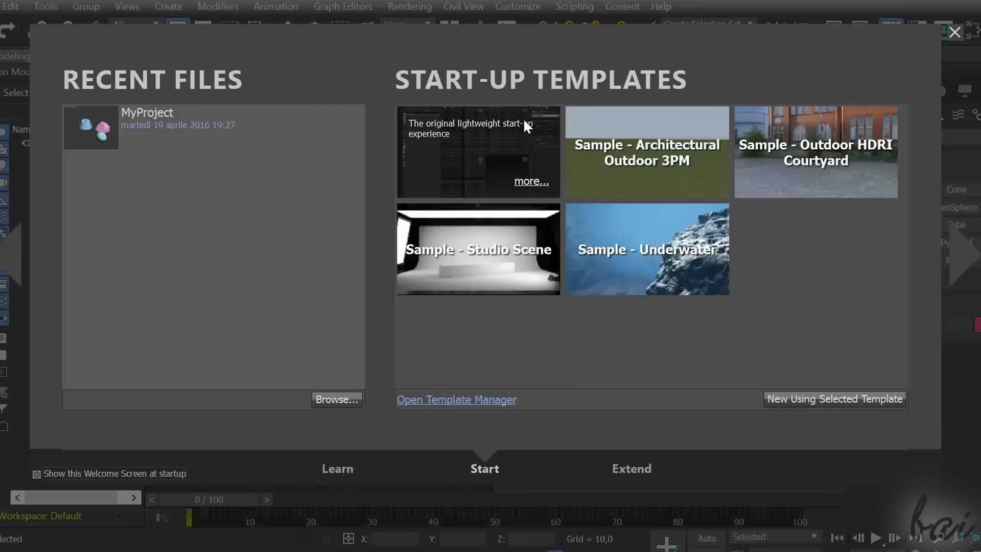
# Step: Start a new scene from the original lightweight start-up template and display the available workspaces
pyautogui.click(471, 169)
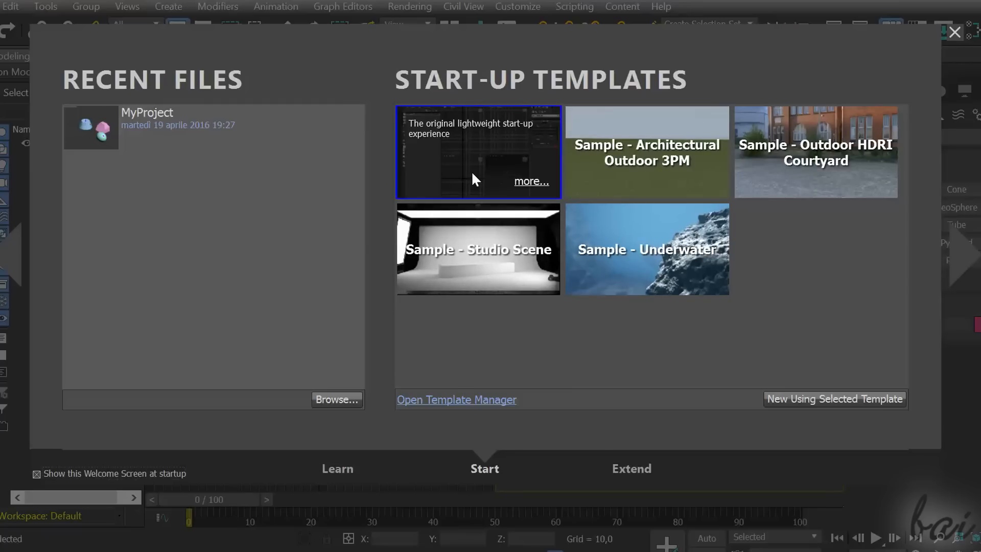
pyautogui.doubleClick(486, 164)
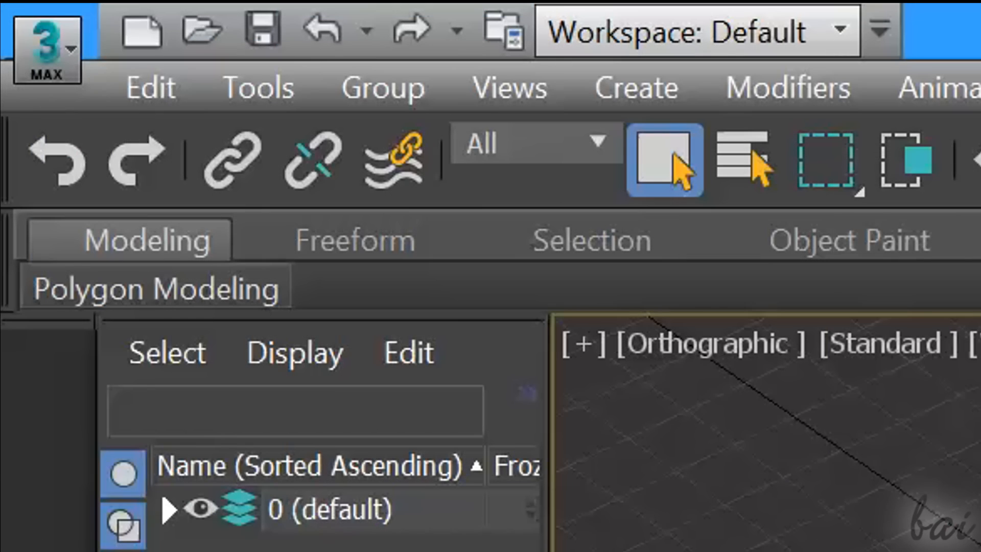
pyautogui.click(834, 34)
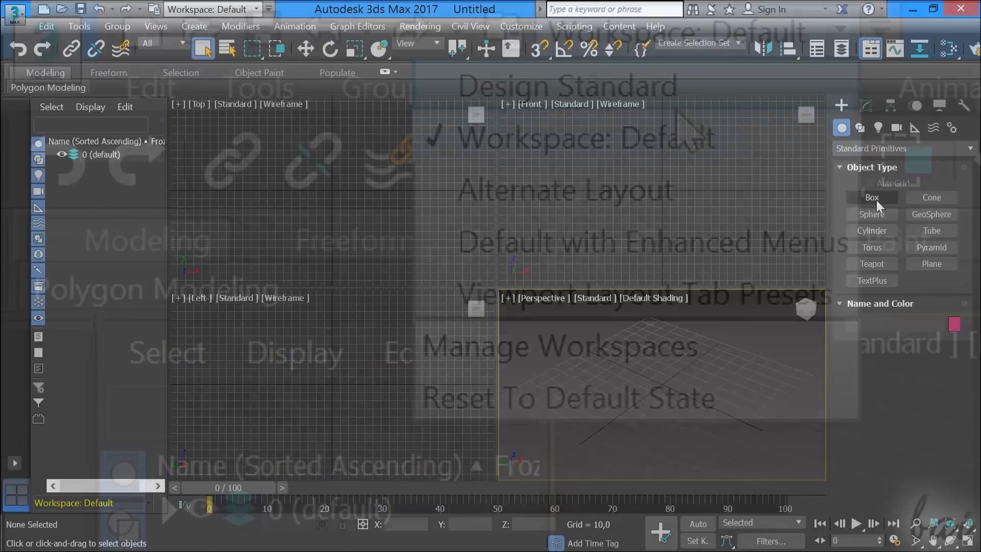
# Step: Draw a box in the Perspective viewport about 41.8 long, 55.2 wide and 21 high, and end box creation
pyautogui.click(876, 196)
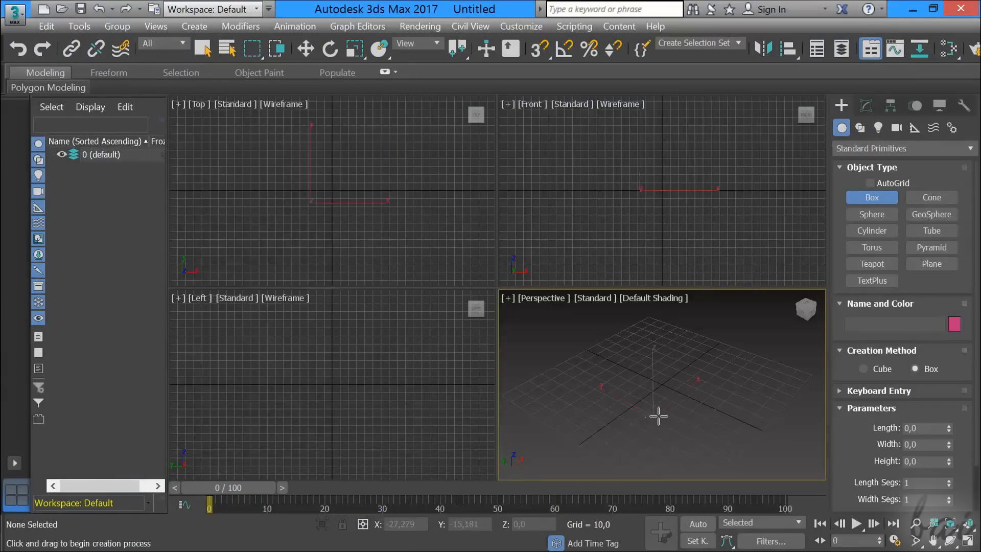
pyautogui.moveTo(658, 416); pyautogui.dragTo(654, 356)
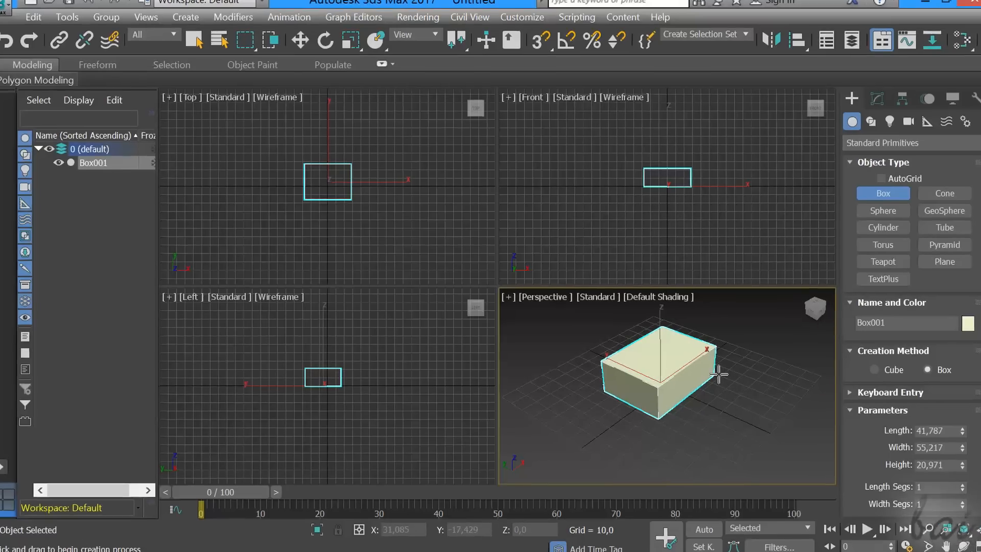
pyautogui.rightClick(729, 364)
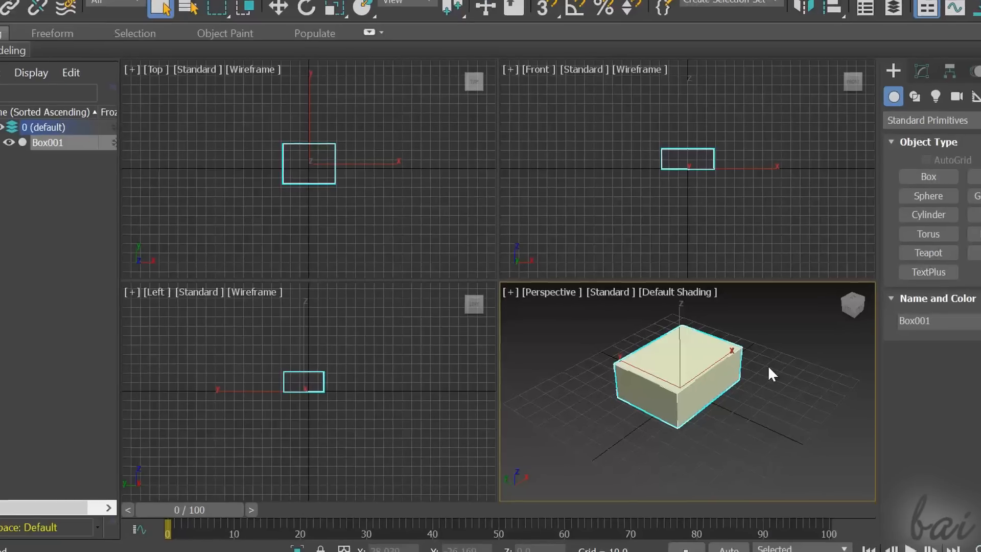
# Step: Deselect the box and turn the Top viewport into an angled orthographic view using the ViewCube
pyautogui.click(396, 239)
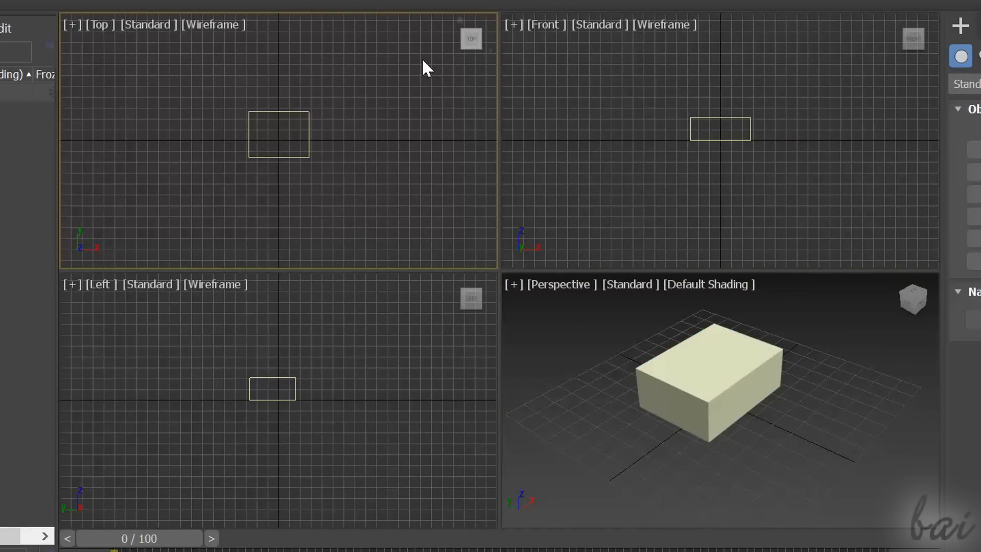
pyautogui.click(463, 47)
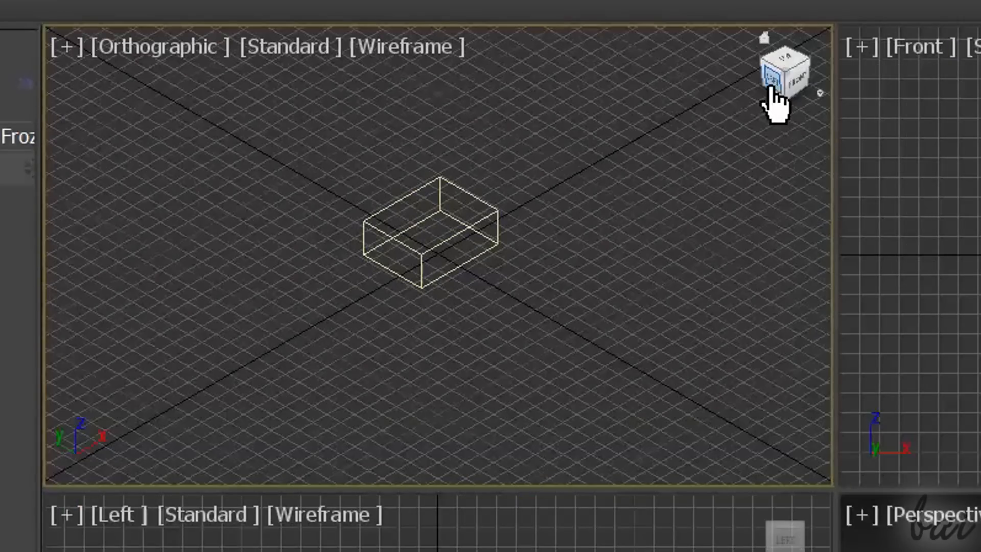
pyautogui.click(801, 83)
pyautogui.click(813, 77)
pyautogui.click(774, 59)
pyautogui.click(777, 66)
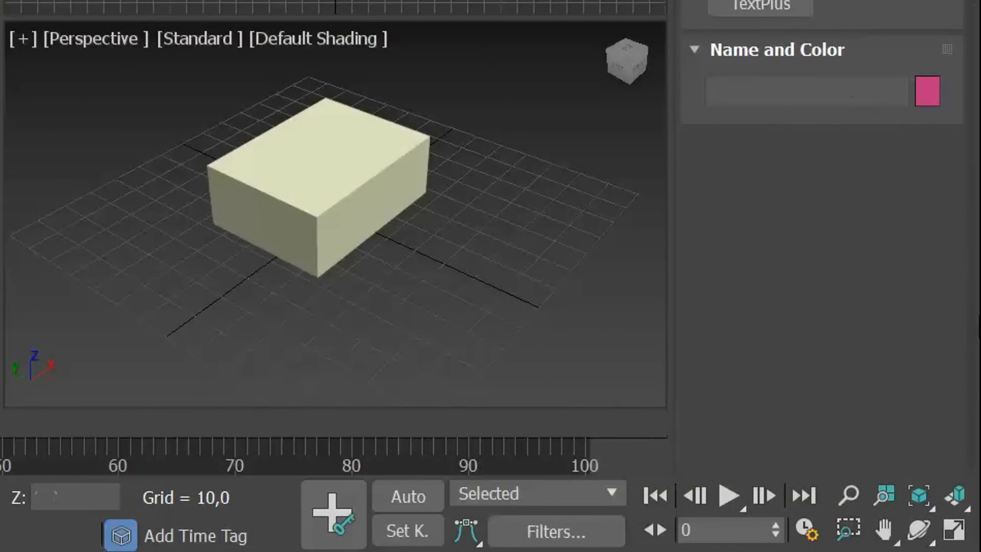
# Step: Orbit the orthographic viewport to view the wireframe box from different angles
pyautogui.click(918, 531)
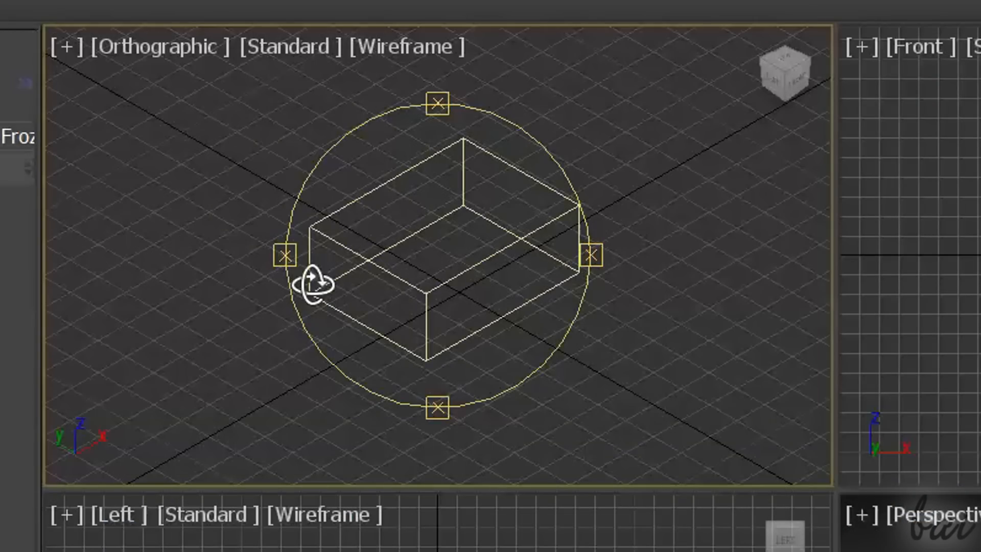
pyautogui.moveTo(364, 284); pyautogui.dragTo(432, 316)
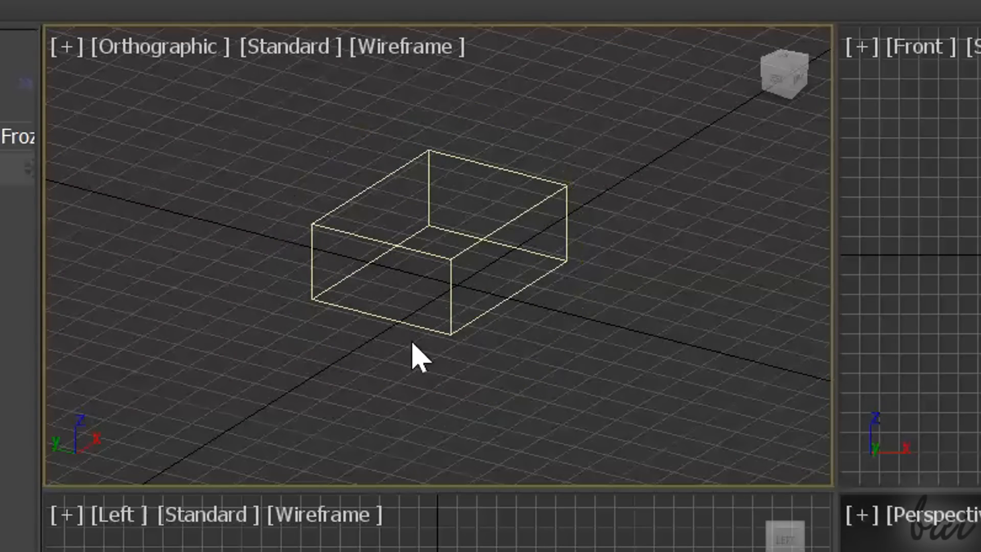
pyautogui.moveTo(401, 279); pyautogui.dragTo(387, 258)
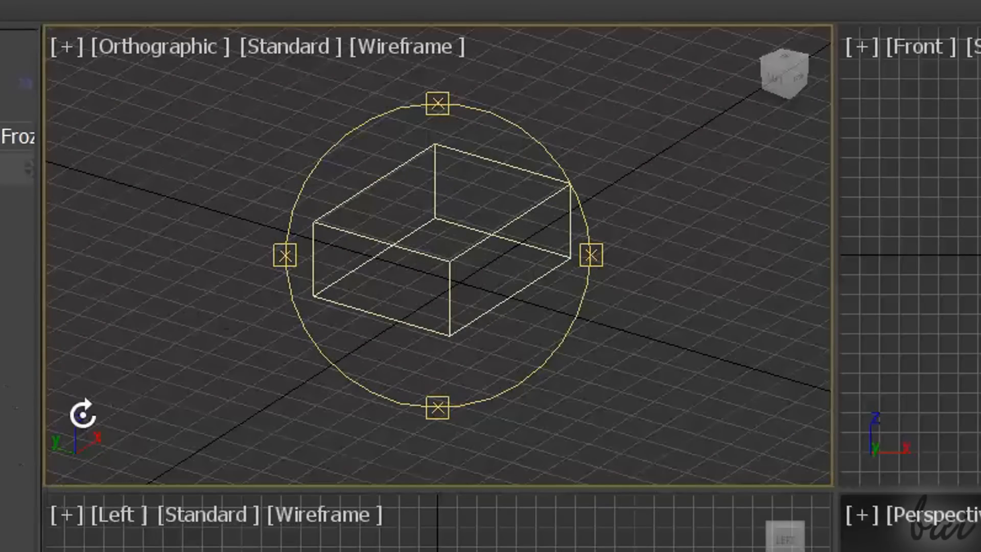
pyautogui.moveTo(378, 337)
pyautogui.mouseDown()
pyautogui.moveTo(400, 317)
pyautogui.moveTo(388, 276)
pyautogui.moveTo(438, 313)
pyautogui.moveTo(450, 341)
pyautogui.moveTo(434, 313)
pyautogui.mouseUp()
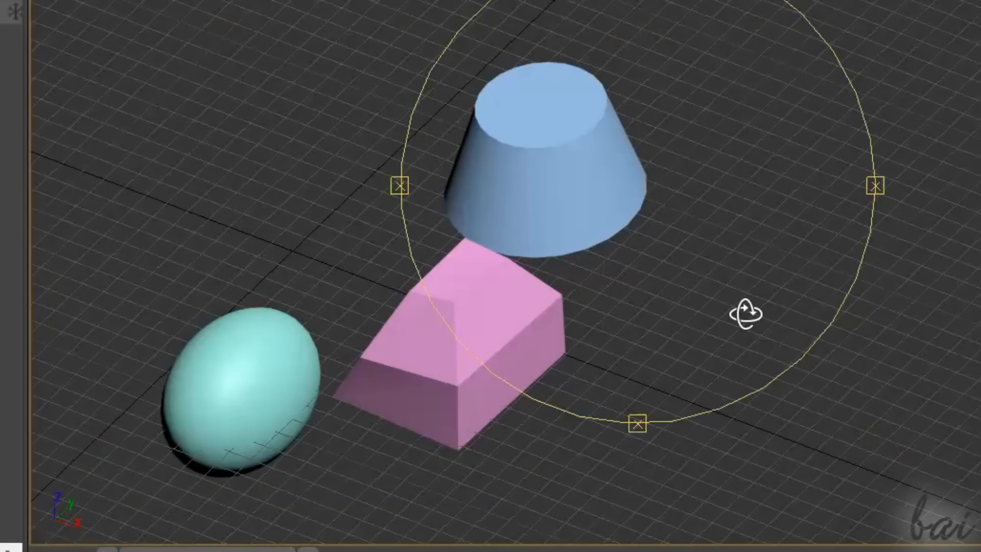
pyautogui.moveTo(744, 313); pyautogui.dragTo(718, 328)
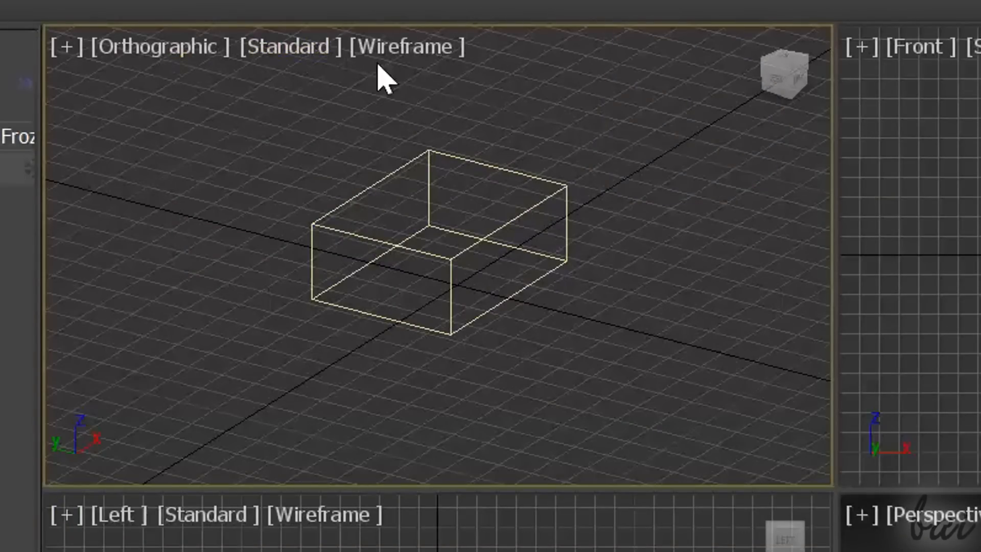
# Step: Change the orthographic viewport's display from Wireframe to Default Shading
pyautogui.click(418, 48)
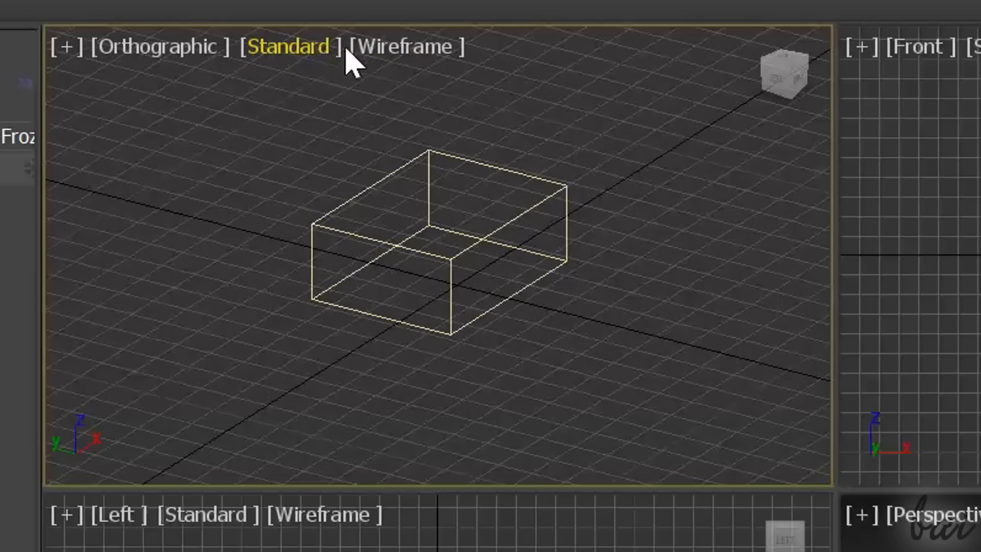
pyautogui.click(417, 48)
pyautogui.click(606, 88)
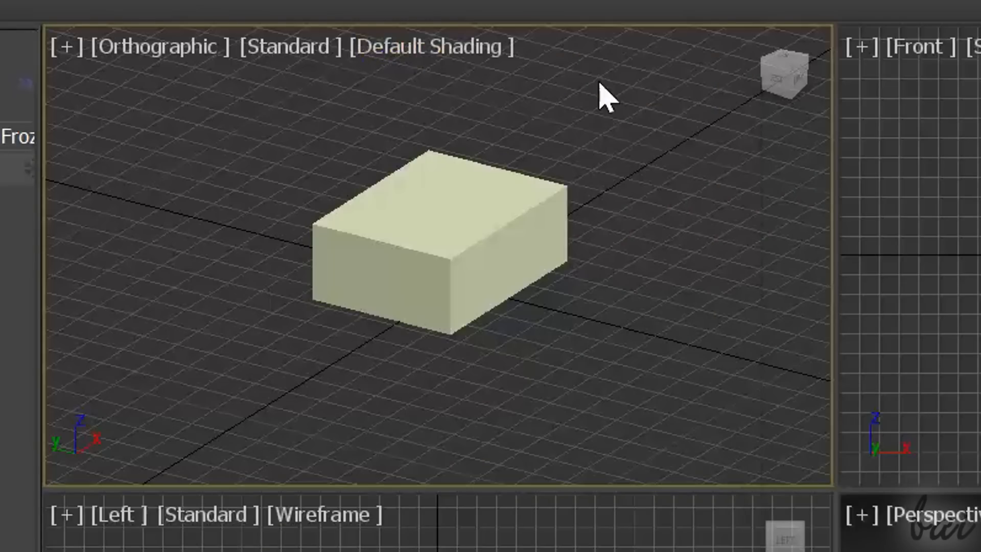
pyautogui.click(405, 225)
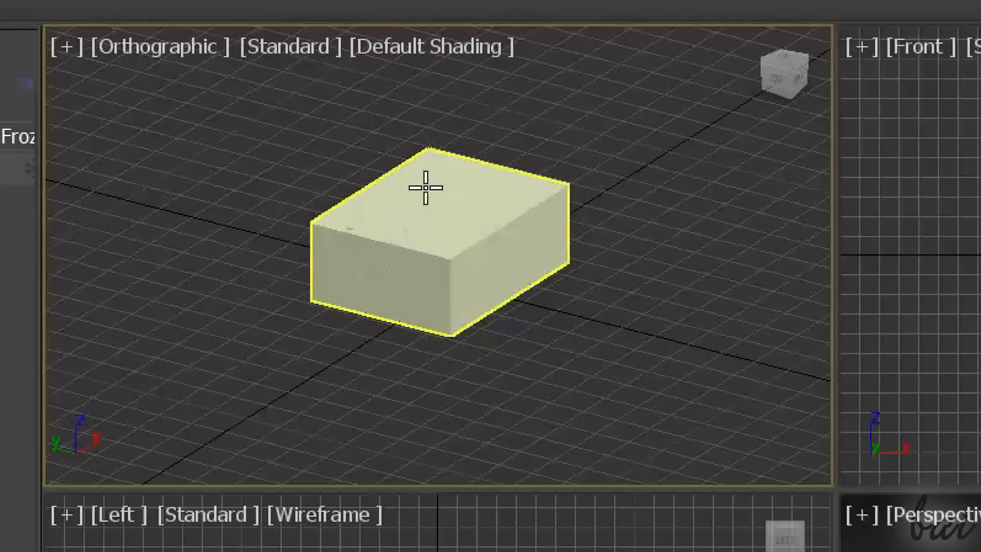
pyautogui.scroll(5, 427, 186)
pyautogui.scroll(-5, 447, 301)
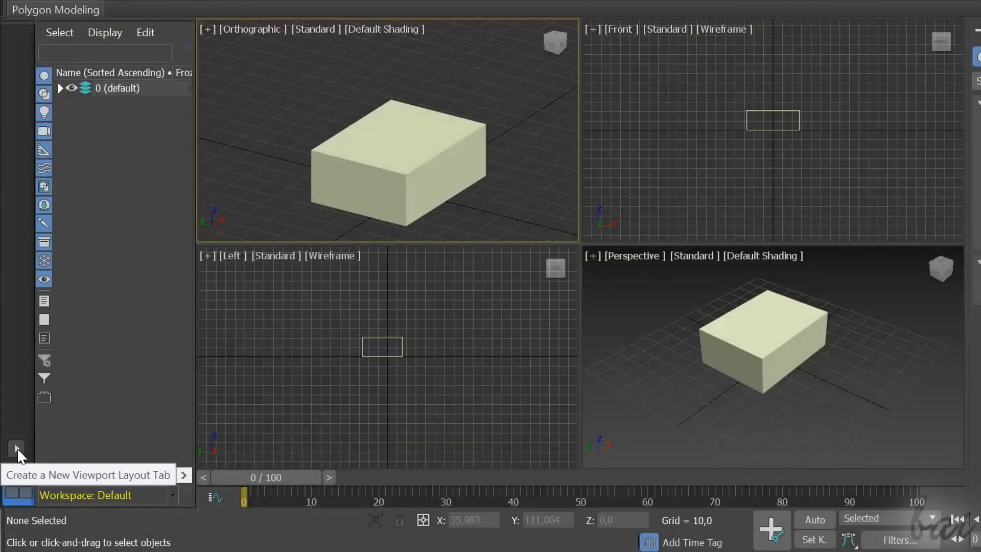
# Step: Create a new viewport layout consisting of a single full-size viewport
pyautogui.click(17, 448)
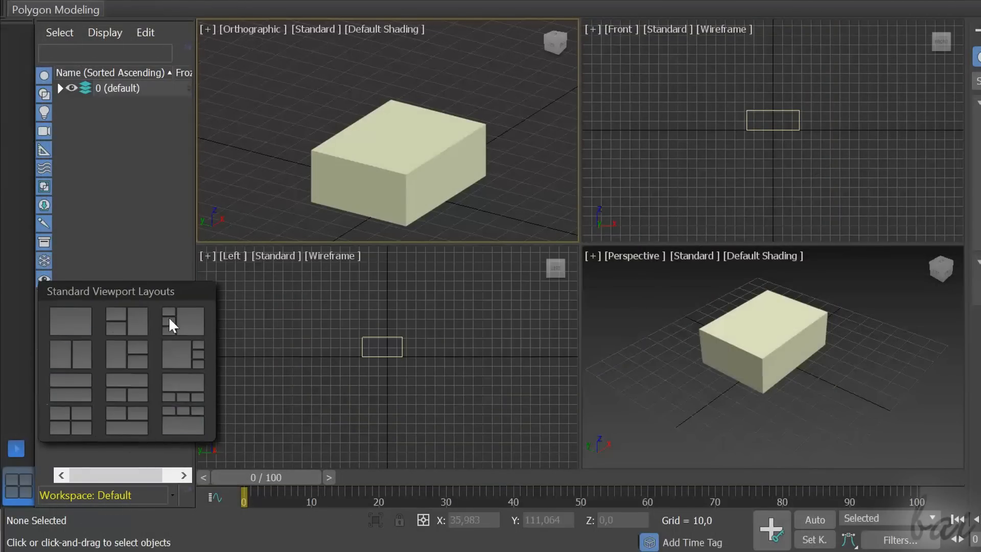
pyautogui.click(70, 320)
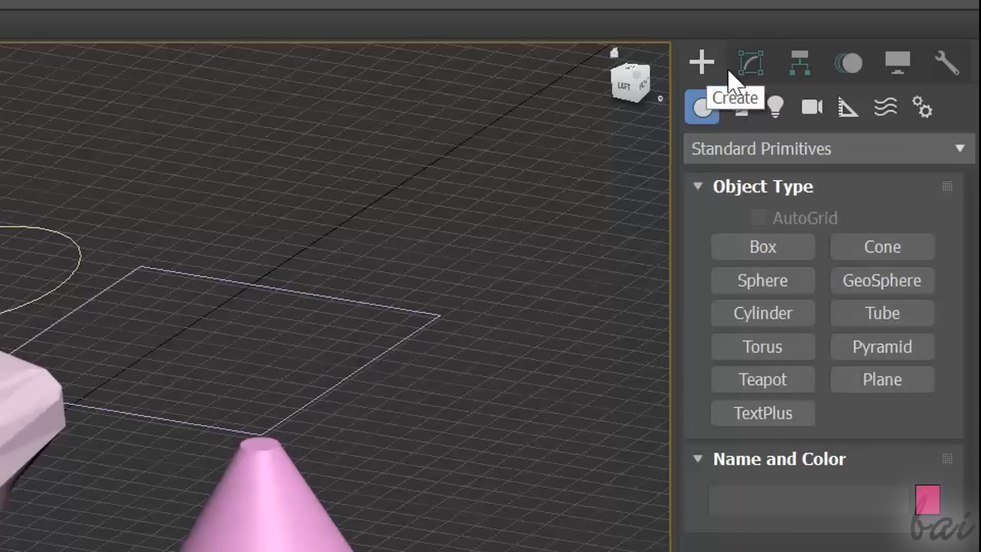
# Step: Review the Modify, Hierarchy, Motion, Display and Utilities command sets, and return to Create
pyautogui.click(747, 71)
pyautogui.click(800, 65)
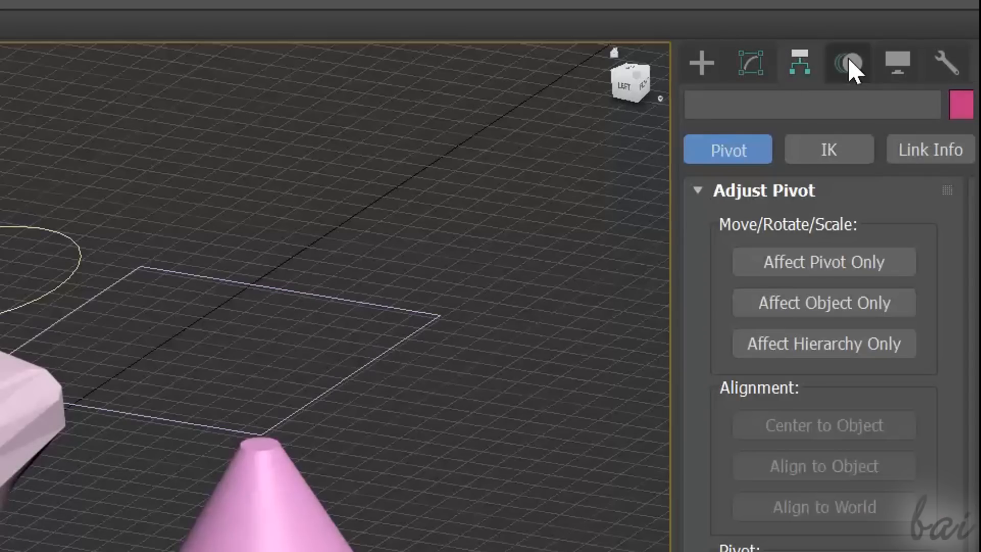
pyautogui.click(849, 64)
pyautogui.click(899, 69)
pyautogui.click(946, 66)
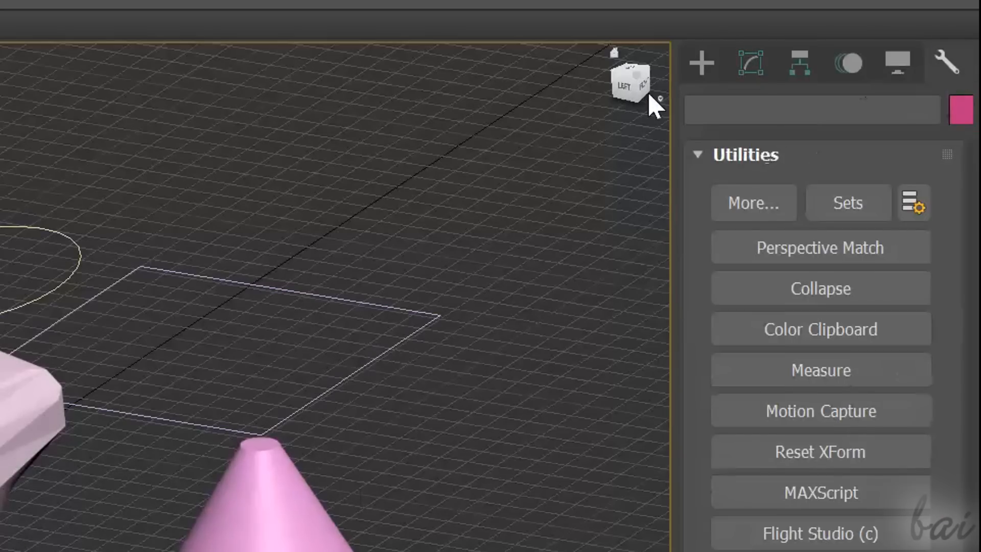
pyautogui.click(701, 63)
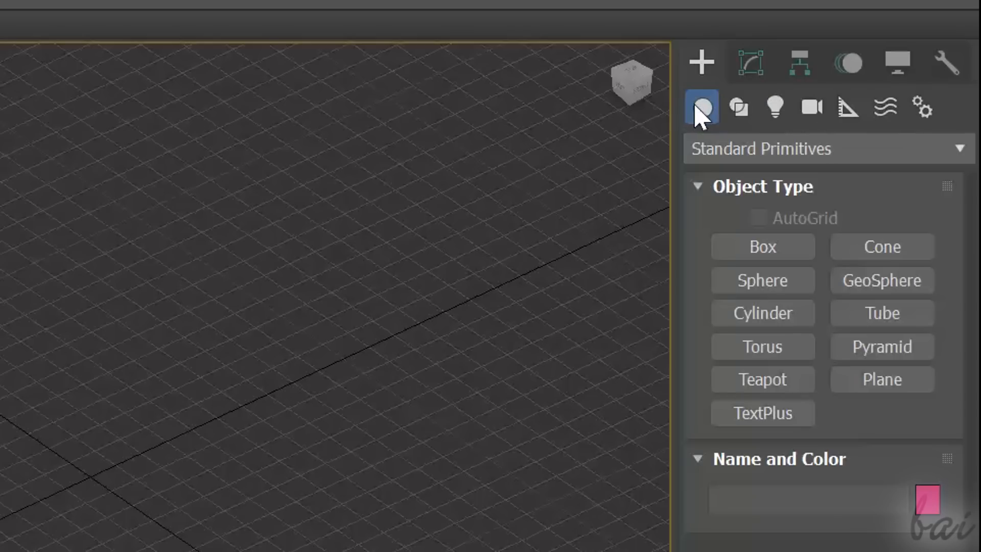
# Step: Review the creation categories for shapes, lights, cameras, helpers and space warps, and return to the Standard Primitives geometry
pyautogui.click(739, 107)
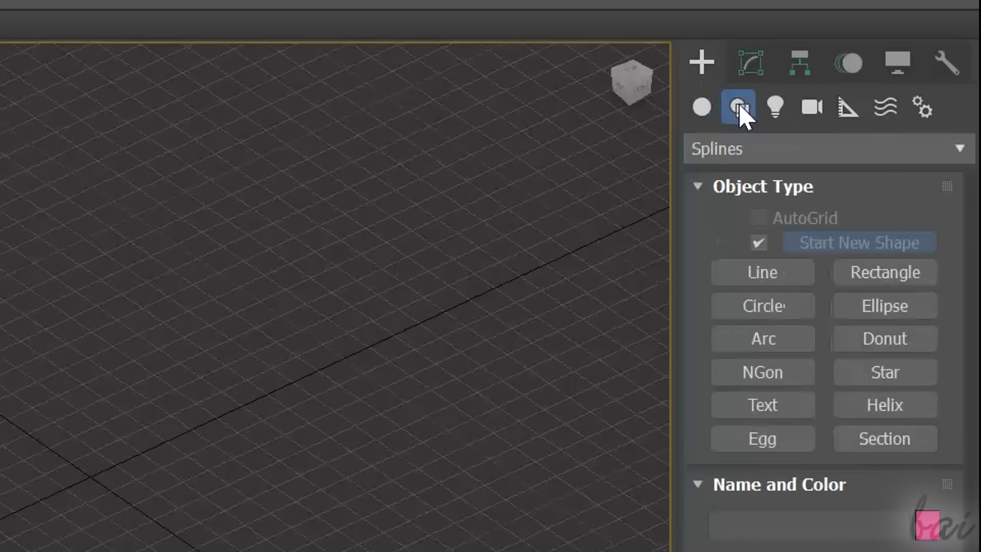
pyautogui.click(775, 107)
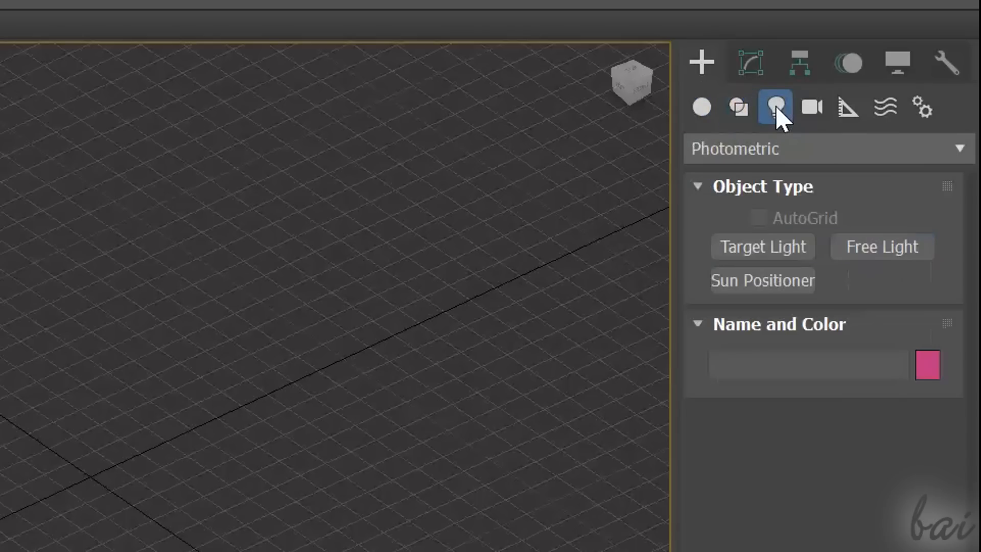
pyautogui.click(810, 109)
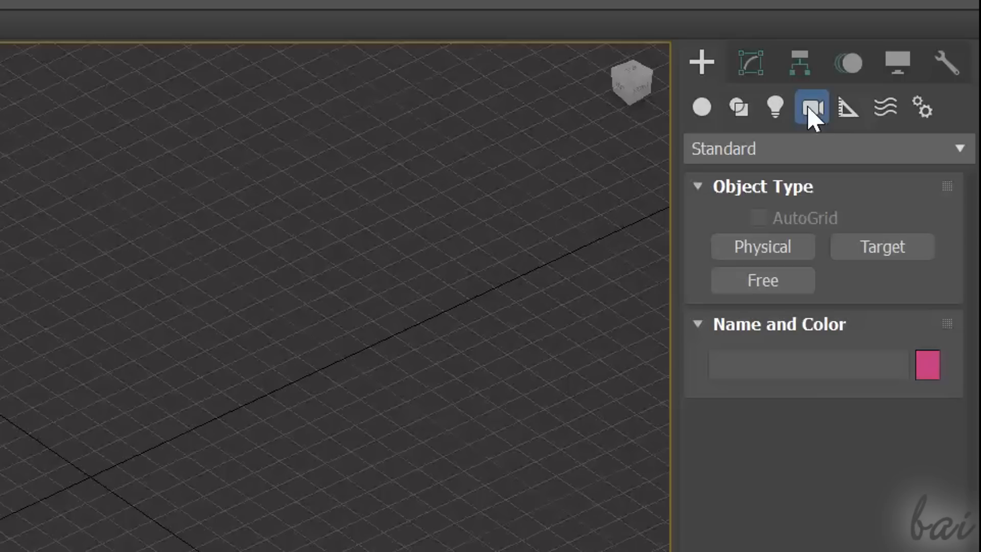
pyautogui.click(849, 108)
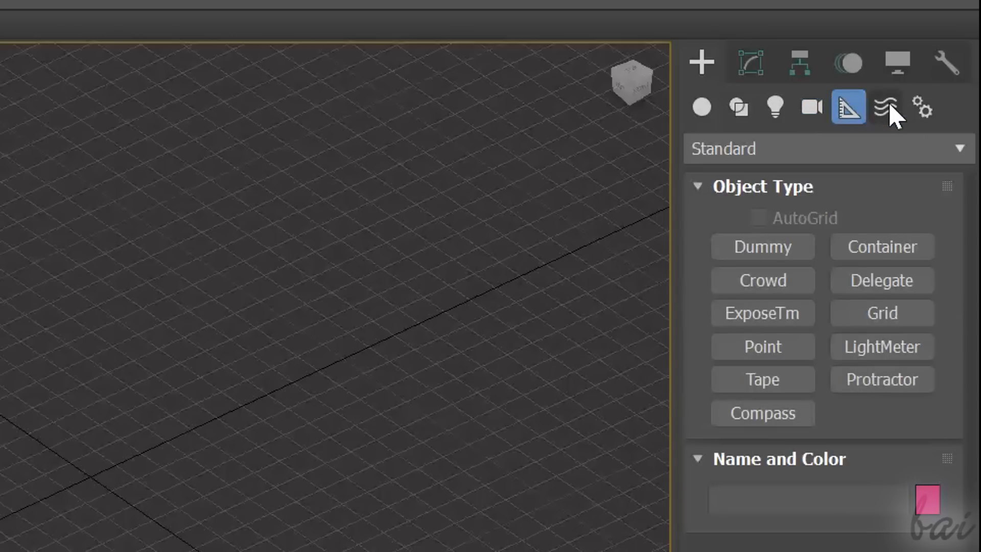
pyautogui.click(887, 107)
pyautogui.click(703, 108)
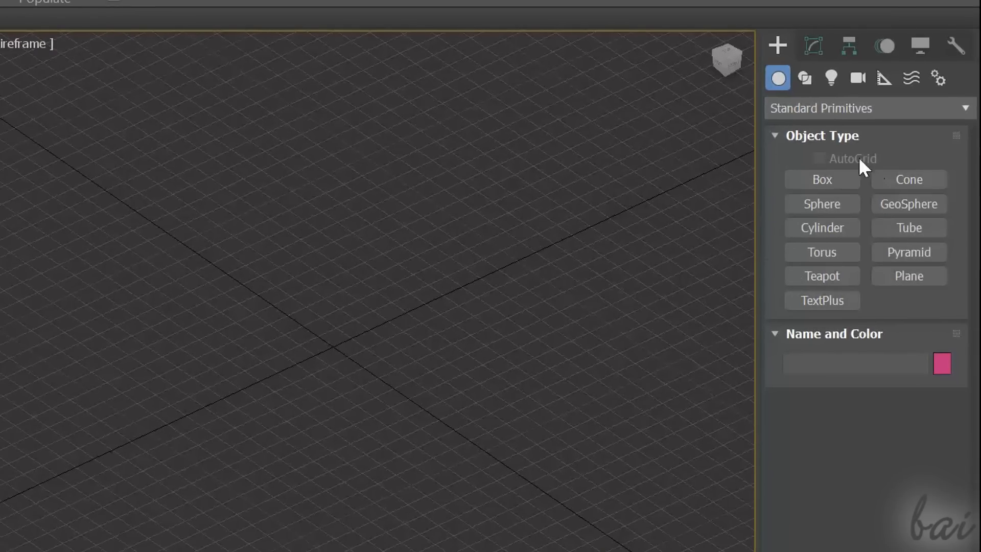
# Step: Draw a box about 79.5 long and 107.5 wide on the grid and place a TextPlus object behind it
pyautogui.click(822, 179)
pyautogui.moveTo(320, 418); pyautogui.dragTo(397, 241)
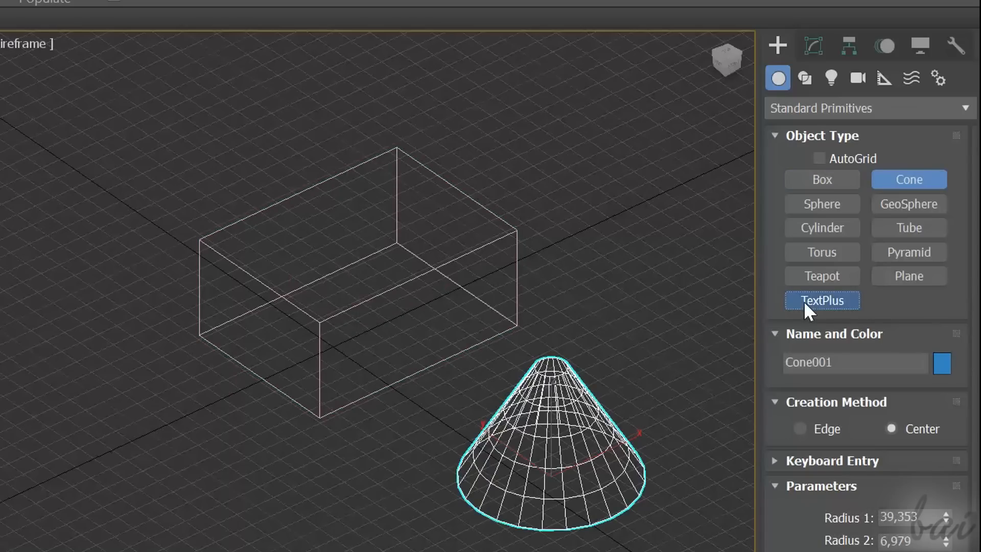
pyautogui.click(804, 302)
pyautogui.click(548, 149)
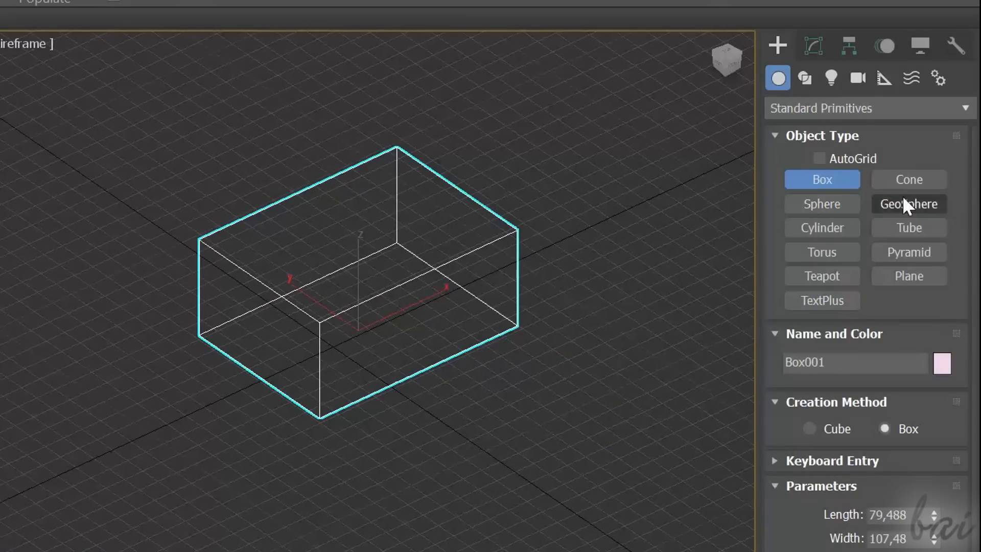
# Step: Draw a cone in front of the box with a base radius of about 39.4 and a top radius of about 7
pyautogui.click(909, 179)
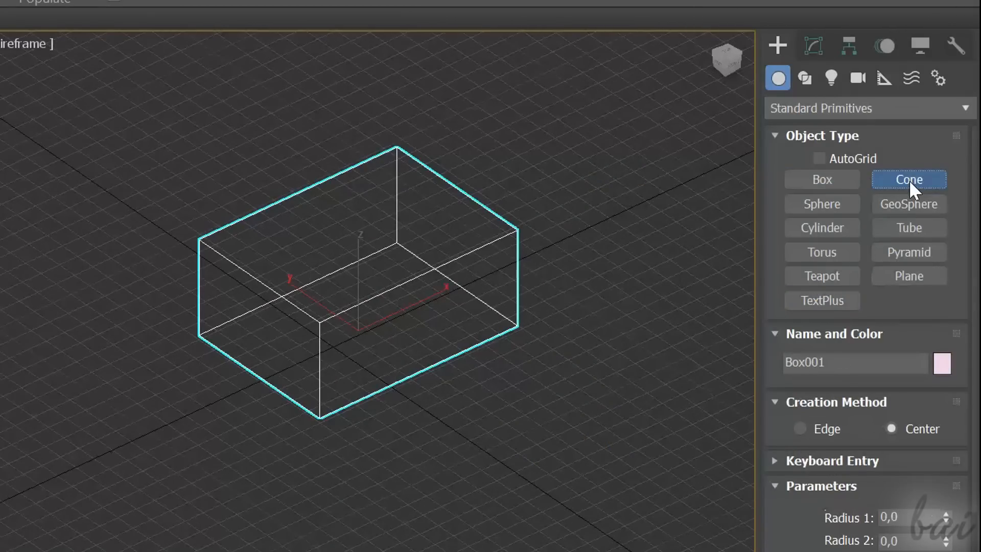
pyautogui.moveTo(551, 476); pyautogui.dragTo(603, 431)
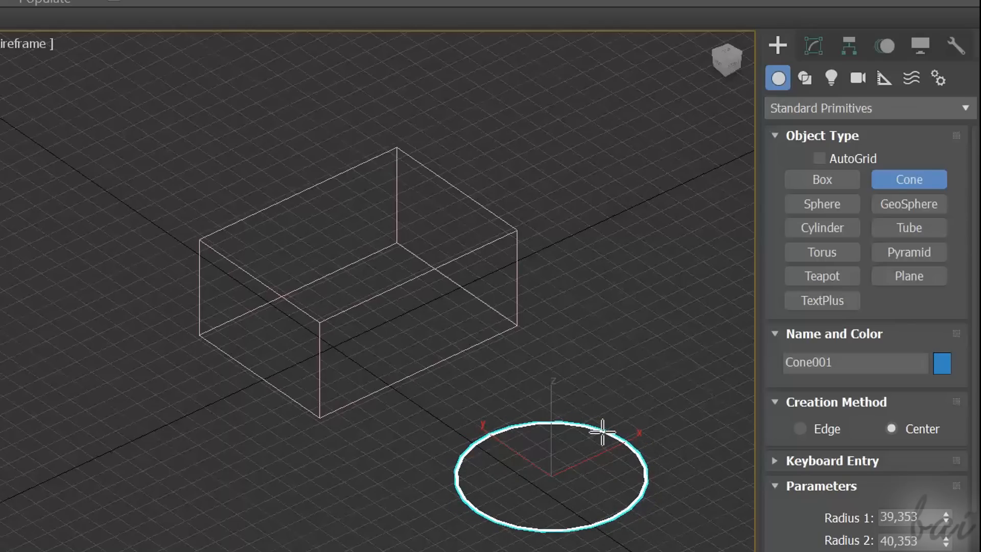
pyautogui.click(609, 299)
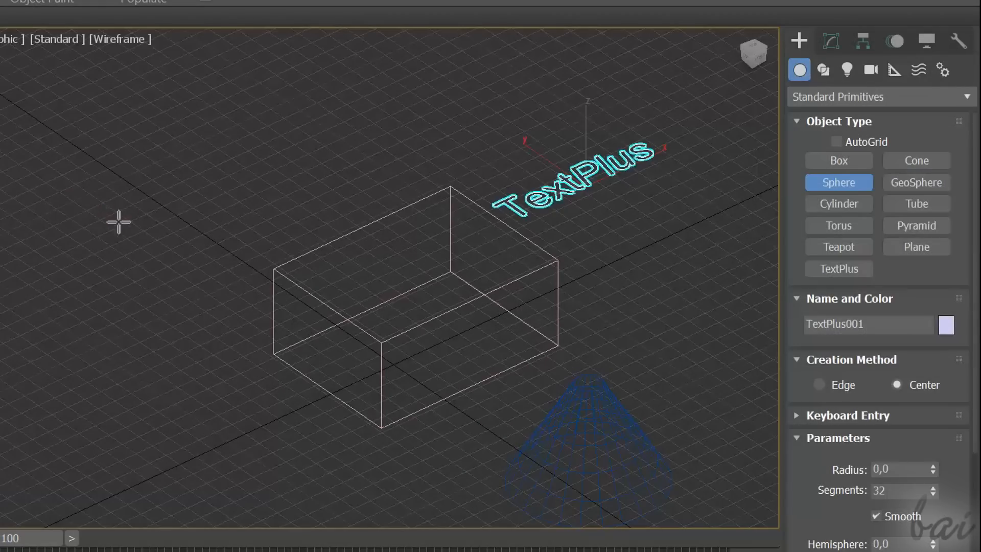
# Step: Try a sphere beside the box, and undo it together with the TextPlus object
pyautogui.moveTo(118, 219); pyautogui.dragTo(274, 152)
pyautogui.hotkey('ctrl', 'z')
pyautogui.hotkey('ctrl', 'z')
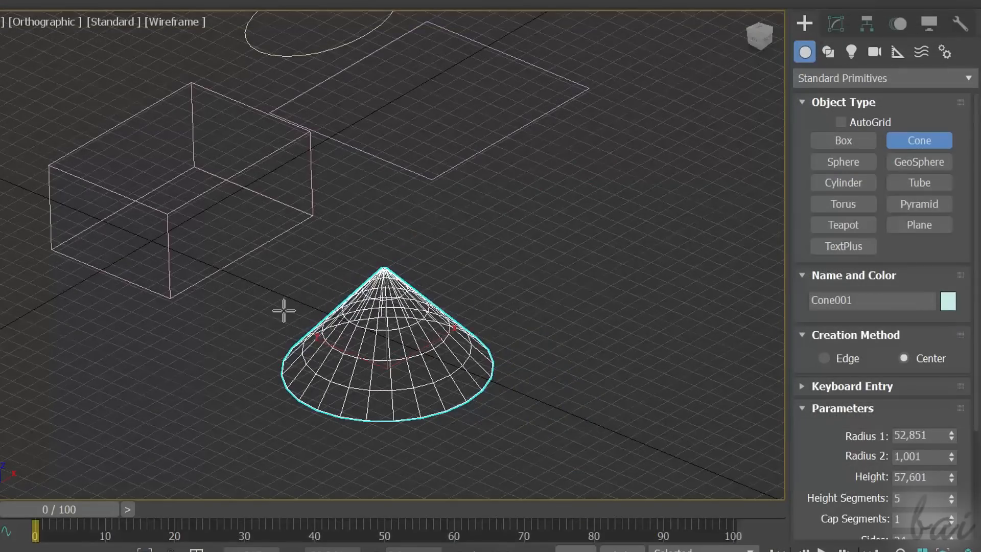
pyautogui.click(533, 226)
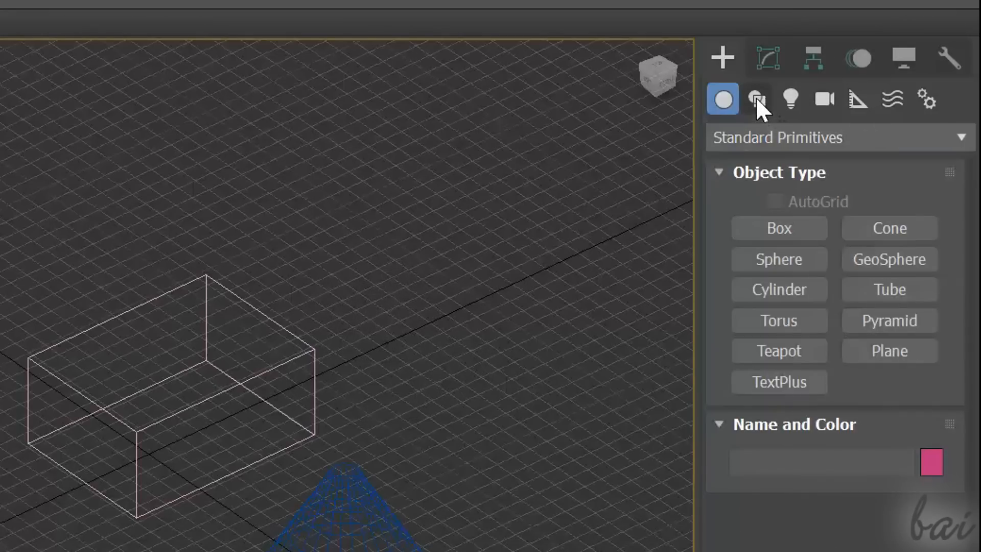
# Step: Draw an open line spline with five vertices and straight segments beside the box, and undo it
pyautogui.click(827, 52)
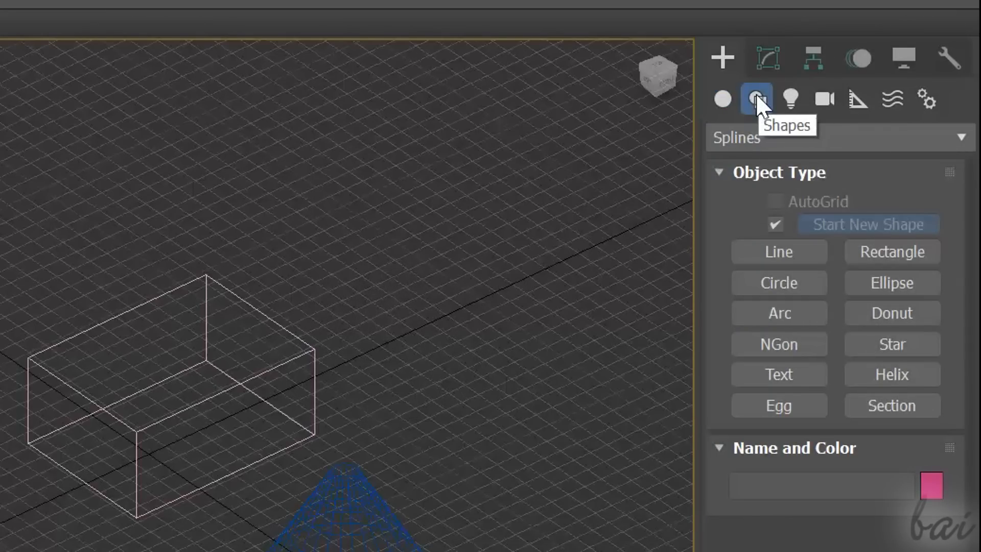
pyautogui.click(794, 252)
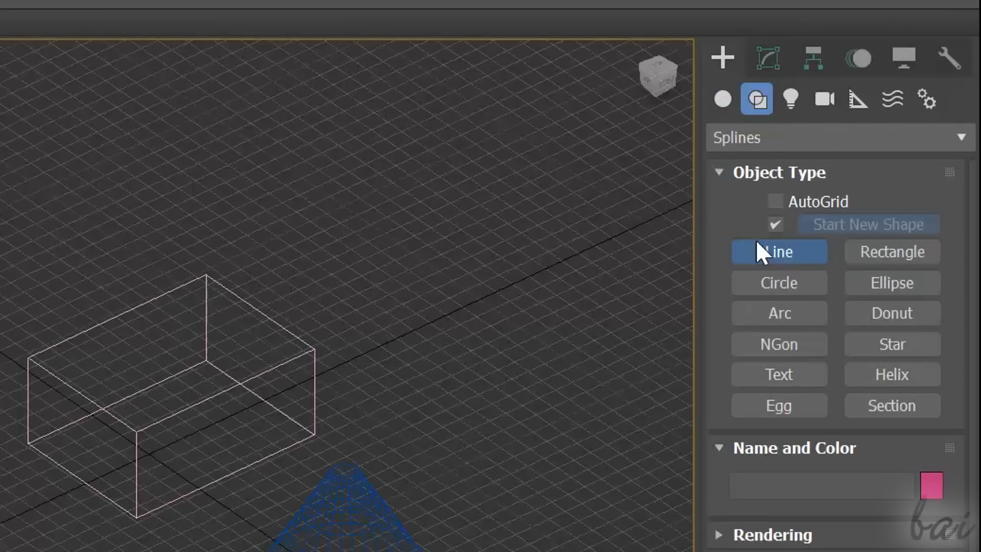
pyautogui.click(397, 399)
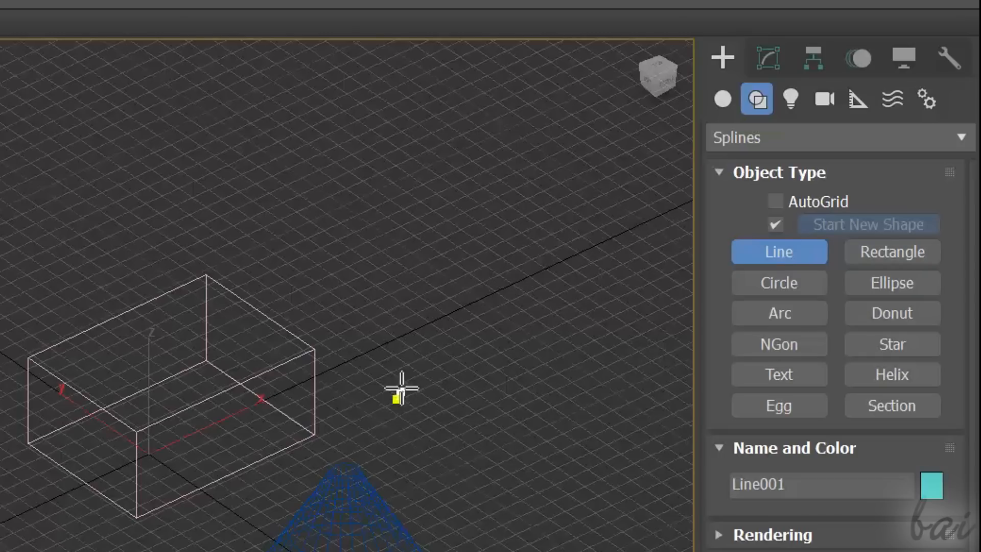
pyautogui.click(421, 206)
pyautogui.click(556, 151)
pyautogui.click(635, 248)
pyautogui.click(529, 328)
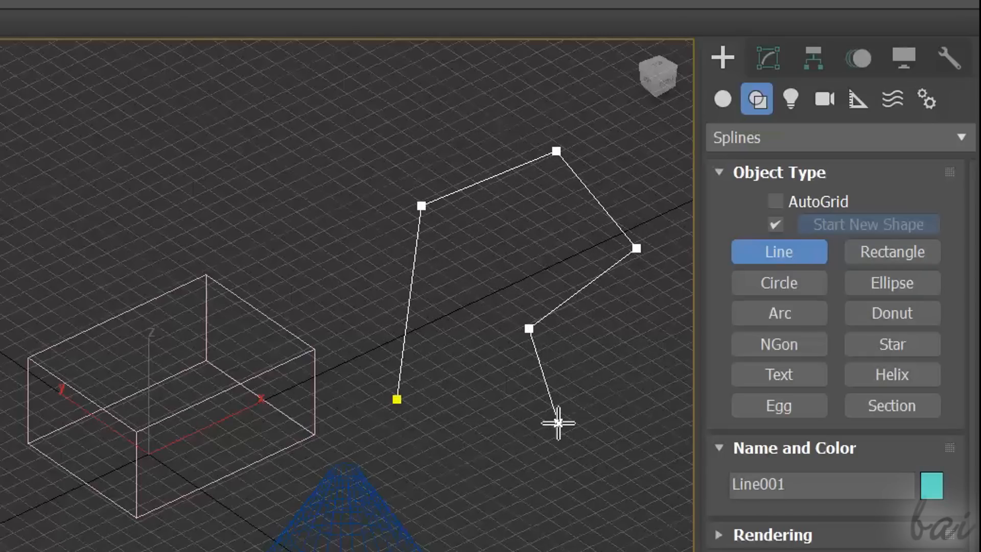
pyautogui.rightClick(560, 403)
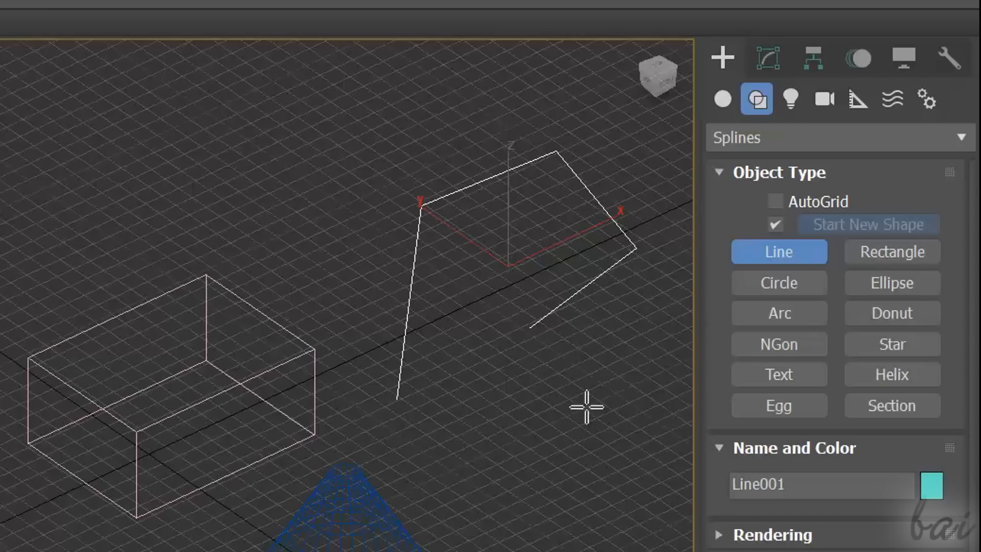
pyautogui.hotkey('ctrl', 'z')
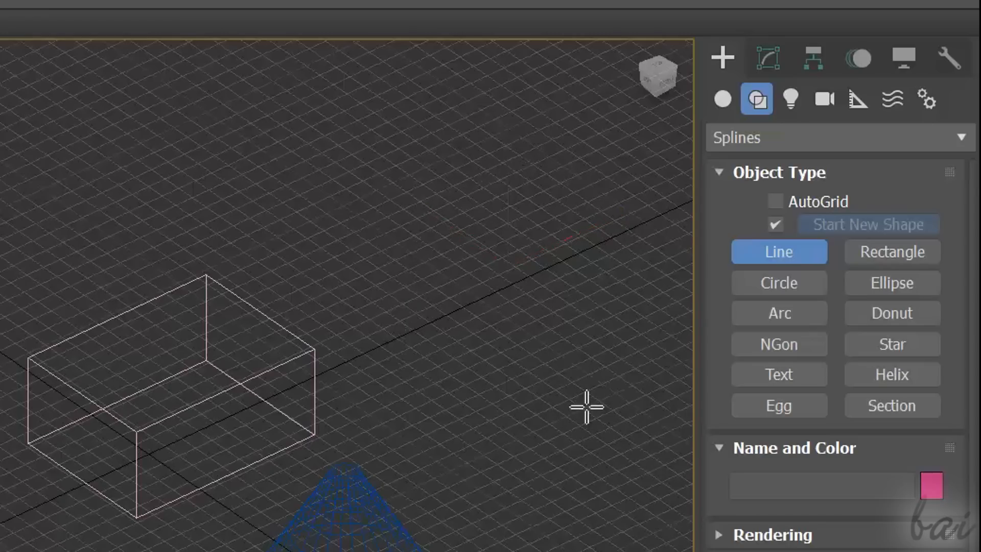
# Step: Try a second line spline beside and behind the box, including a curved segment
pyautogui.click(406, 375)
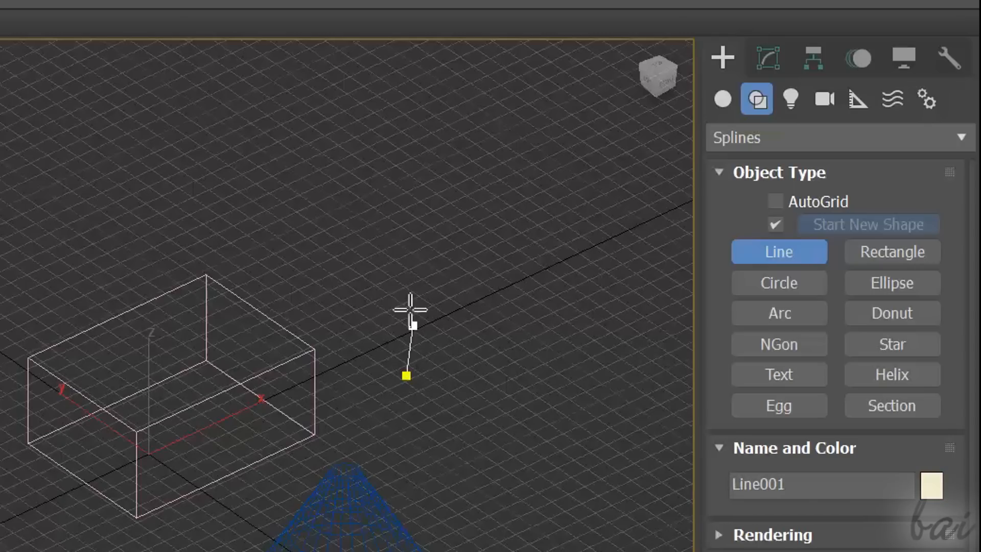
pyautogui.click(338, 239)
pyautogui.moveTo(416, 160); pyautogui.dragTo(508, 227)
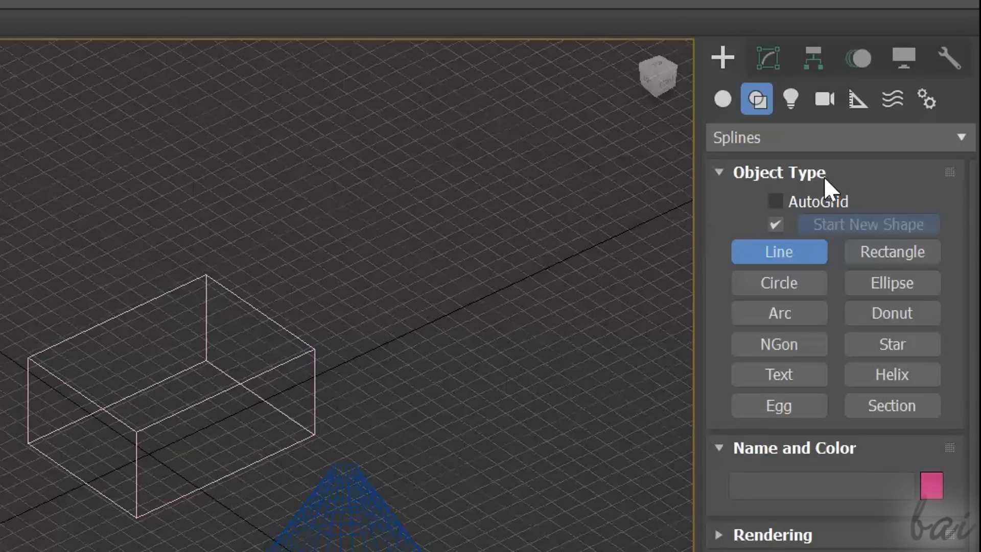
# Step: Draw a rectangle spline on the grid beside the box and an ellipse spline behind it
pyautogui.click(890, 257)
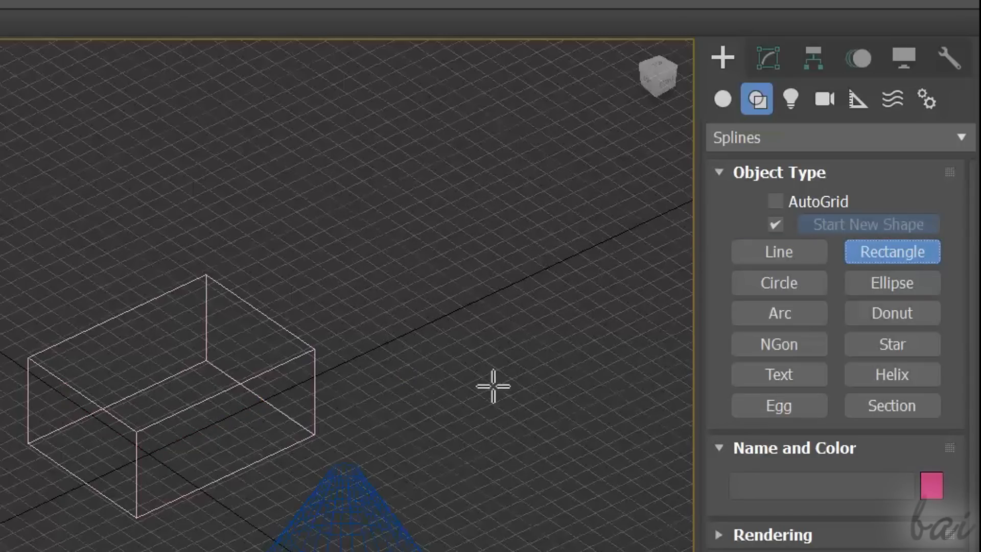
pyautogui.click(480, 402)
pyautogui.moveTo(480, 402); pyautogui.dragTo(499, 212)
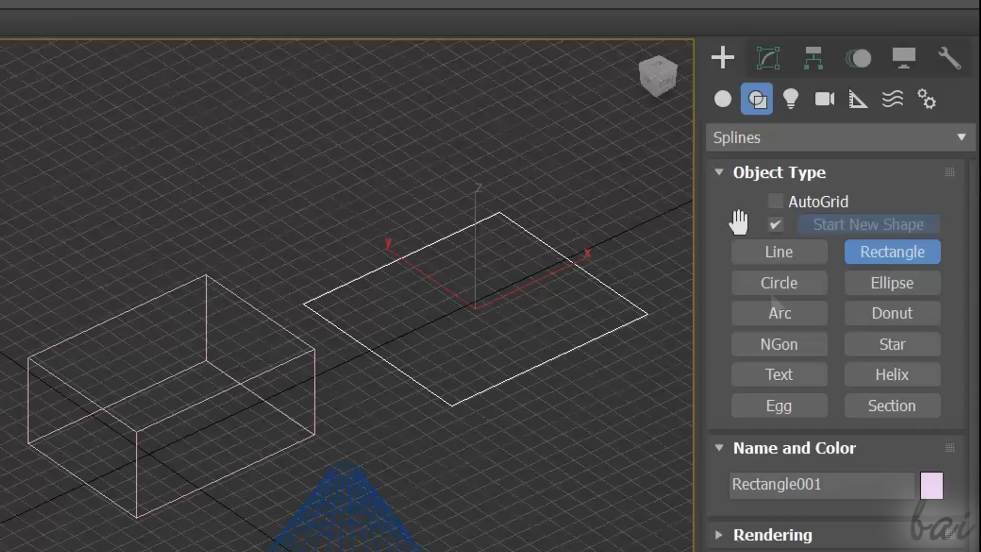
pyautogui.click(893, 282)
pyautogui.moveTo(267, 197); pyautogui.dragTo(511, 189)
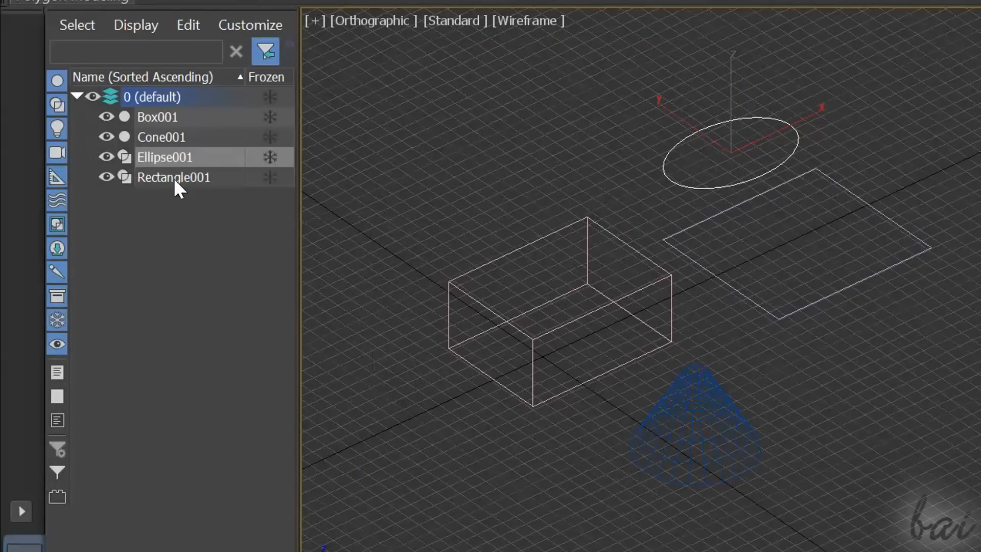
# Step: Clear the selection, and collapse and expand the 0 (default) layer in the scene object list
pyautogui.click(182, 244)
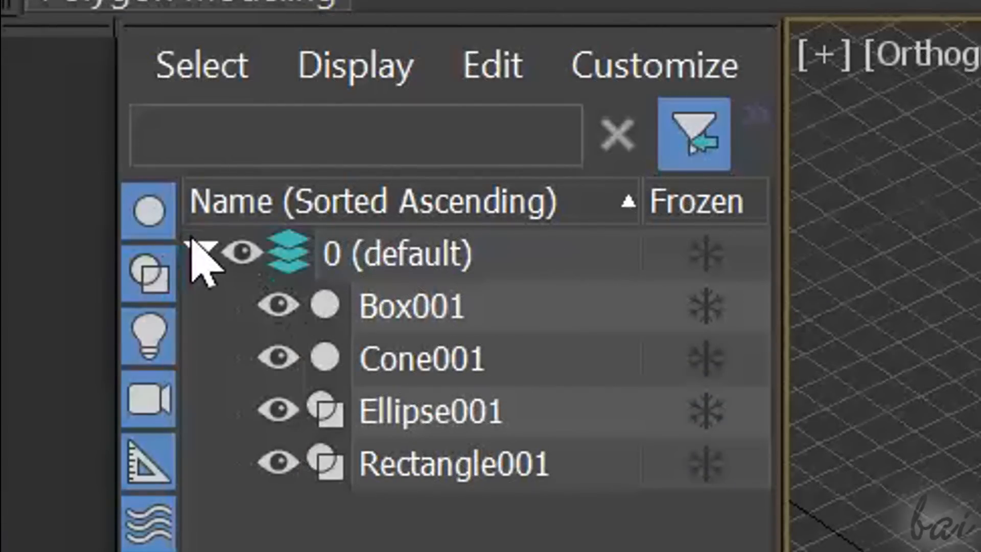
pyautogui.click(76, 96)
pyautogui.click(198, 249)
pyautogui.click(198, 249)
pyautogui.click(198, 249)
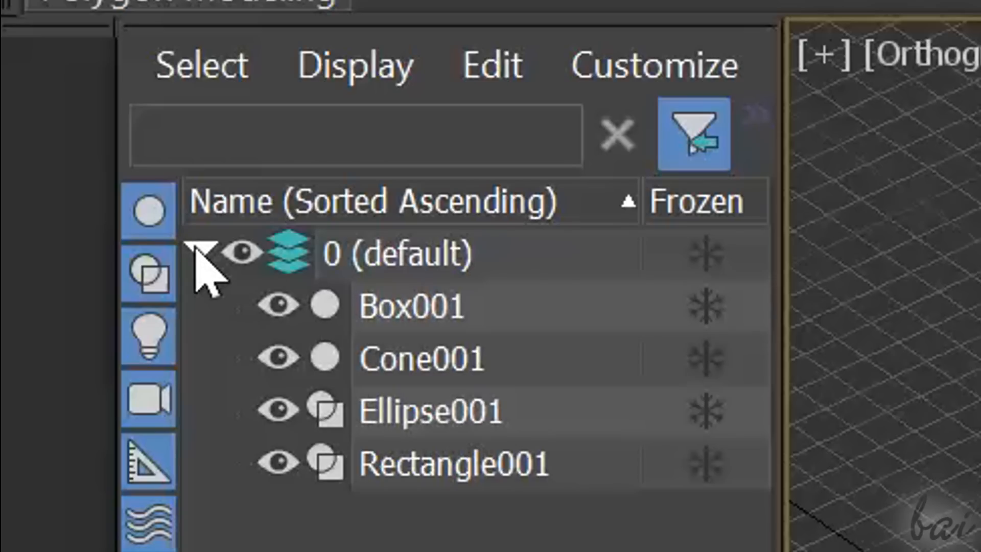
# Step: Select the box, cone and ellipse in turn from the scene object list, ending with the cone
pyautogui.click(472, 305)
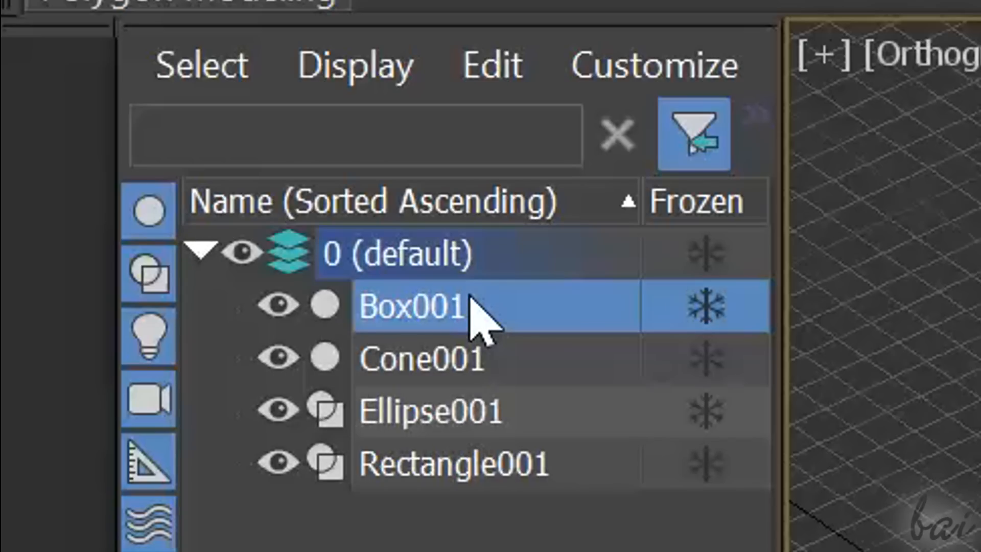
pyautogui.click(483, 353)
pyautogui.click(508, 412)
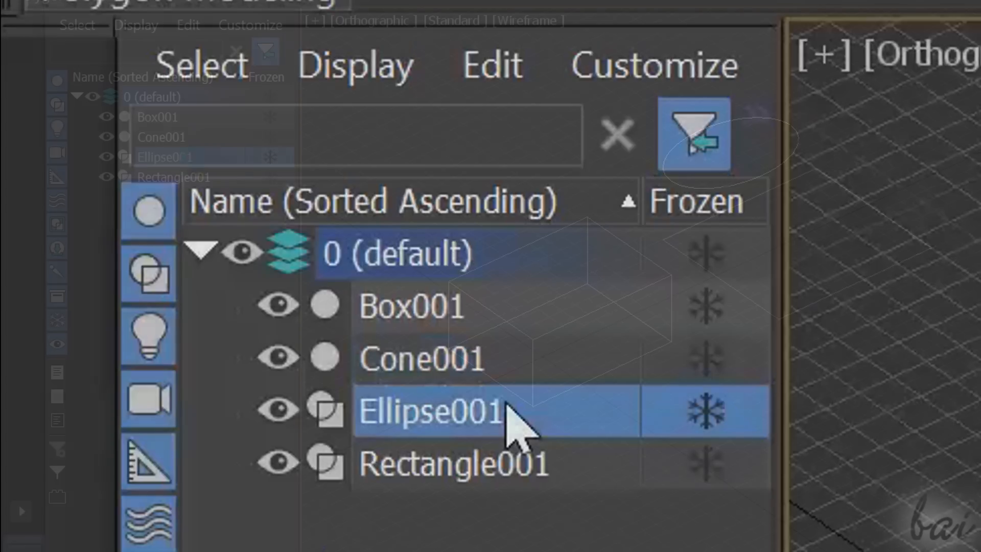
pyautogui.click(492, 357)
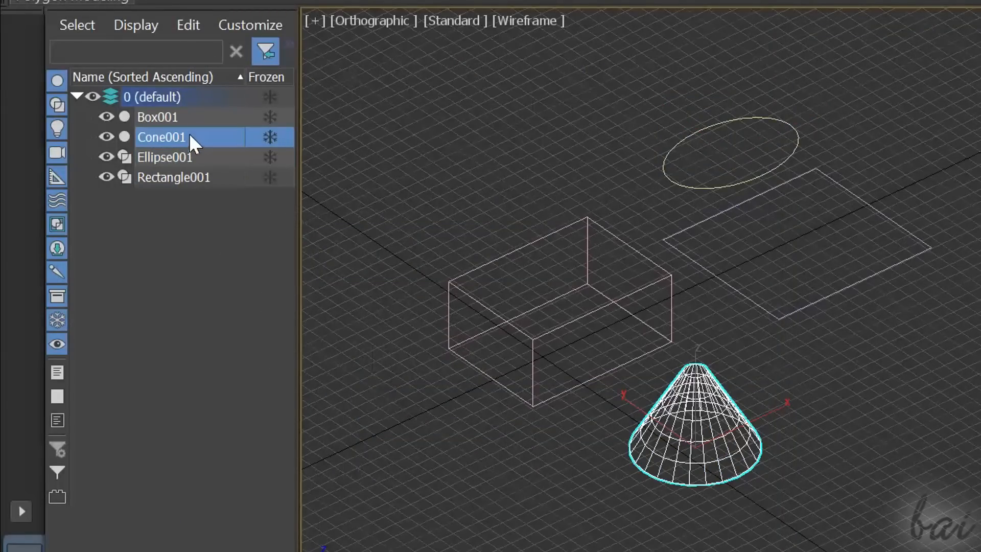
pyautogui.click(192, 116)
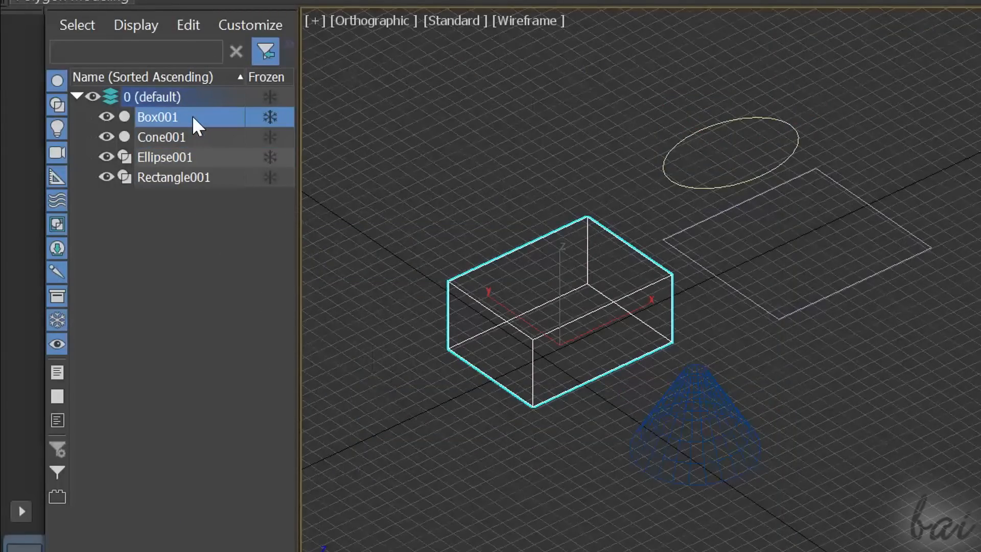
pyautogui.click(193, 152)
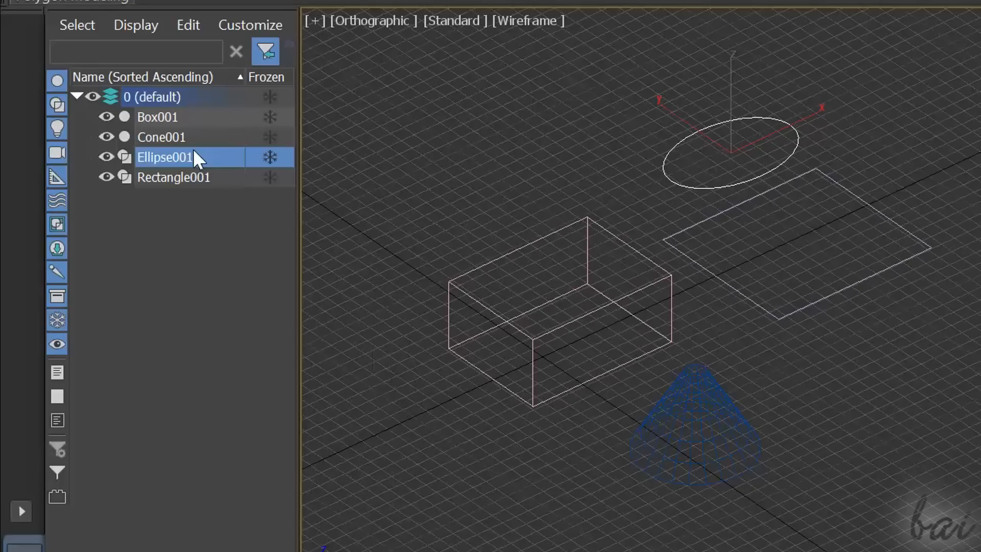
pyautogui.click(191, 136)
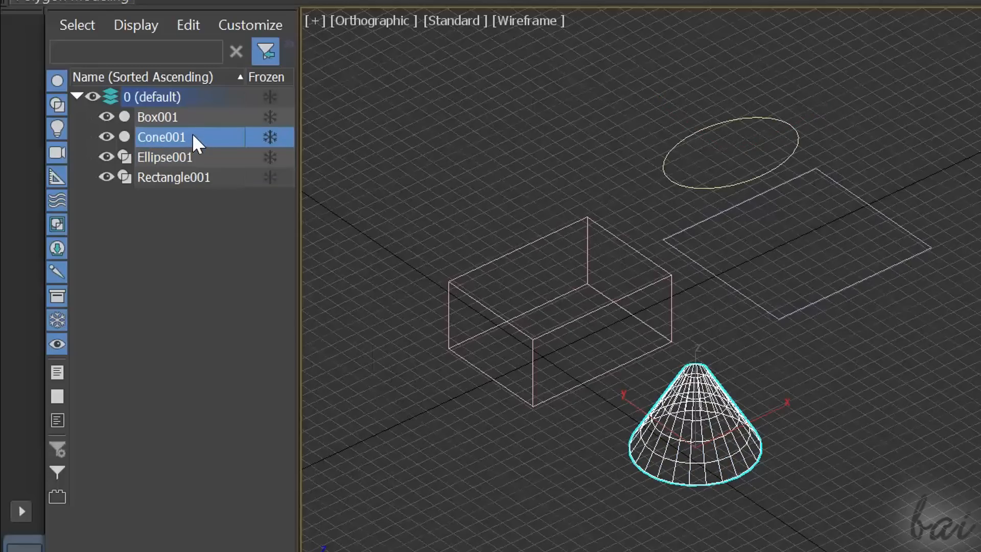
# Step: Hide and unhide the box, cone, ellipse and rectangle one after another from the scene object list
pyautogui.click(106, 113)
pyautogui.click(107, 114)
pyautogui.click(106, 136)
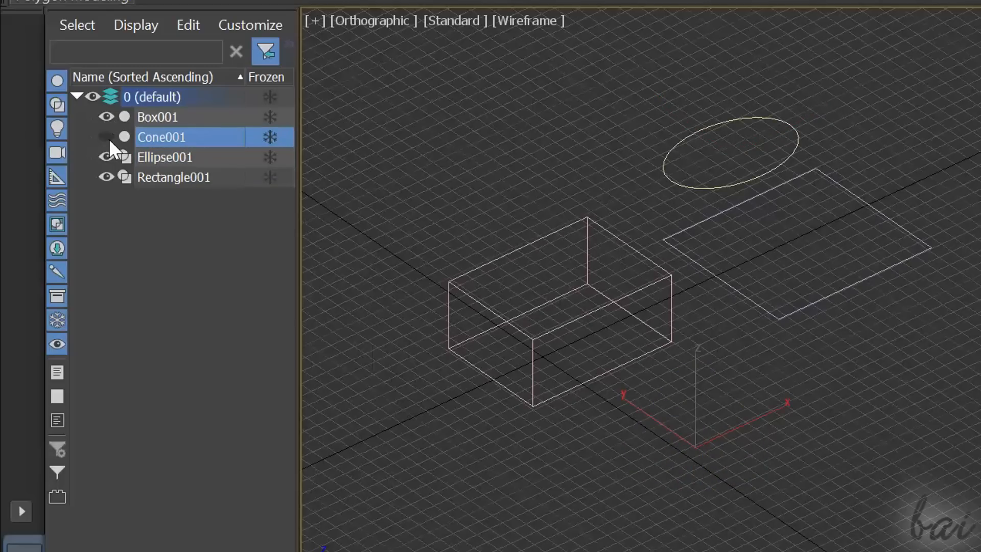
pyautogui.click(108, 138)
pyautogui.click(110, 152)
pyautogui.click(109, 152)
pyautogui.click(107, 176)
pyautogui.click(106, 177)
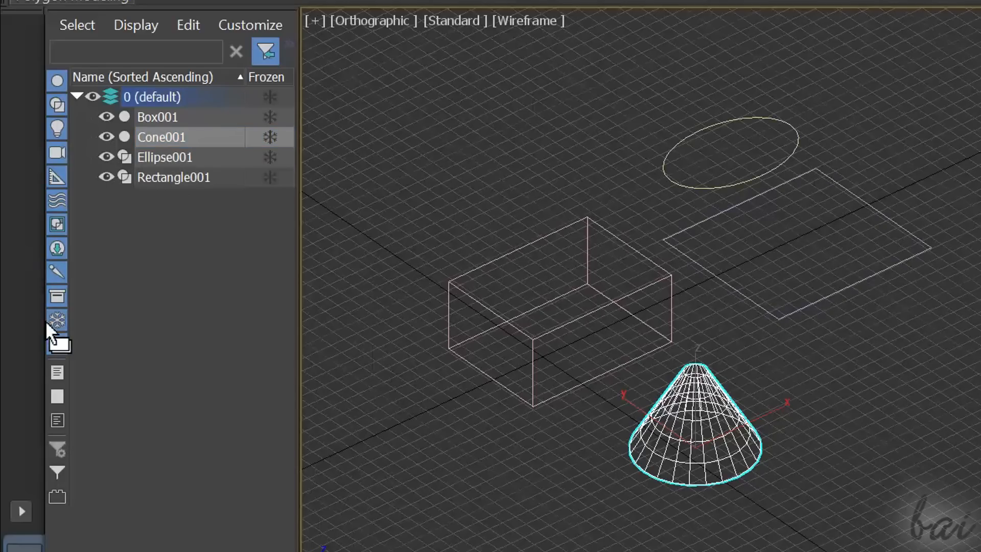
# Step: Toggle the geometry and shapes display filters of the scene object list off and back on
pyautogui.click(57, 81)
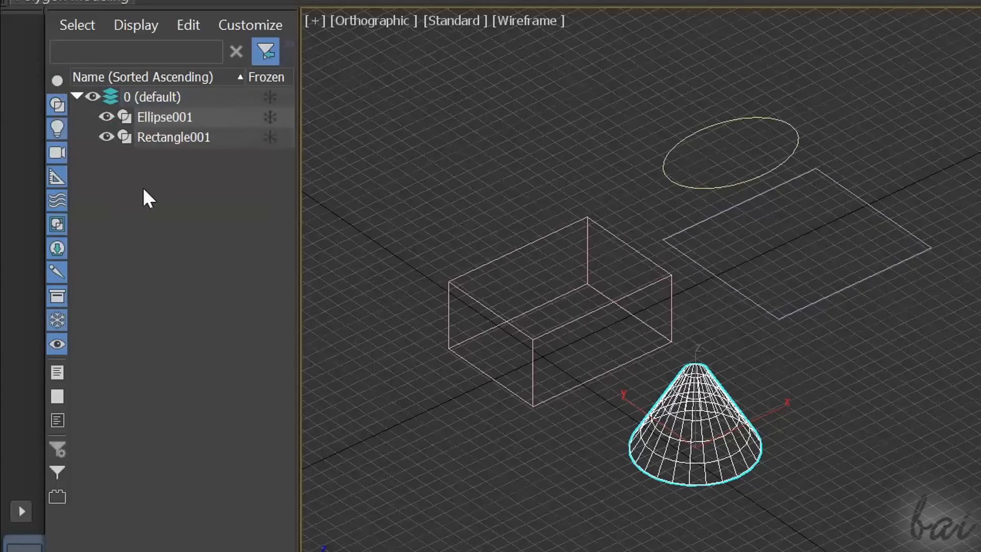
pyautogui.click(57, 80)
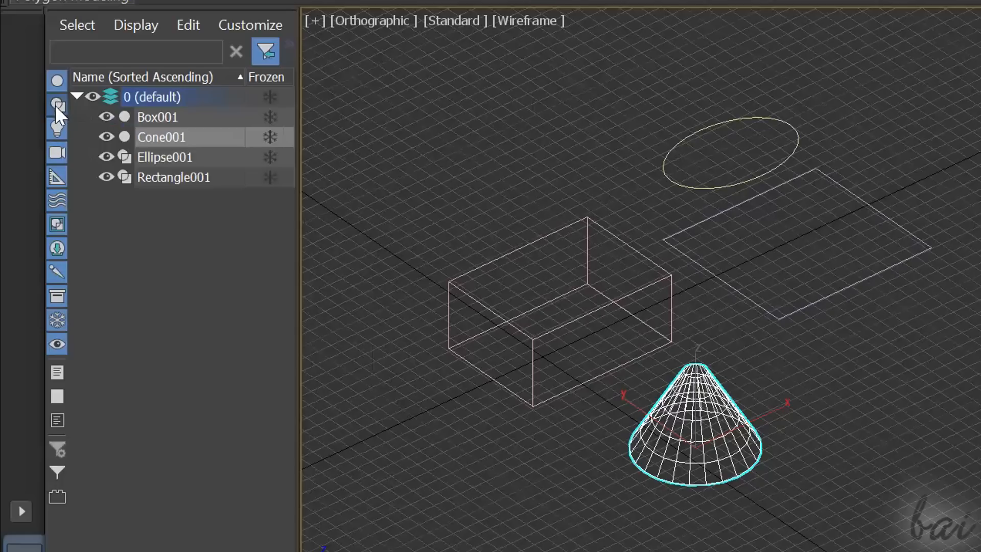
pyautogui.click(57, 105)
pyautogui.click(66, 84)
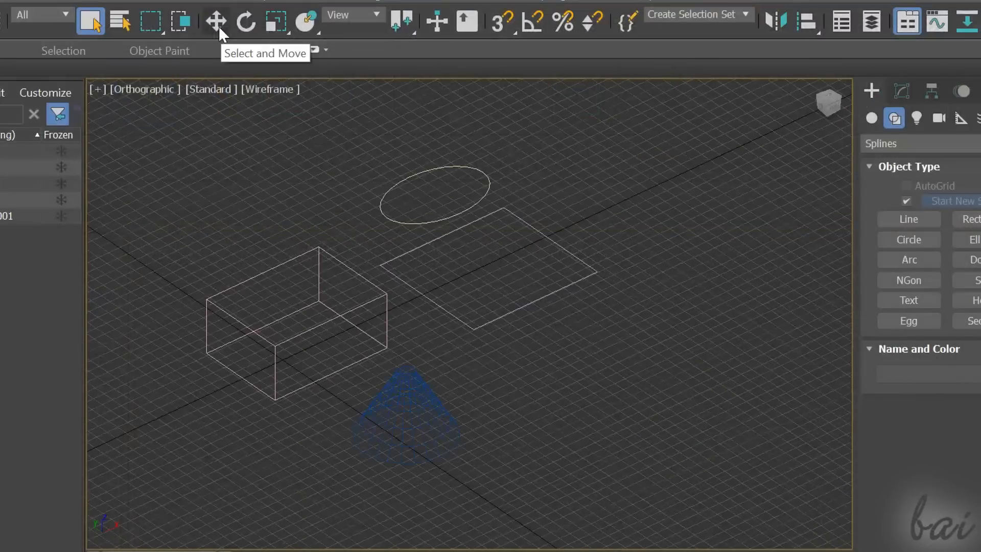
# Step: Move the cone along its X and Y axes with Select and Move, placing it in front of the rectangle
pyautogui.click(218, 26)
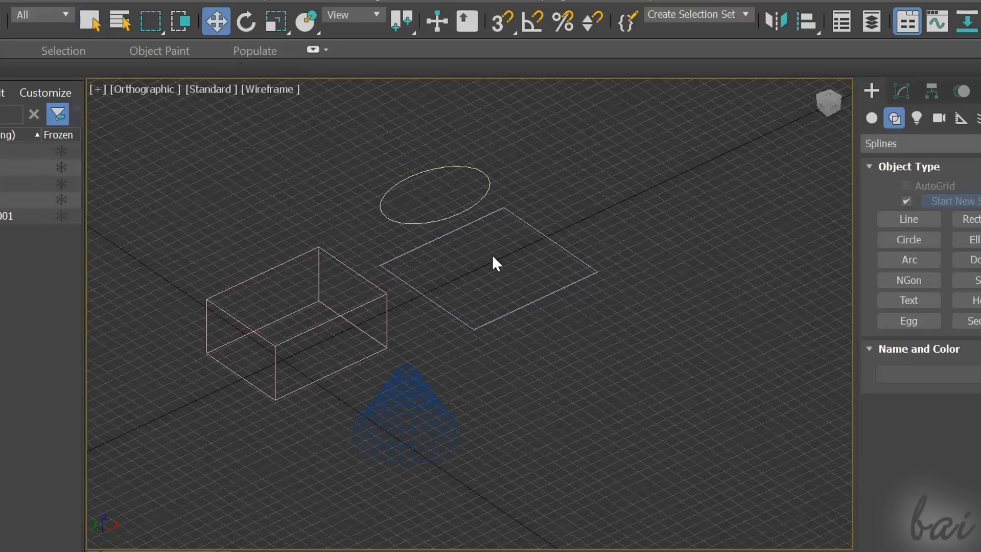
pyautogui.click(1, 184)
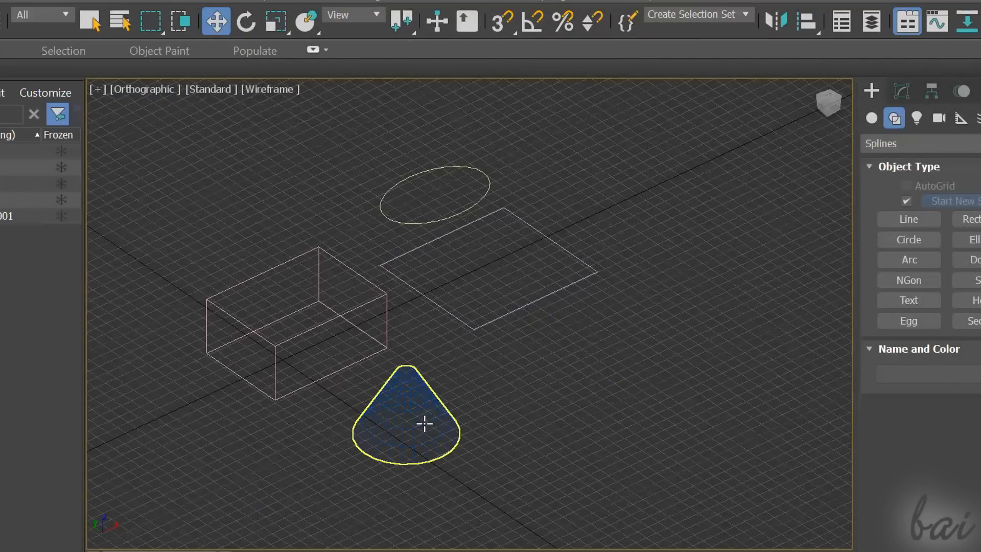
pyautogui.click(423, 432)
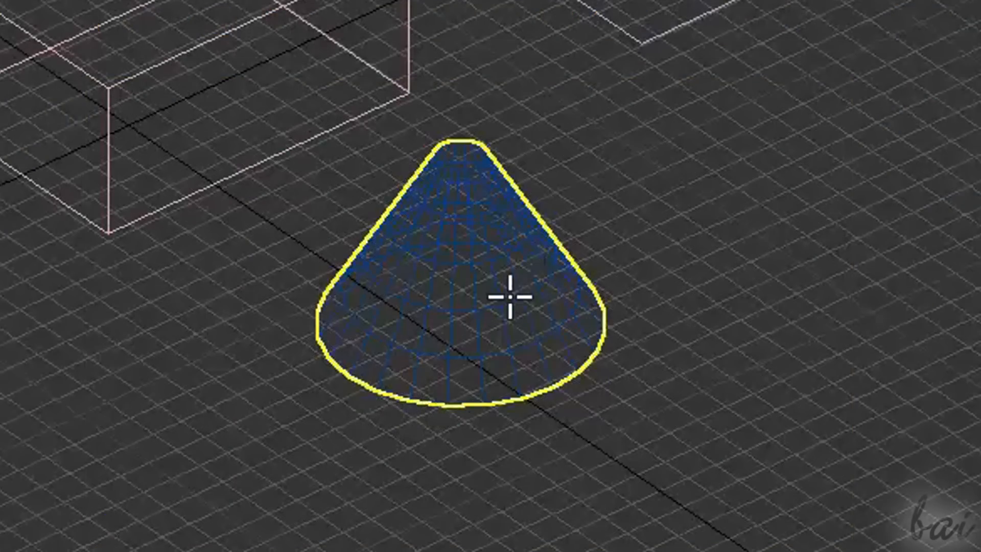
pyautogui.click(509, 323)
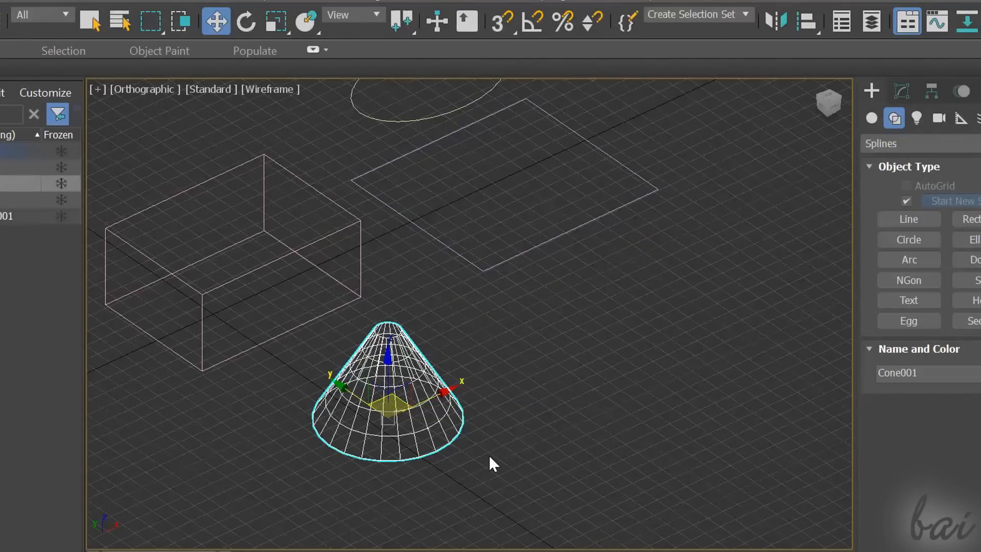
pyautogui.moveTo(421, 431)
pyautogui.keyDown('shift'); pyautogui.mouseDown()
pyautogui.moveTo(538, 350)
pyautogui.moveTo(670, 392)
pyautogui.mouseUp(); pyautogui.keyUp('shift')
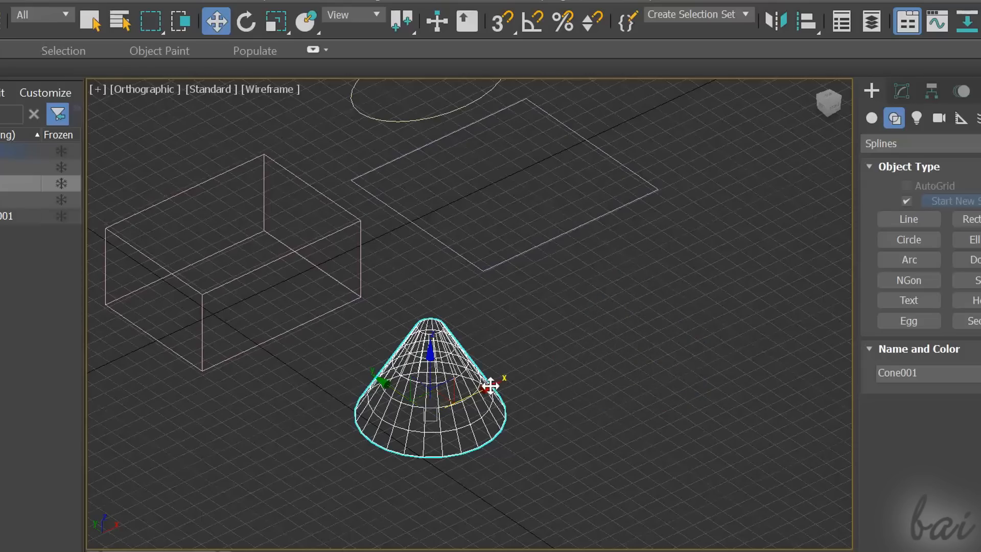
pyautogui.moveTo(492, 386)
pyautogui.mouseDown()
pyautogui.moveTo(648, 311)
pyautogui.moveTo(777, 368)
pyautogui.moveTo(682, 473)
pyautogui.moveTo(711, 466)
pyautogui.moveTo(534, 521)
pyautogui.moveTo(545, 521)
pyautogui.mouseUp()
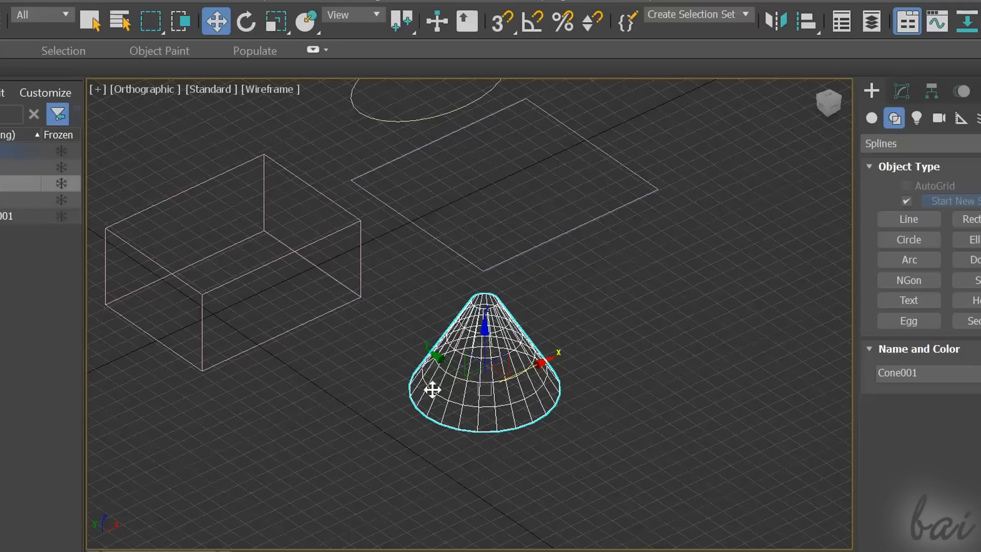
pyautogui.moveTo(437, 356); pyautogui.dragTo(516, 361)
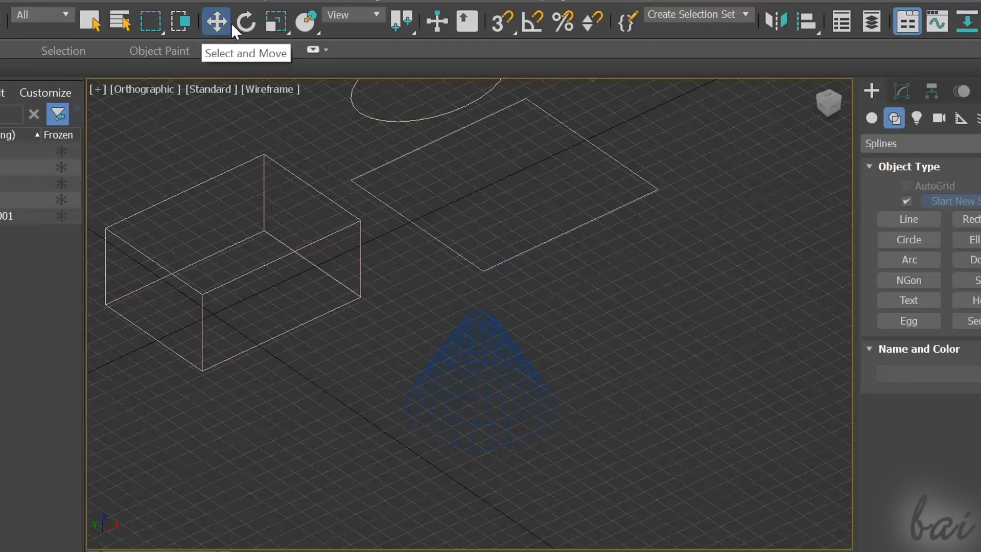
# Step: Rotate the cone around several axes with Select and Rotate, including about -8 degrees around Z
pyautogui.click(258, 19)
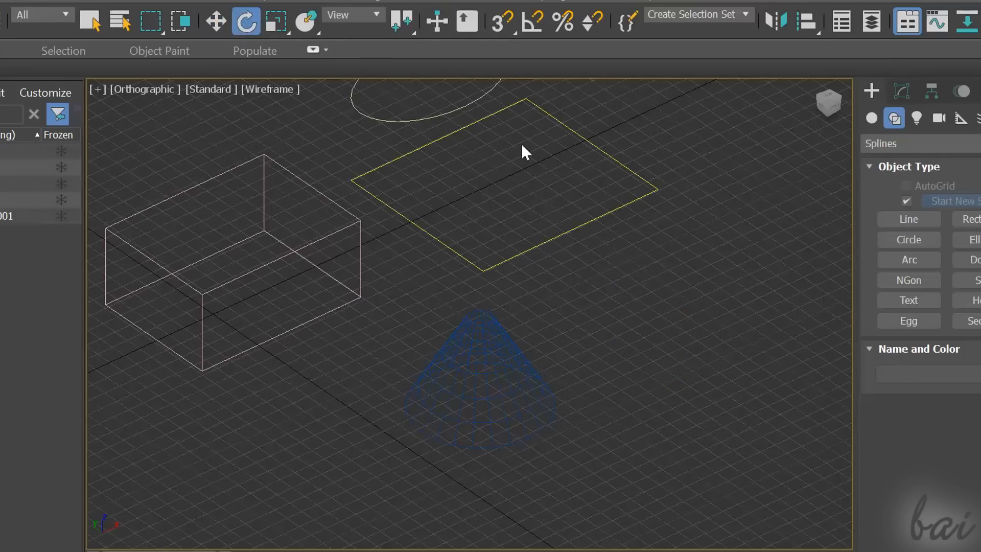
pyautogui.click(497, 387)
pyautogui.press('z')
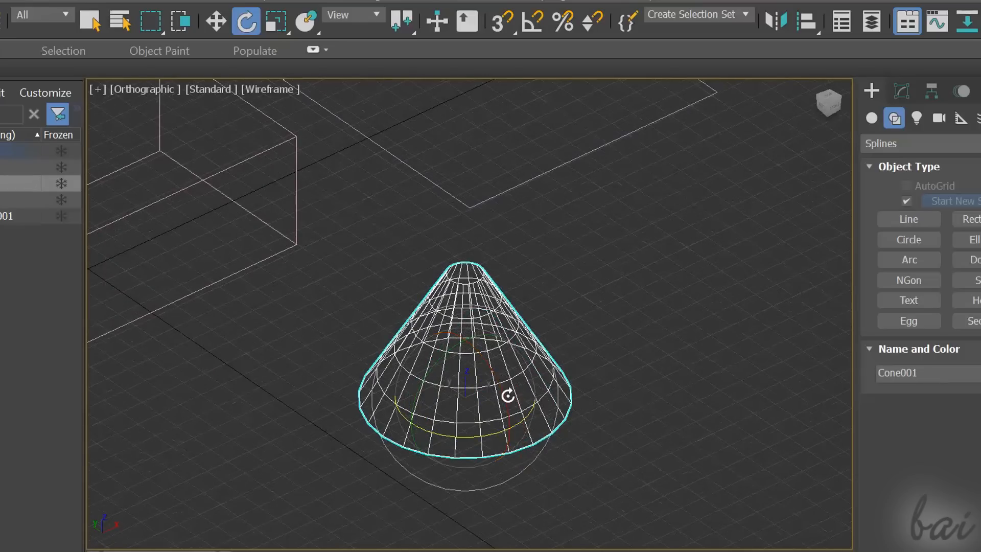
pyautogui.moveTo(499, 379); pyautogui.dragTo(376, 274)
pyautogui.moveTo(455, 465); pyautogui.dragTo(441, 462)
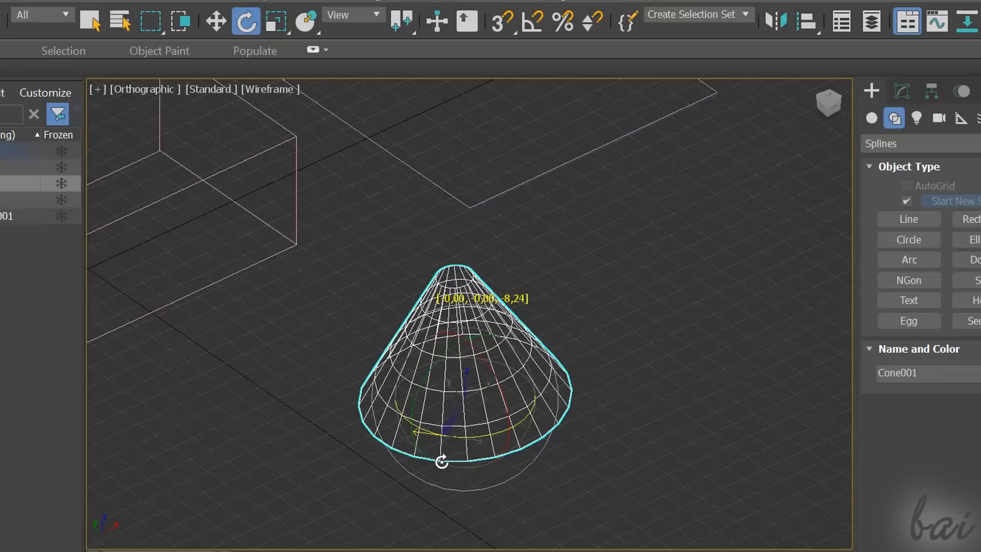
pyautogui.moveTo(544, 446); pyautogui.dragTo(541, 386)
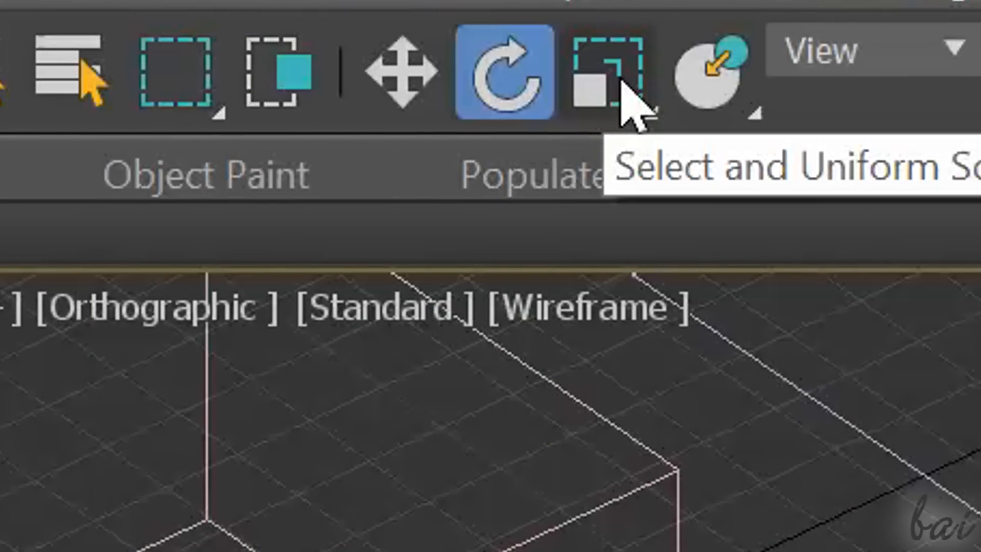
# Step: Scale the cone proportionally on all axes with Select and Uniform Scale
pyautogui.moveTo(621, 80)
pyautogui.mouseDown()
pyautogui.moveTo(599, 201)
pyautogui.moveTo(621, 408)
pyautogui.moveTo(618, 75)
pyautogui.mouseUp()
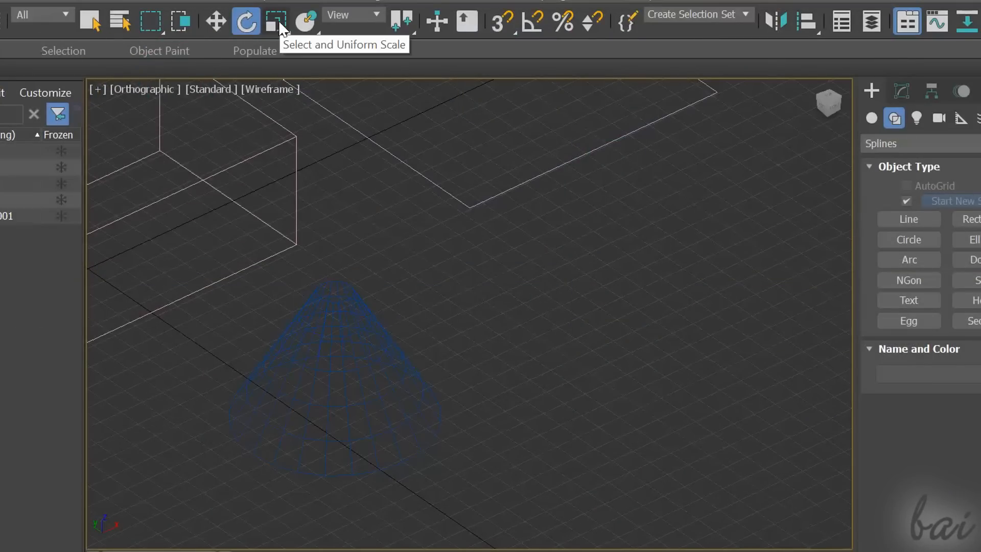
pyautogui.click(278, 19)
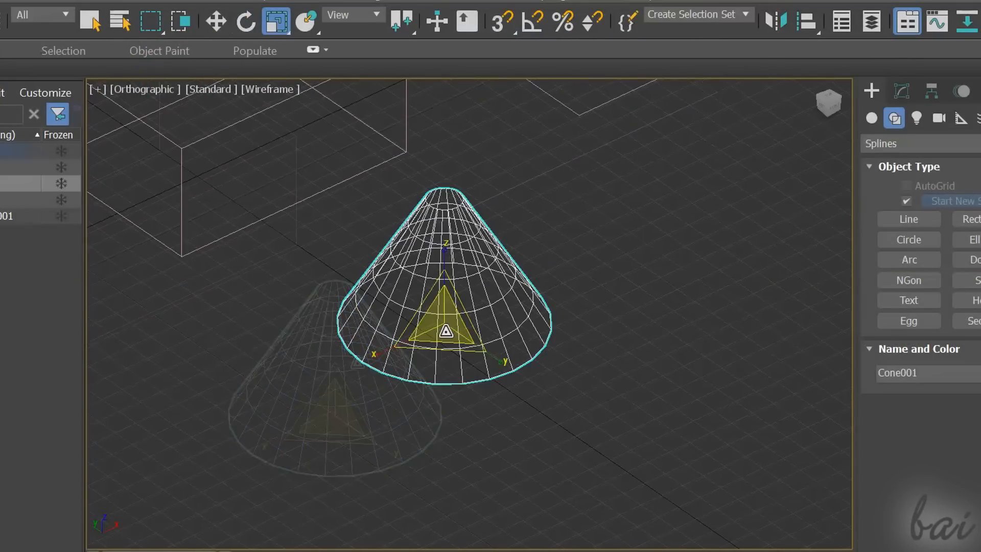
pyautogui.moveTo(444, 330)
pyautogui.mouseDown()
pyautogui.moveTo(441, 223)
pyautogui.moveTo(439, 330)
pyautogui.moveTo(459, 469)
pyautogui.moveTo(424, 247)
pyautogui.moveTo(449, 329)
pyautogui.mouseUp()
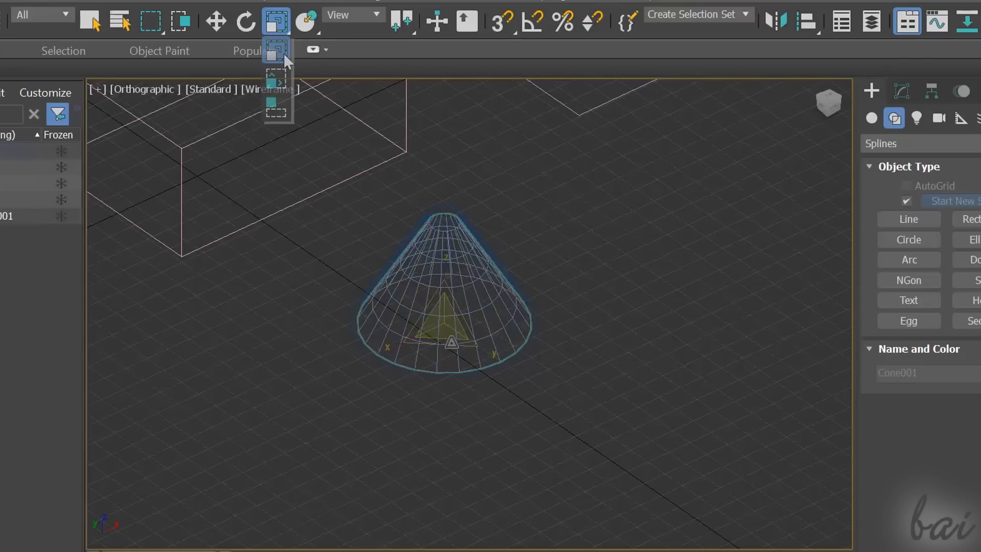
# Step: Scale the cone with Select and Non-uniform Scale, and scale it again with Select and Squash
pyautogui.moveTo(283, 54); pyautogui.dragTo(284, 77)
pyautogui.moveTo(465, 319); pyautogui.dragTo(390, 268)
pyautogui.moveTo(293, 108); pyautogui.dragTo(273, 111)
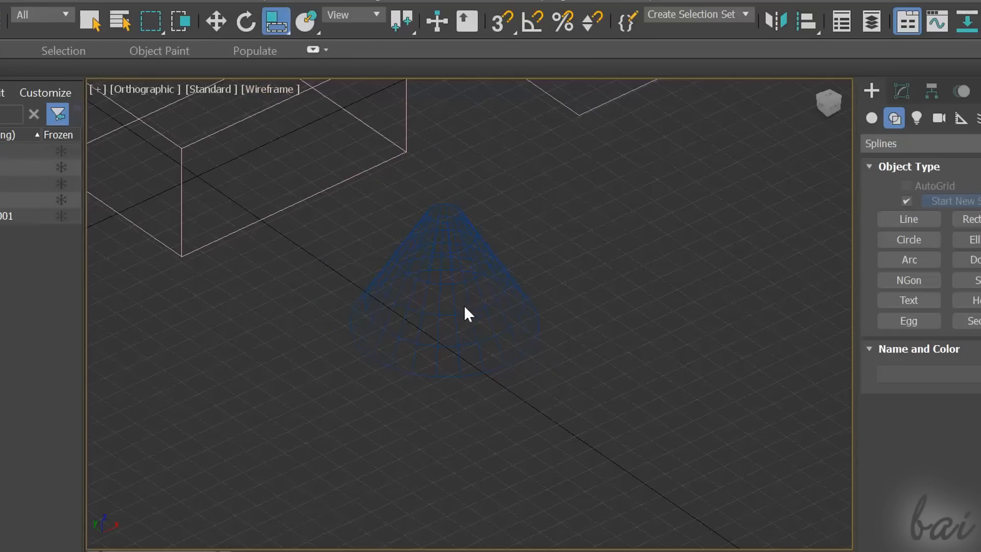
pyautogui.click(448, 281)
pyautogui.moveTo(464, 340); pyautogui.dragTo(400, 291)
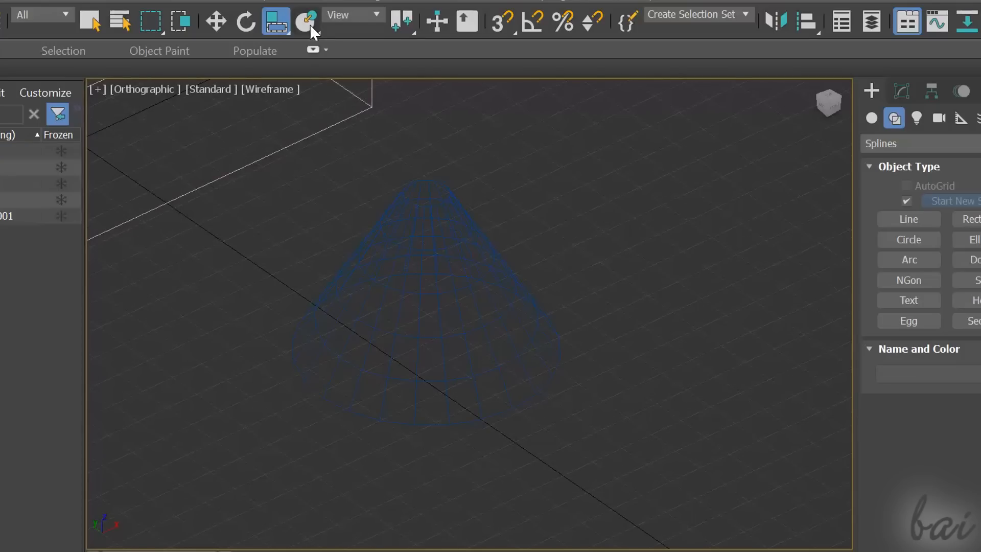
# Step: Reposition the cone with Select and Place, and turn it with the rotate variant of the placement tool
pyautogui.moveTo(310, 24); pyautogui.dragTo(305, 53)
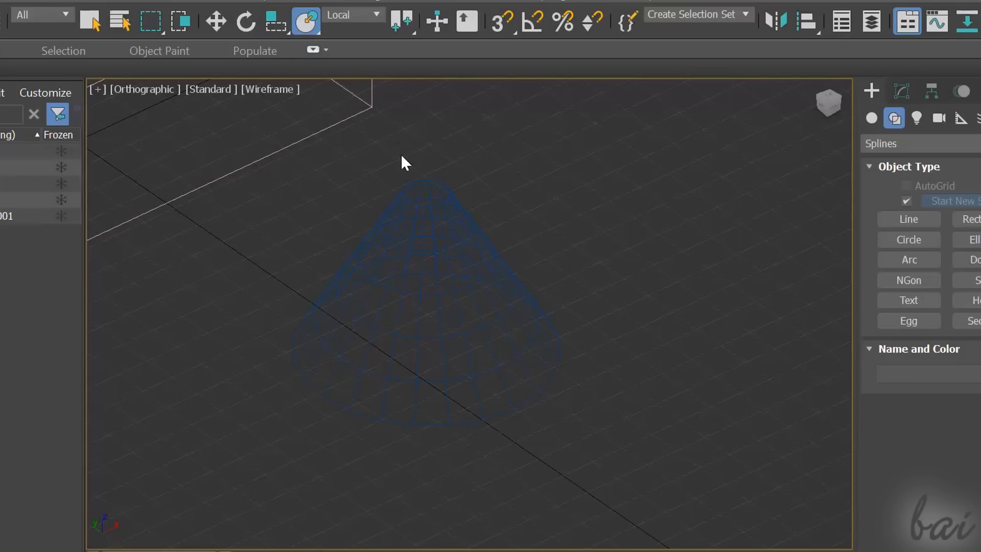
pyautogui.click(425, 263)
pyautogui.moveTo(444, 326)
pyautogui.mouseDown()
pyautogui.moveTo(537, 280)
pyautogui.moveTo(582, 363)
pyautogui.moveTo(567, 302)
pyautogui.moveTo(416, 337)
pyautogui.moveTo(460, 332)
pyautogui.mouseUp()
pyautogui.moveTo(314, 21); pyautogui.dragTo(306, 84)
pyautogui.click(508, 122)
pyautogui.click(415, 280)
pyautogui.moveTo(446, 276); pyautogui.dragTo(491, 369)
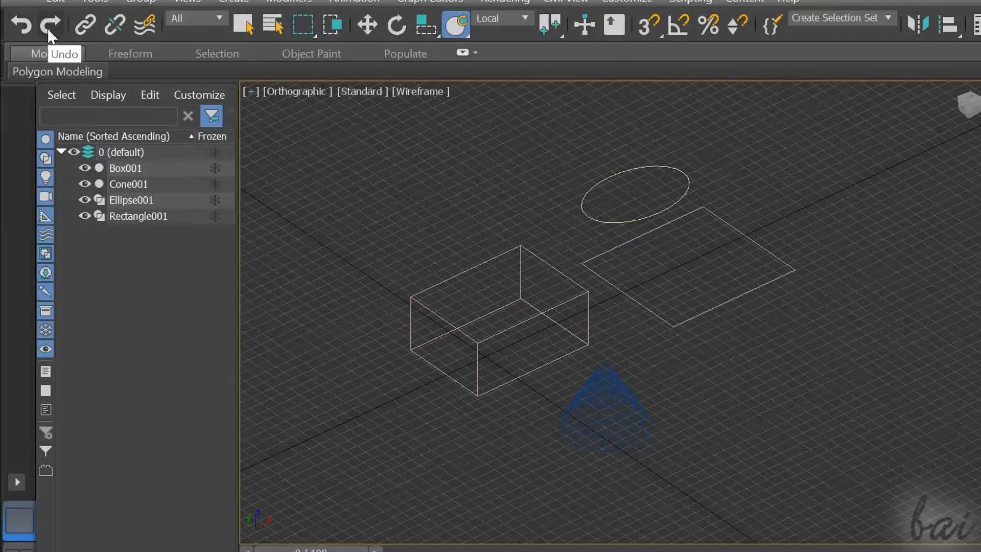
# Step: Undo the last transforms of the cone one after another
pyautogui.click(21, 24)
pyautogui.click(20, 23)
pyautogui.click(20, 24)
pyautogui.click(20, 24)
pyautogui.click(20, 24)
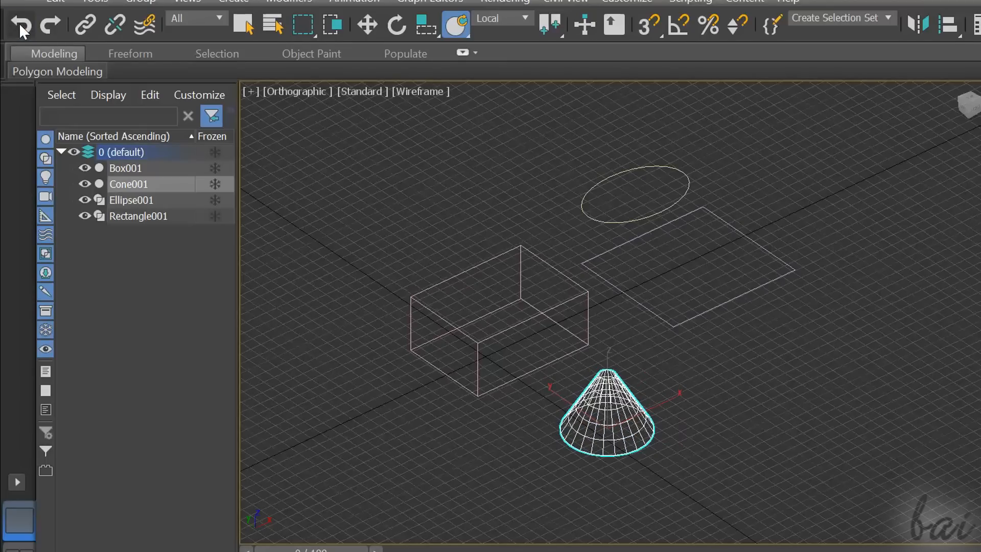
pyautogui.click(21, 24)
# Step: Select and delete the cone, and undo the deletion
pyautogui.click(605, 414)
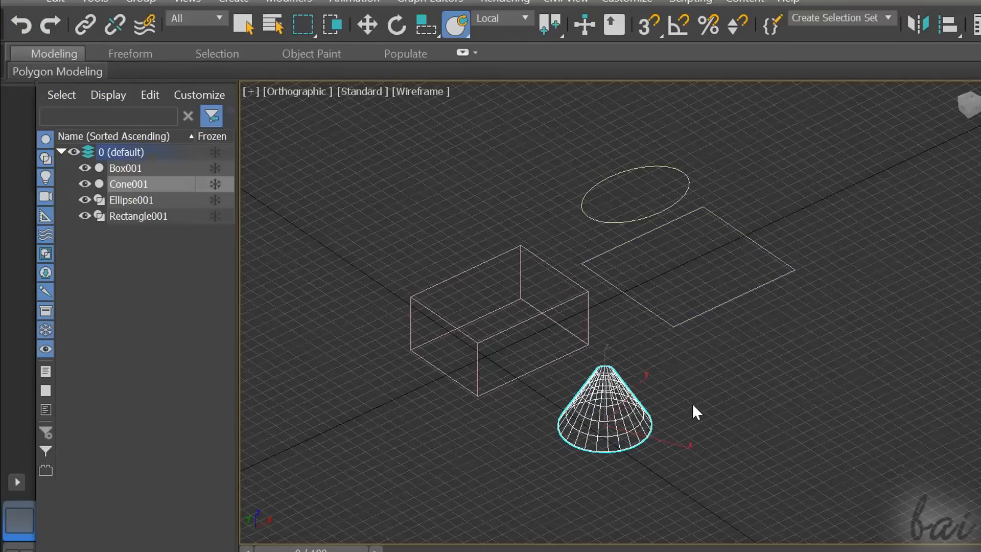
pyautogui.press('Delete')
pyautogui.hotkey('ctrl', 'z')
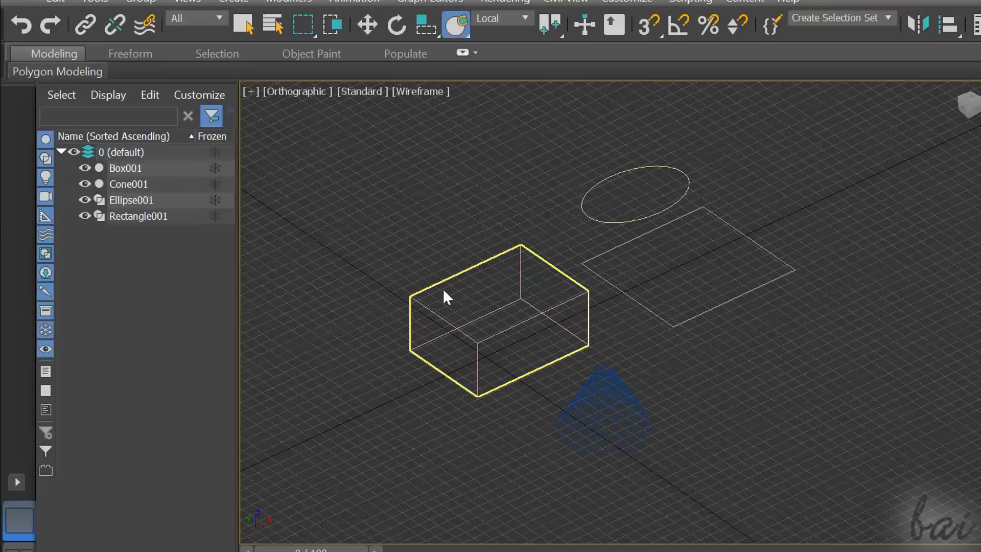
# Step: Select the box, cone, ellipse and rectangle together from the scene object list and move them slightly along the Y axis
pyautogui.click(132, 169)
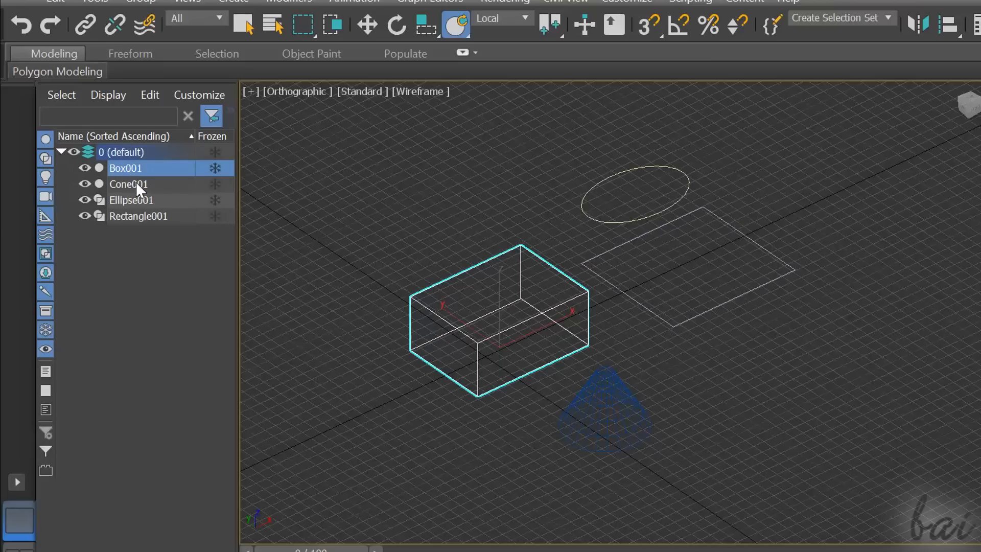
pyautogui.keyDown('ctrl'); pyautogui.click(136, 183); pyautogui.keyUp('ctrl')
pyautogui.keyDown('ctrl'); pyautogui.click(136, 199); pyautogui.keyUp('ctrl')
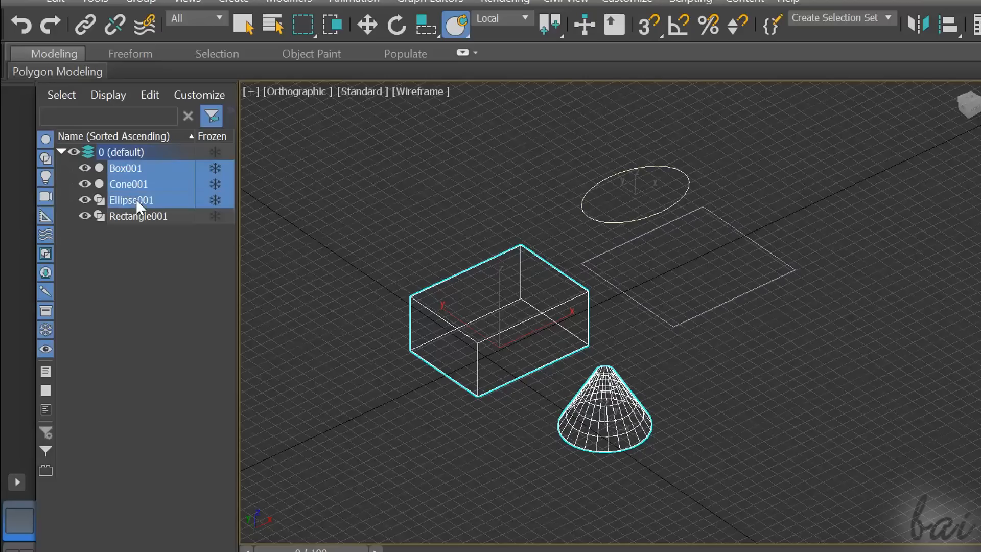
pyautogui.keyDown('ctrl'); pyautogui.click(137, 216); pyautogui.keyUp('ctrl')
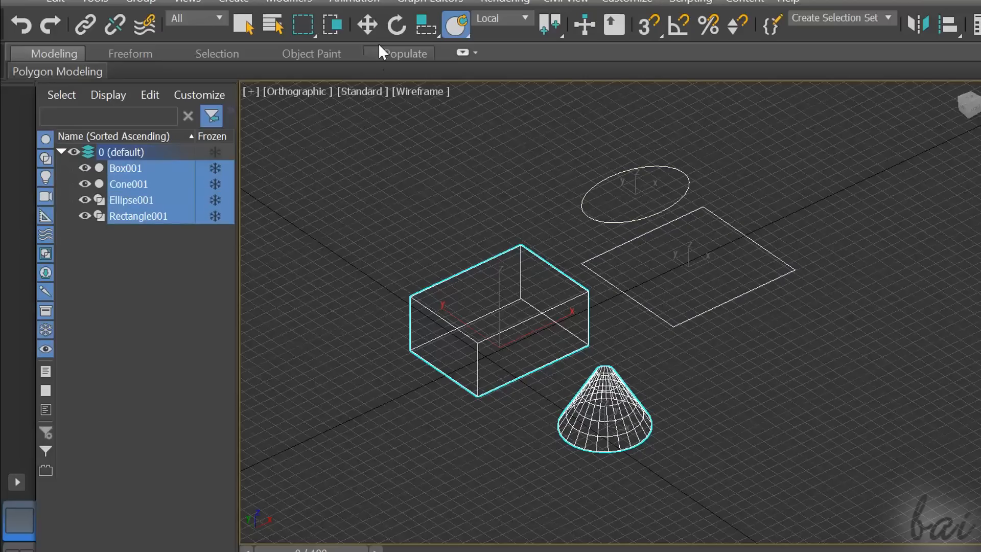
pyautogui.click(365, 30)
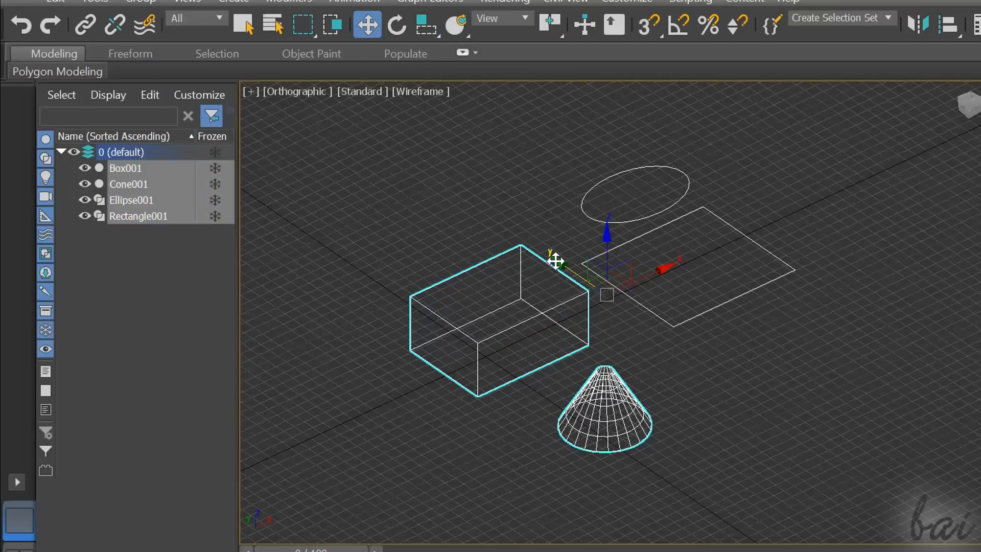
pyautogui.moveTo(555, 262); pyautogui.dragTo(692, 202)
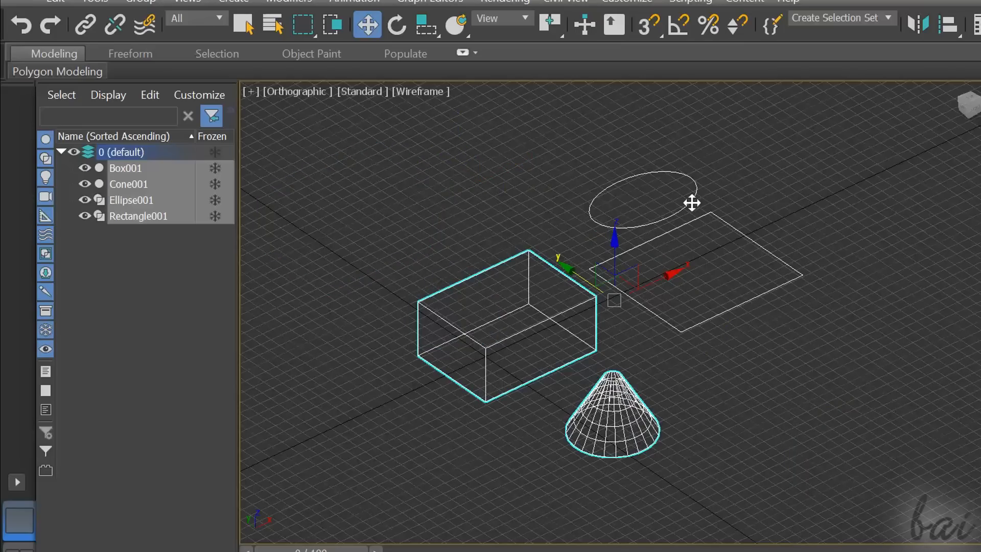
pyautogui.click(806, 190)
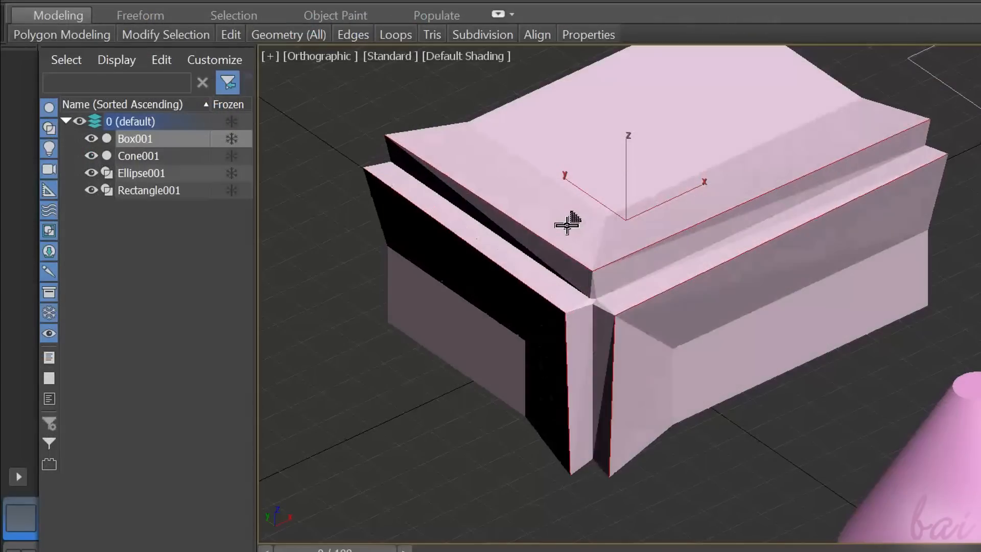
# Step: Extrude the selected top and vertical corner edges of the box slightly, and clear the edge selection
pyautogui.moveTo(574, 226); pyautogui.dragTo(580, 248)
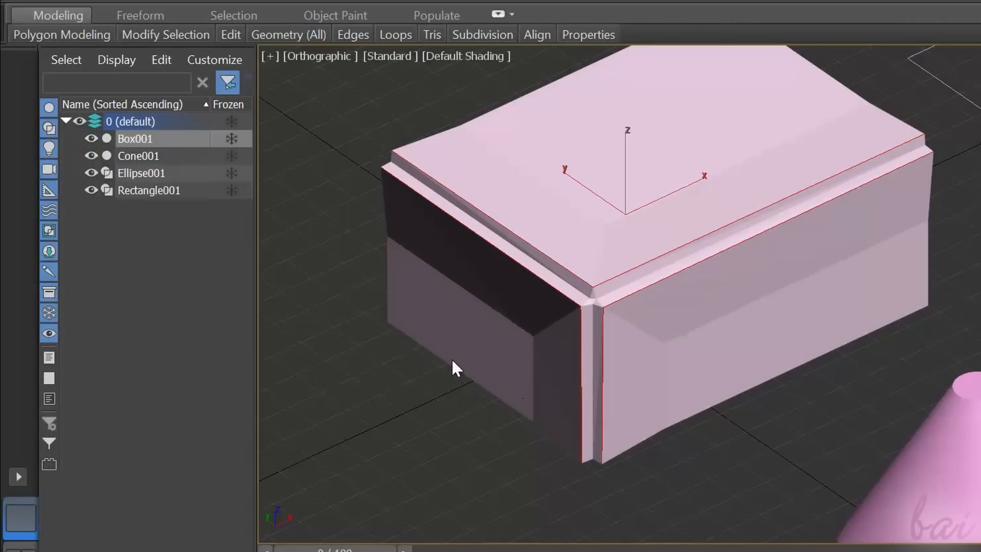
pyautogui.click(357, 337)
pyautogui.scroll(-3, 364, 348)
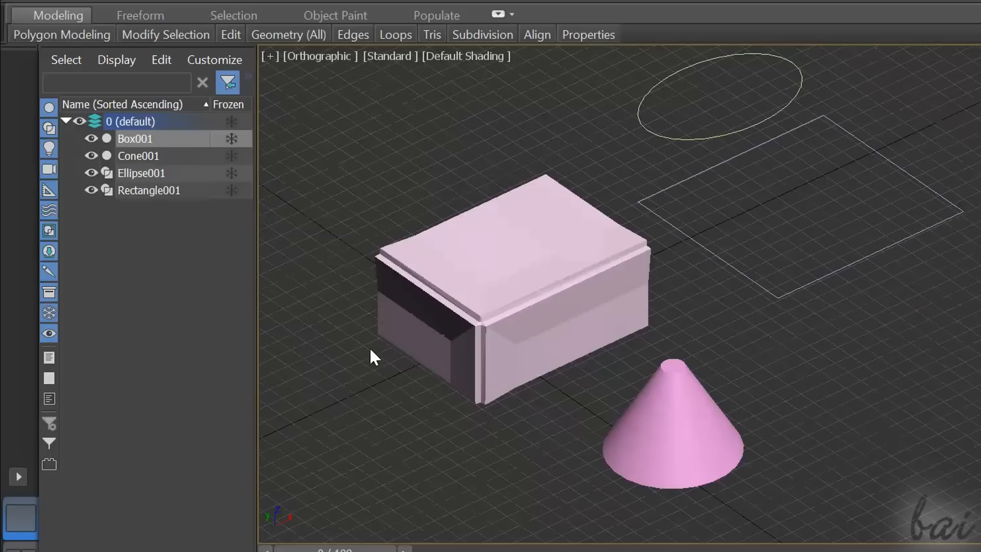
pyautogui.scroll(2, 328, 263)
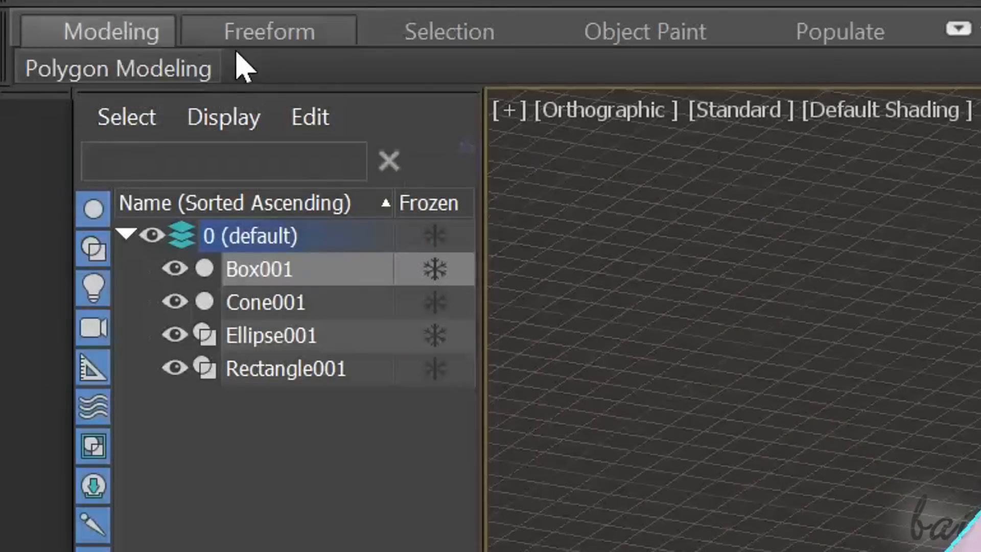
# Step: Review the Modeling, Freeform, Selection, Object Paint and Populate tool groups of the ribbon, ending with Modeling
pyautogui.click(112, 34)
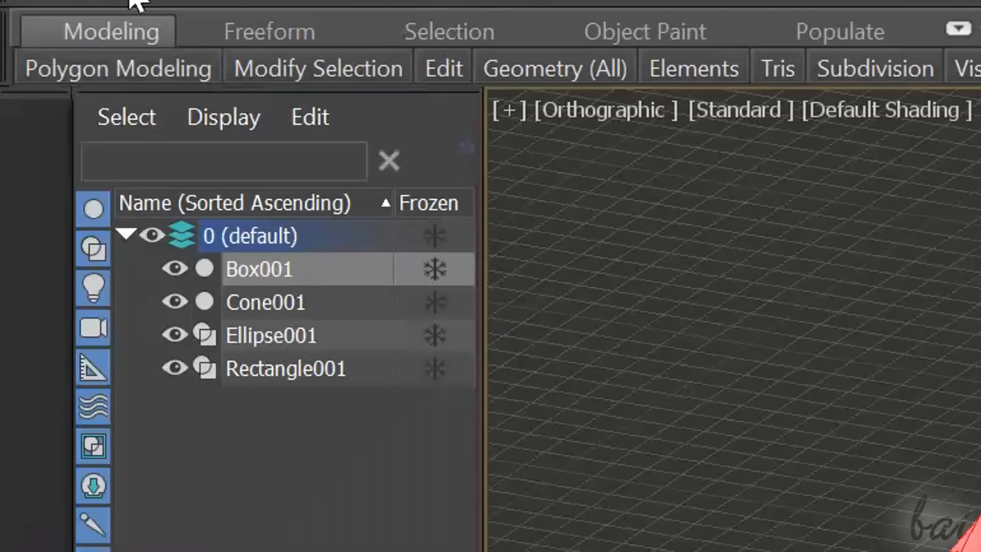
pyautogui.click(246, 35)
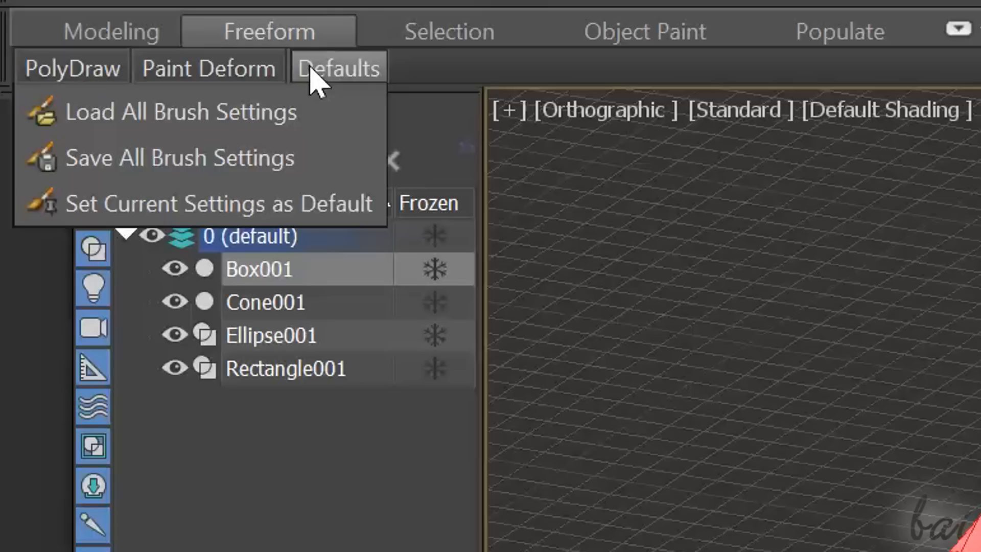
pyautogui.click(445, 32)
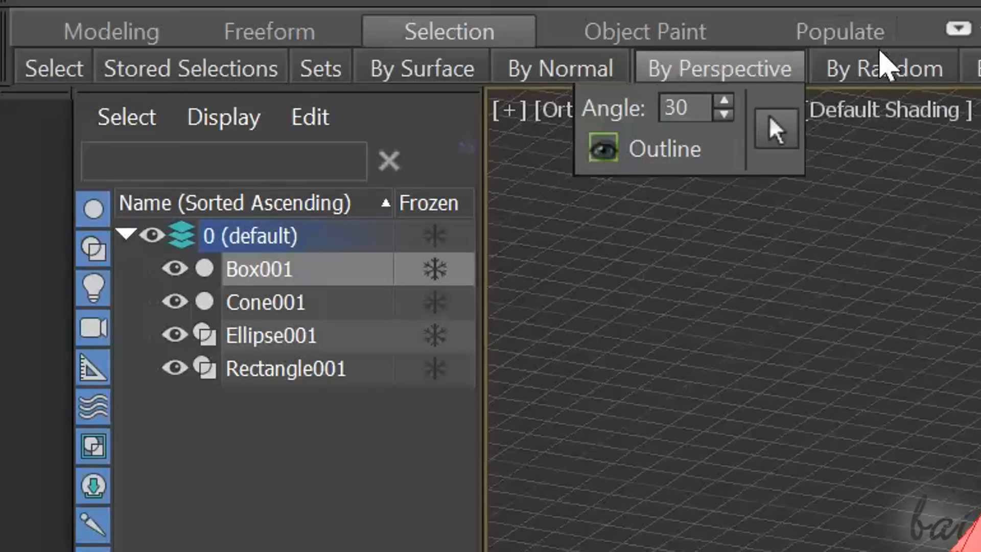
pyautogui.click(644, 34)
pyautogui.click(849, 30)
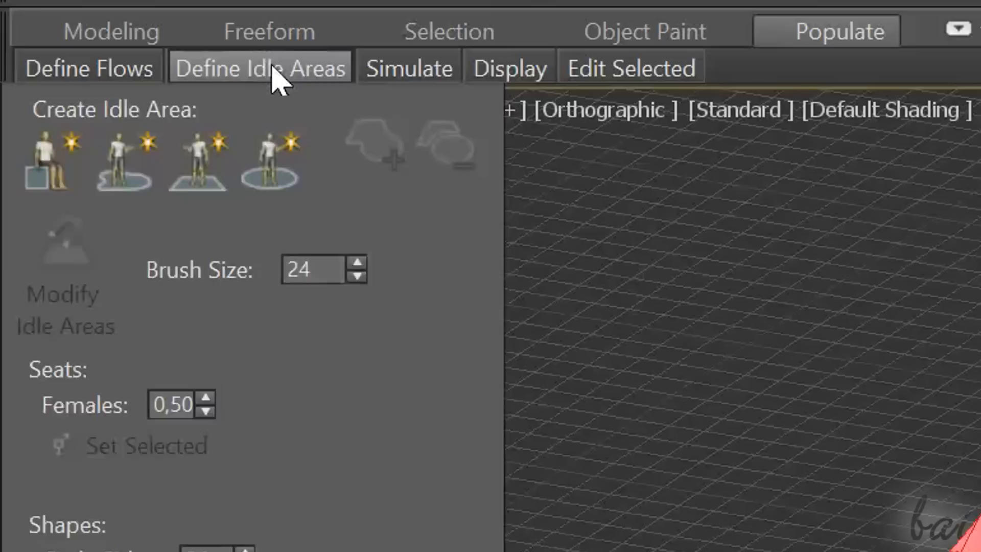
pyautogui.click(123, 30)
# Step: Edit the cone at Vertex sub-object level, select several vertices on its upper part and clear the selection
pyautogui.moveTo(147, 72)
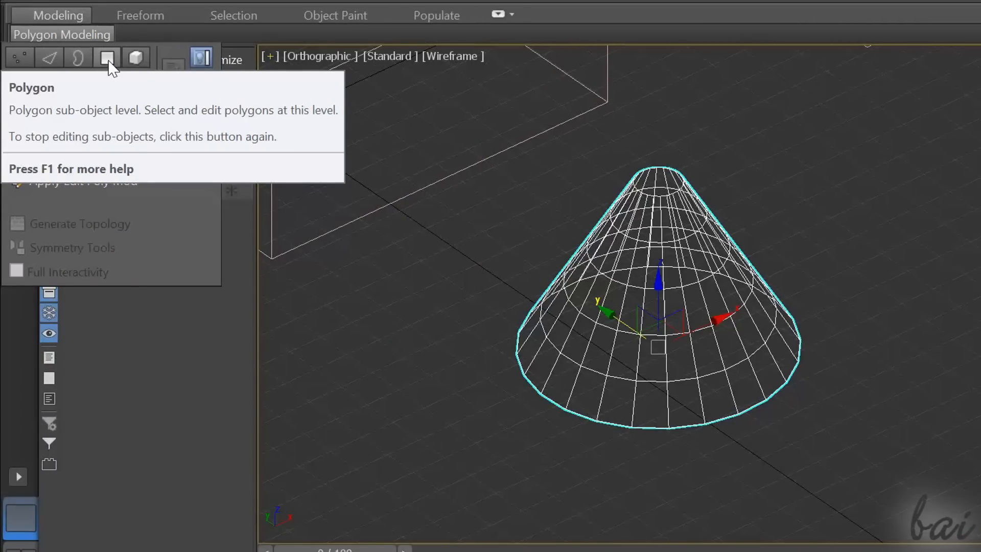
pyautogui.click(21, 58)
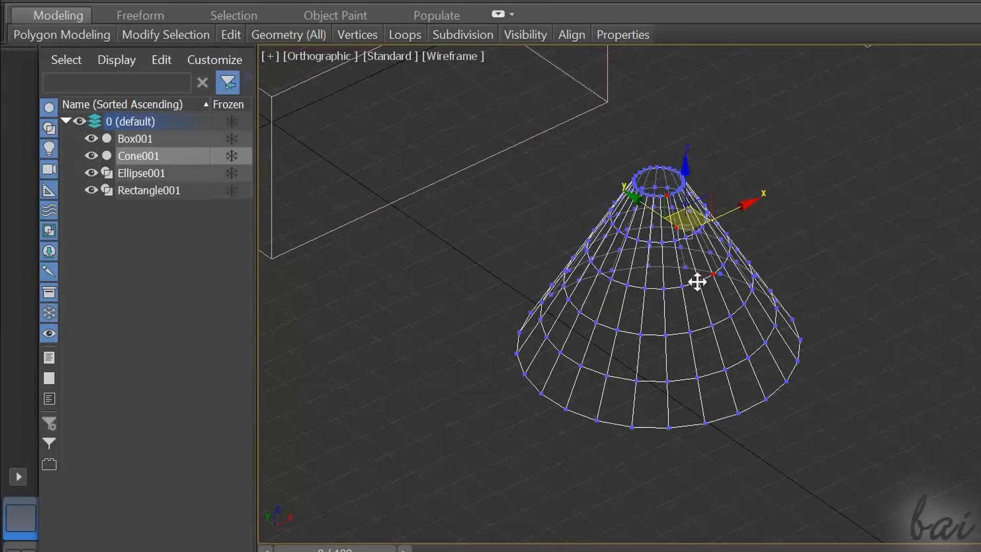
pyautogui.click(783, 209)
# Step: Edit the cone at Edge sub-object level, selecting edges on its upper front side and moving them along Z
pyautogui.moveTo(61, 34)
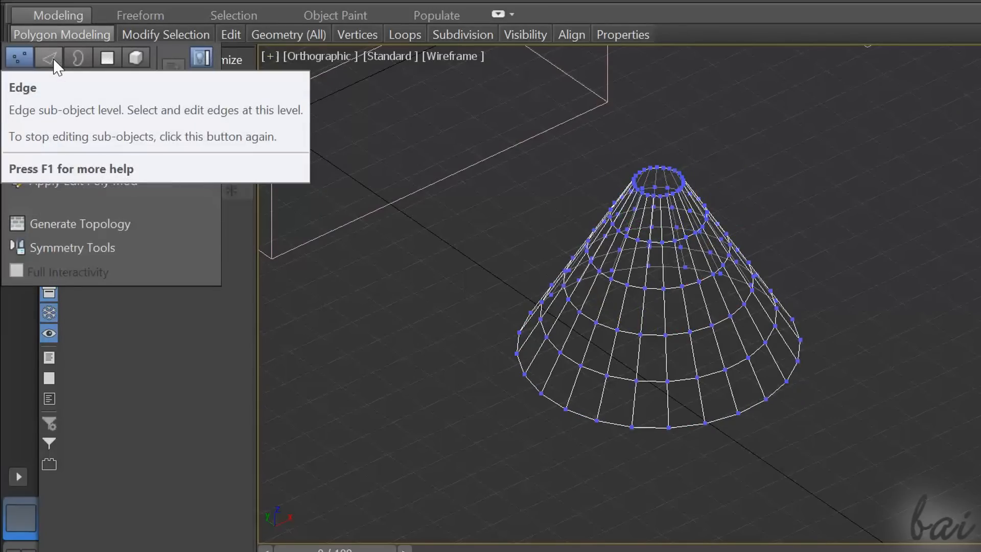
pyautogui.click(49, 58)
pyautogui.click(650, 243)
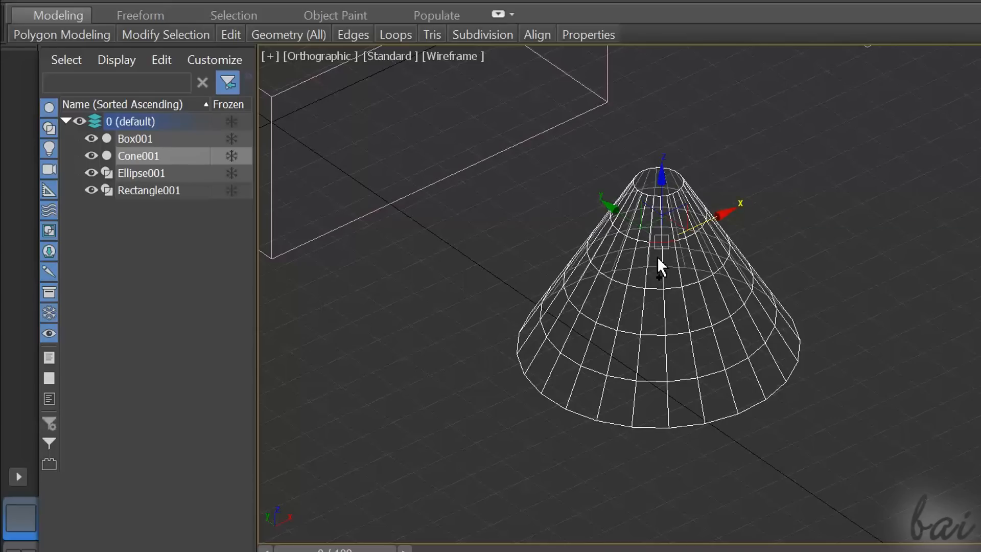
pyautogui.moveTo(662, 203); pyautogui.dragTo(652, 244)
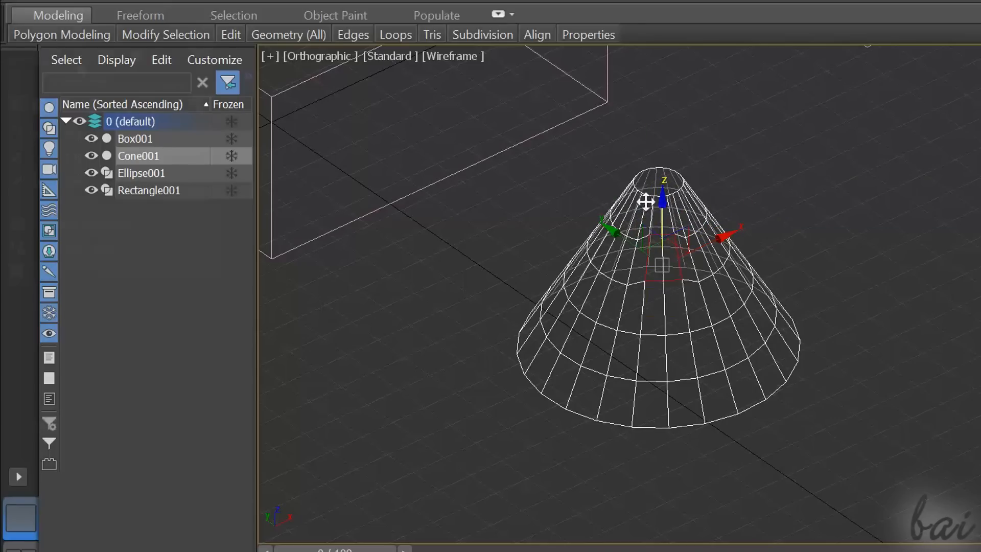
# Step: Set the cone to Border and then Polygon sub-object level, and select a block of adjacent polygons on its front
pyautogui.click(78, 58)
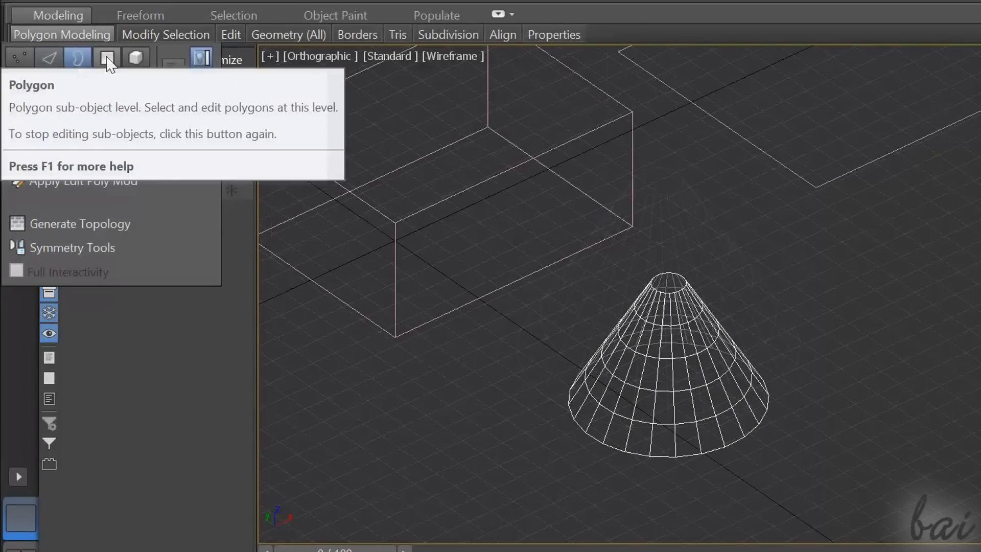
pyautogui.click(107, 58)
pyautogui.click(672, 335)
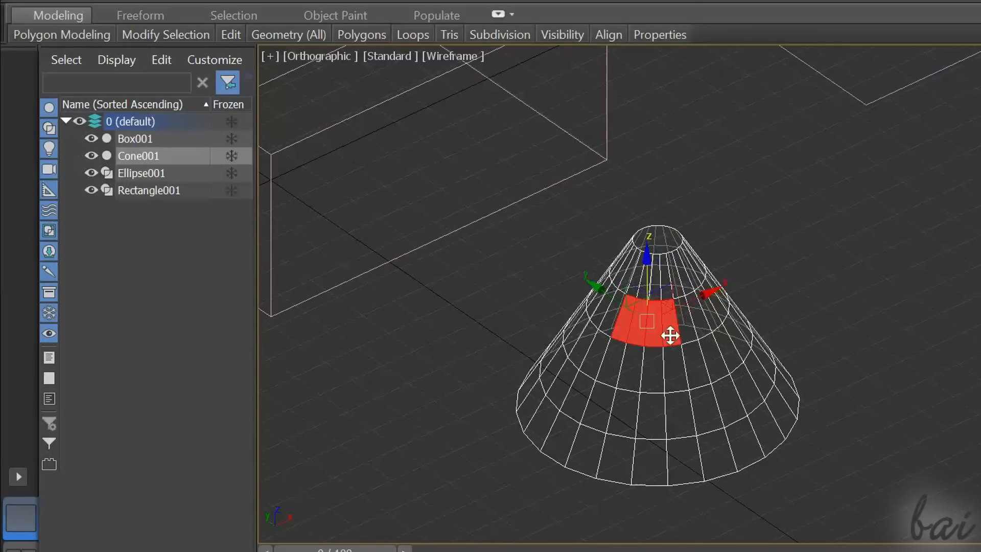
pyautogui.keyDown('ctrl'); pyautogui.click(694, 361); pyautogui.keyUp('ctrl')
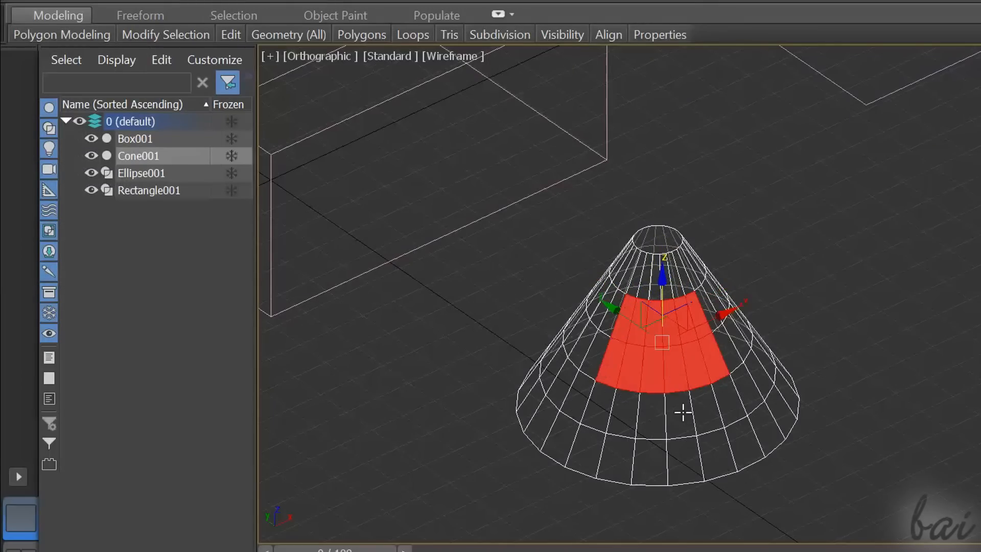
# Step: Move the selected front polygons, and select and move the whole cone at Element sub-object level along X
pyautogui.moveTo(729, 308); pyautogui.dragTo(958, 219)
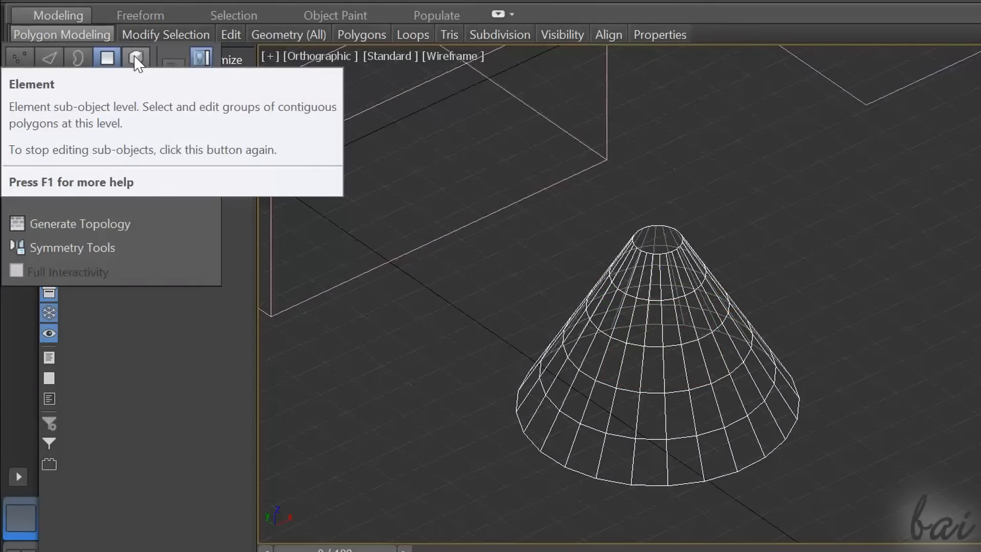
pyautogui.click(136, 60)
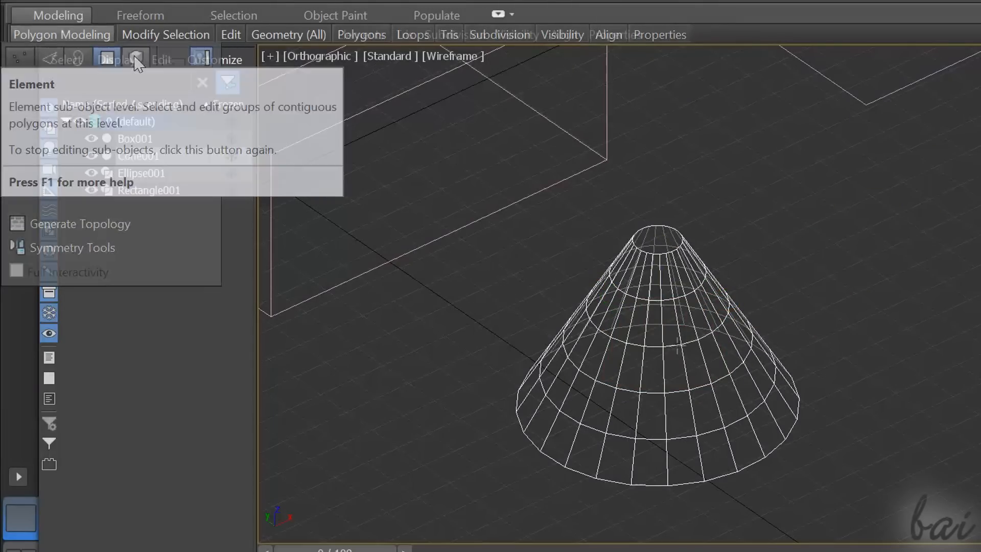
pyautogui.click(701, 405)
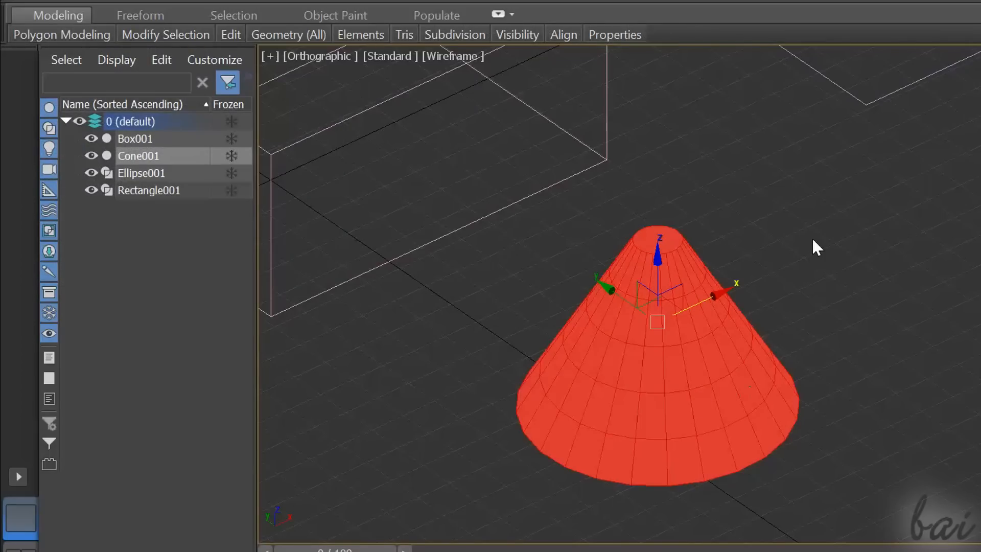
pyautogui.moveTo(738, 291); pyautogui.dragTo(543, 376)
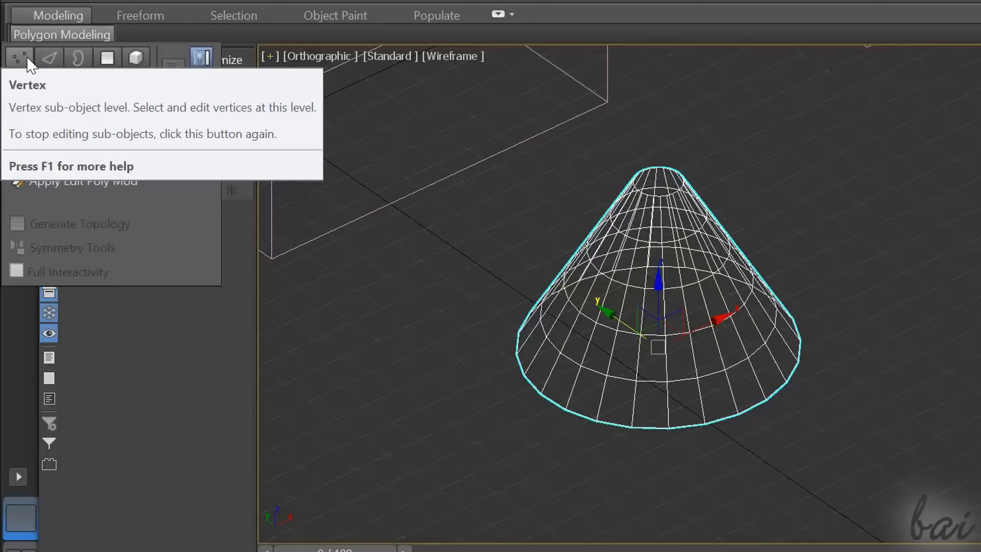
# Step: Try moving several vertices on the cone's upper and middle rings along X at Vertex sub-object level, and undo the move
pyautogui.click(26, 59)
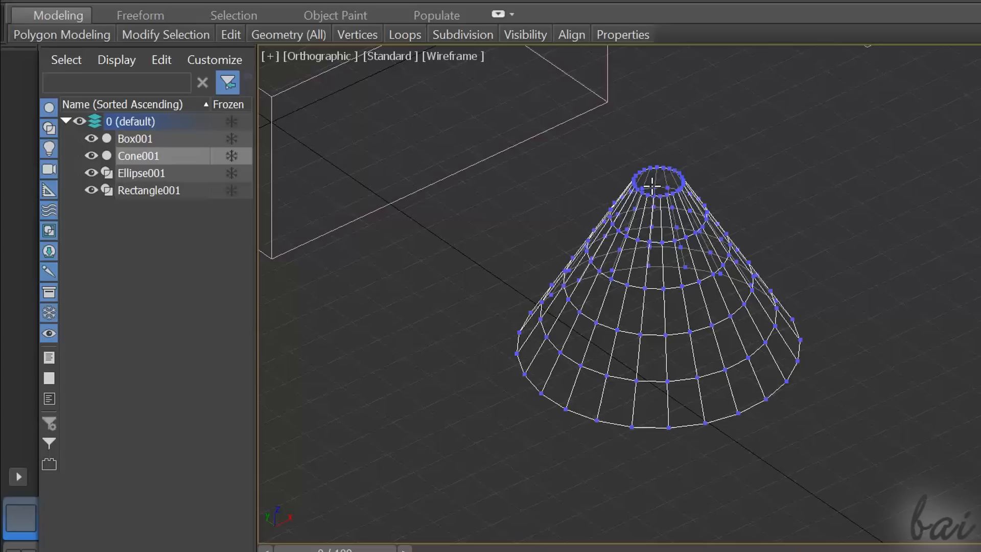
pyautogui.click(666, 190)
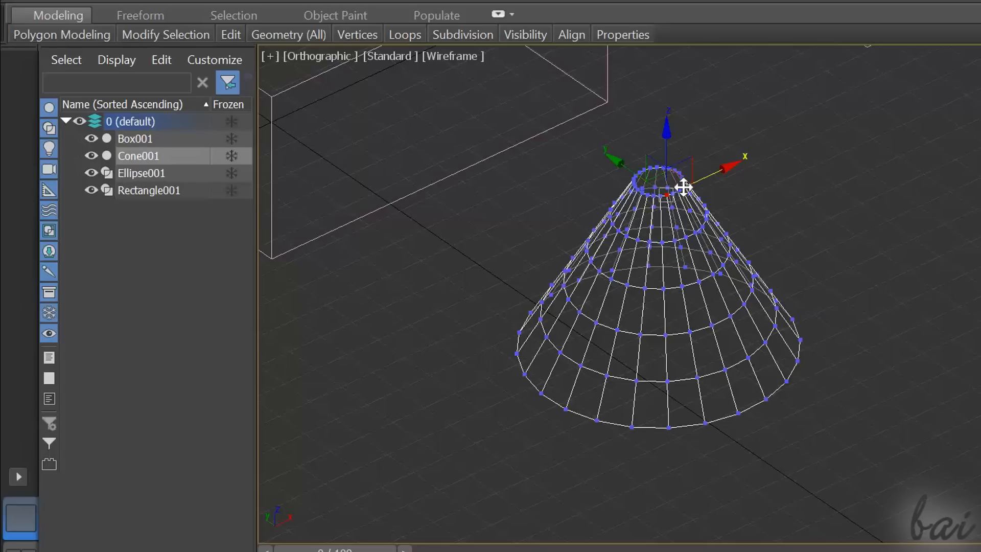
pyautogui.keyDown('ctrl'); pyautogui.click(715, 274); pyautogui.keyUp('ctrl')
pyautogui.keyDown('ctrl'); pyautogui.click(699, 281); pyautogui.keyUp('ctrl')
pyautogui.keyDown('ctrl'); pyautogui.click(682, 286); pyautogui.keyUp('ctrl')
pyautogui.keyDown('ctrl'); pyautogui.click(663, 288); pyautogui.keyUp('ctrl')
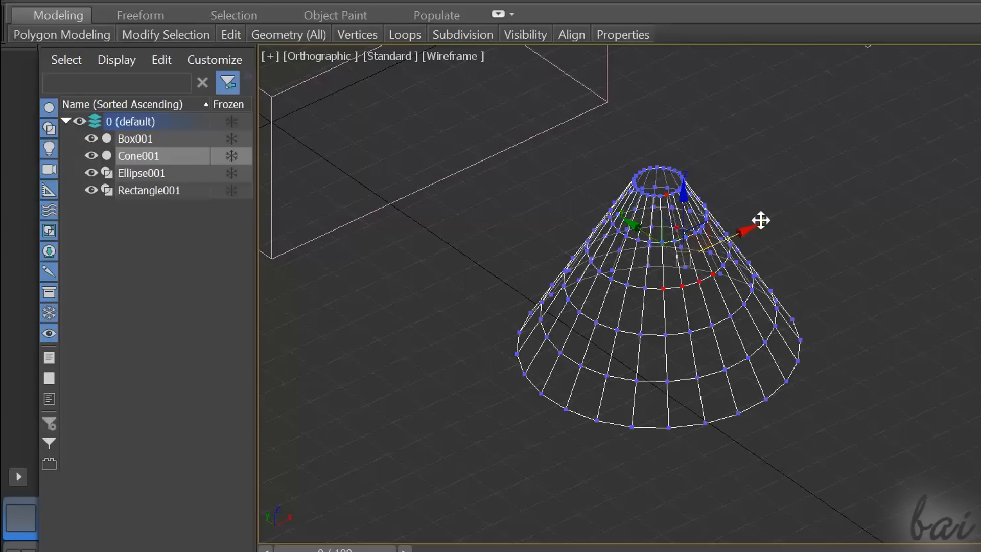
pyautogui.moveTo(750, 231)
pyautogui.mouseDown()
pyautogui.moveTo(805, 204)
pyautogui.moveTo(676, 264)
pyautogui.moveTo(748, 229)
pyautogui.mouseUp()
pyautogui.hotkey('ctrl', 'z')
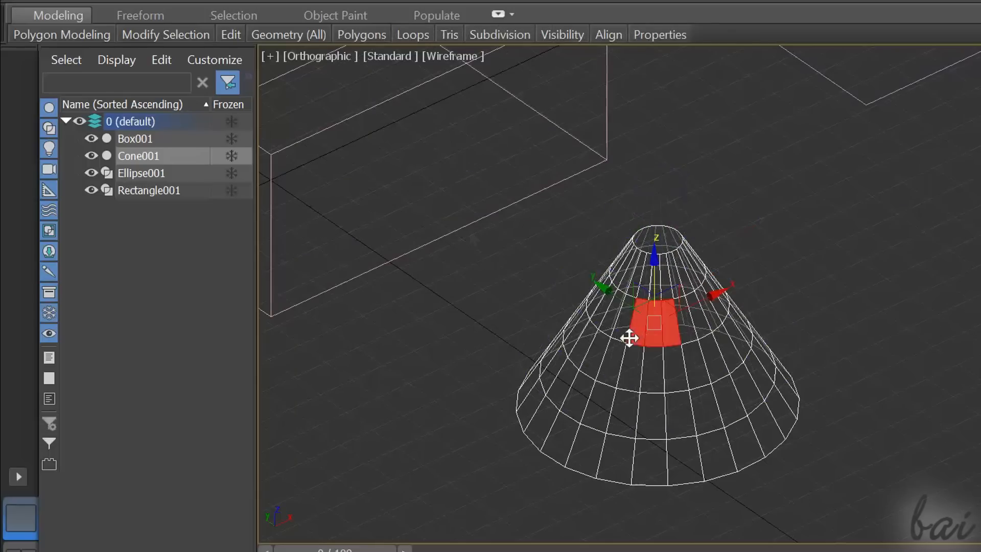
# Step: Extend the polygon selection to a two-row block on the cone's front and move the block
pyautogui.keyDown('ctrl'); pyautogui.click(623, 331); pyautogui.keyUp('ctrl')
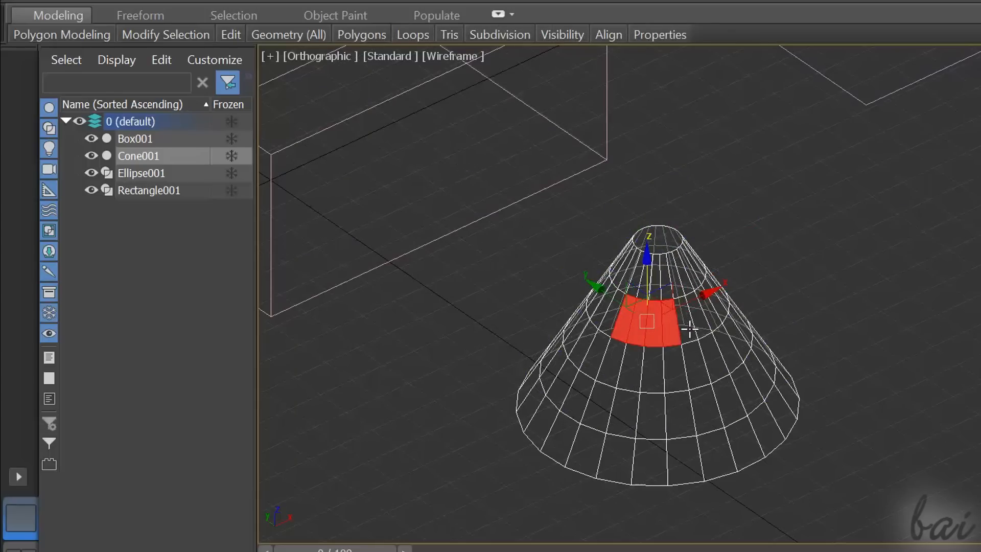
pyautogui.keyDown('ctrl'); pyautogui.click(689, 332); pyautogui.keyUp('ctrl')
pyautogui.keyDown('ctrl'); pyautogui.click(706, 332); pyautogui.keyUp('ctrl')
pyautogui.keyDown('ctrl'); pyautogui.click(708, 356); pyautogui.keyUp('ctrl')
pyautogui.keyDown('ctrl'); pyautogui.click(677, 370); pyautogui.keyUp('ctrl')
pyautogui.keyDown('ctrl'); pyautogui.click(646, 375); pyautogui.keyUp('ctrl')
pyautogui.keyDown('ctrl'); pyautogui.click(630, 372); pyautogui.keyUp('ctrl')
pyautogui.keyDown('ctrl'); pyautogui.click(609, 369); pyautogui.keyUp('ctrl')
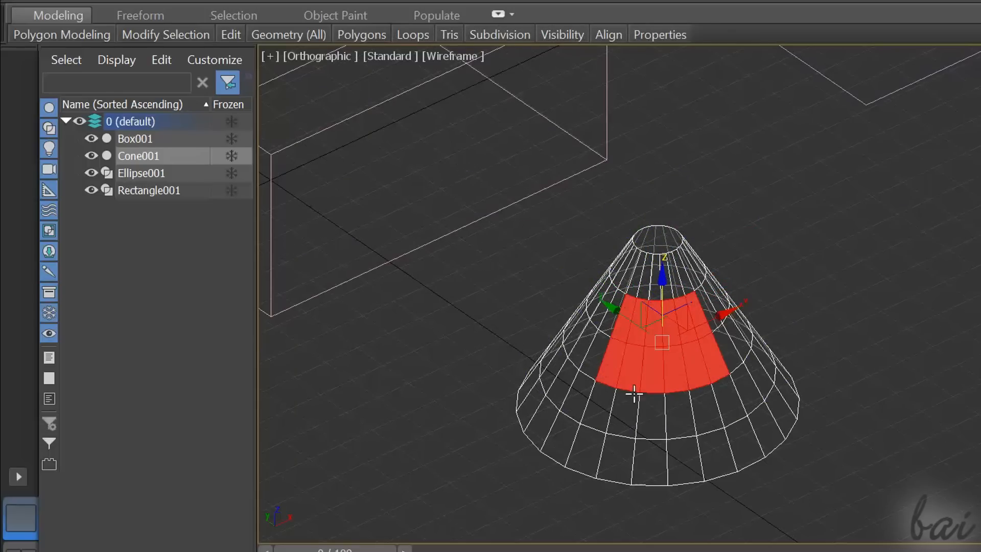
pyautogui.moveTo(728, 318); pyautogui.dragTo(744, 375)
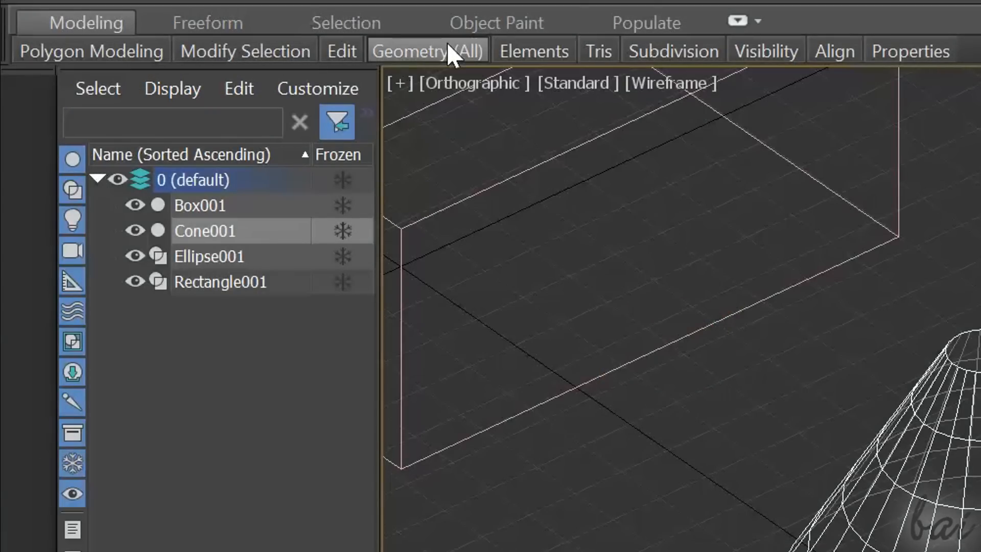
# Step: Relax the whole cone's geometry repeatedly at Element sub-object level
pyautogui.moveTo(448, 43)
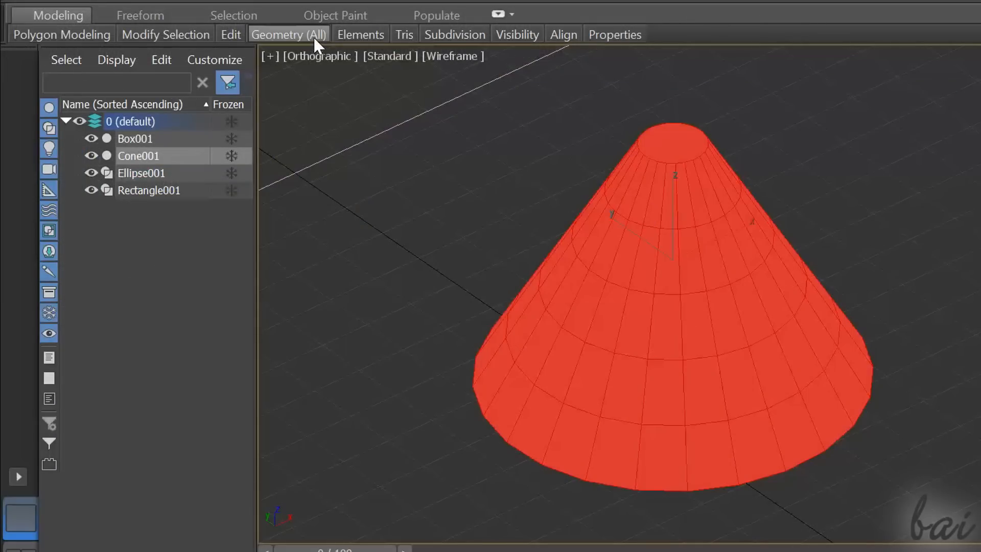
pyautogui.moveTo(312, 34)
pyautogui.click(240, 61)
pyautogui.click(240, 61)
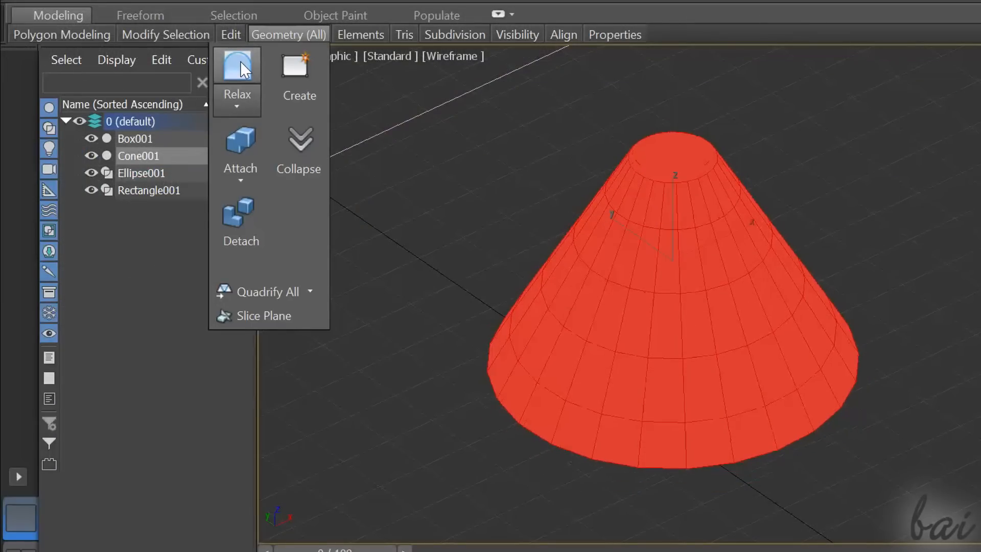
pyautogui.click(240, 61)
pyautogui.click(240, 62)
pyautogui.click(240, 61)
pyautogui.click(240, 62)
pyautogui.click(240, 62)
pyautogui.click(240, 62)
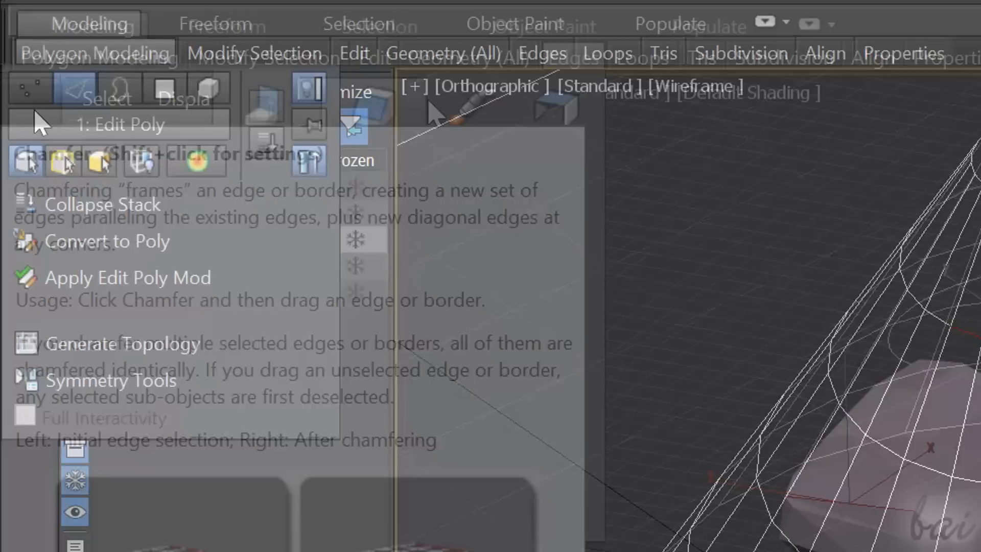
# Step: Switch the cone through the Vertex, Edge, Border, Polygon and Element sub-object levels to compare the tool groups each one offers
pyautogui.click(33, 90)
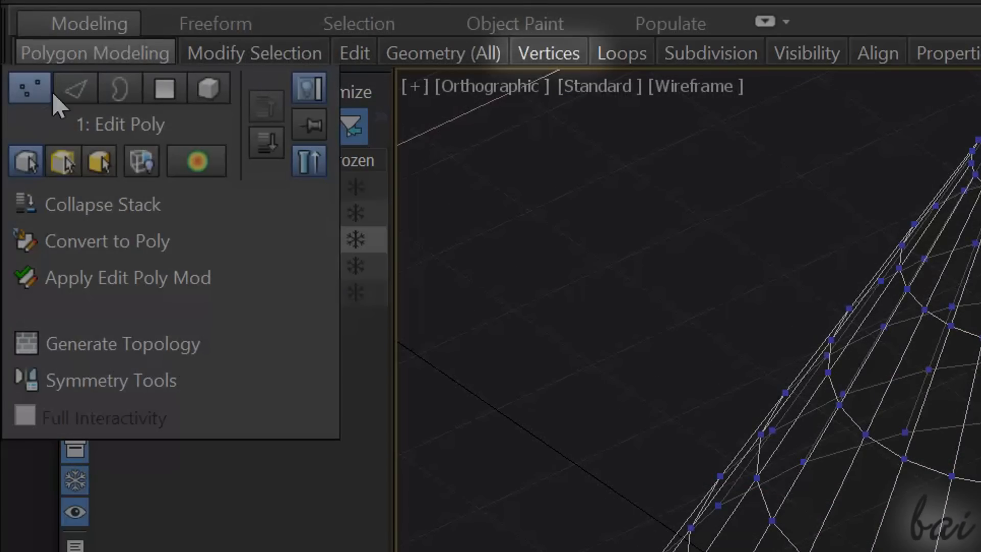
pyautogui.click(82, 92)
pyautogui.click(134, 91)
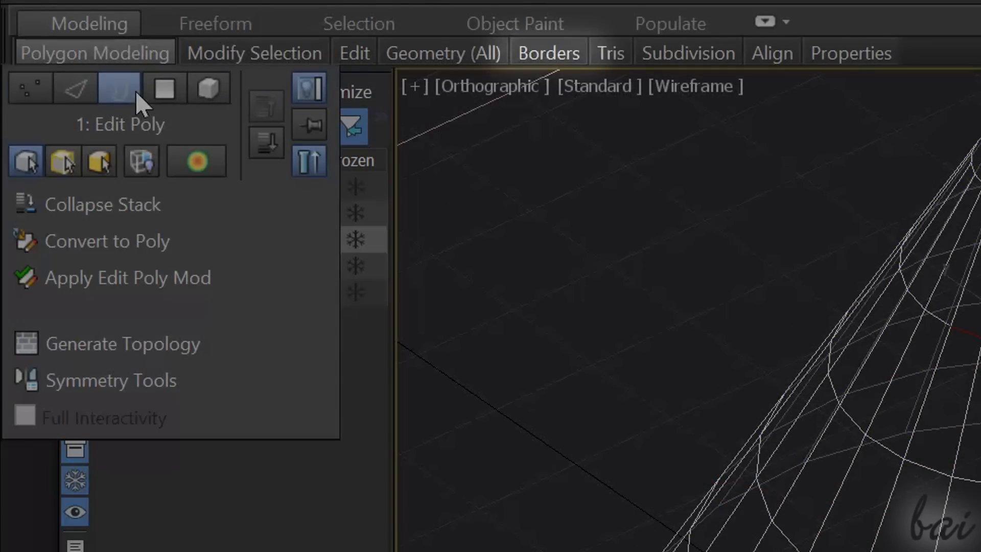
pyautogui.click(174, 96)
pyautogui.click(208, 90)
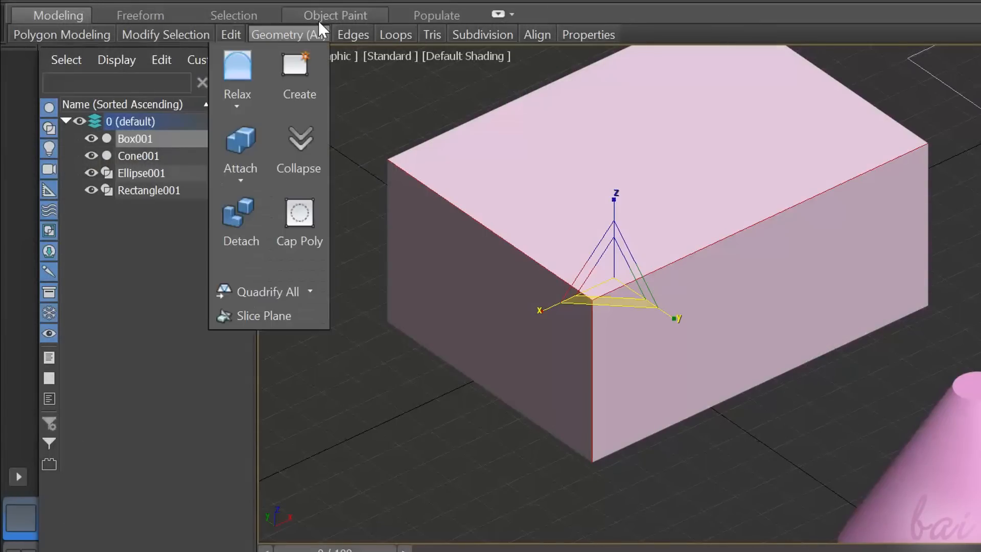
# Step: Chamfer the box's three selected edges that meet at its front upper corner
pyautogui.moveTo(357, 34)
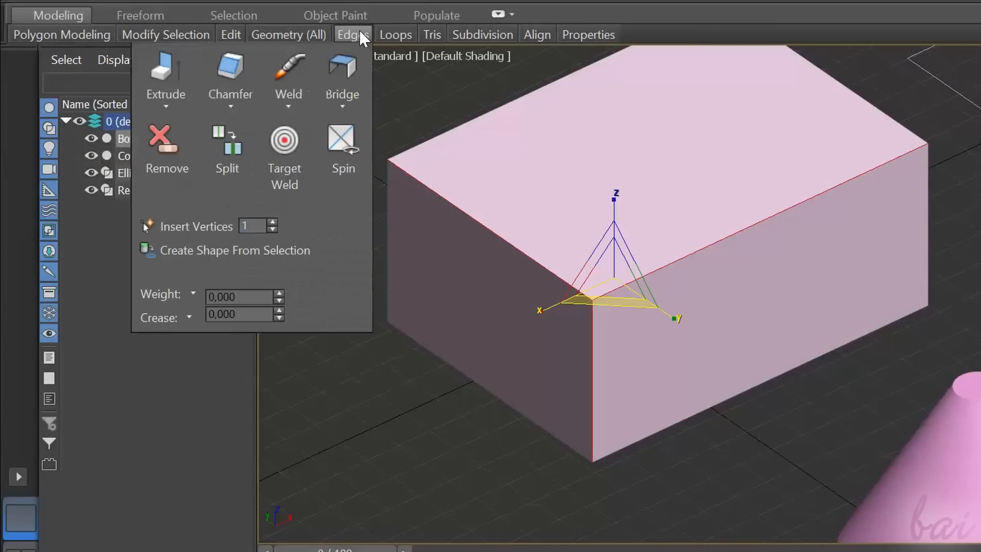
pyautogui.click(233, 68)
pyautogui.moveTo(692, 252); pyautogui.dragTo(645, 164)
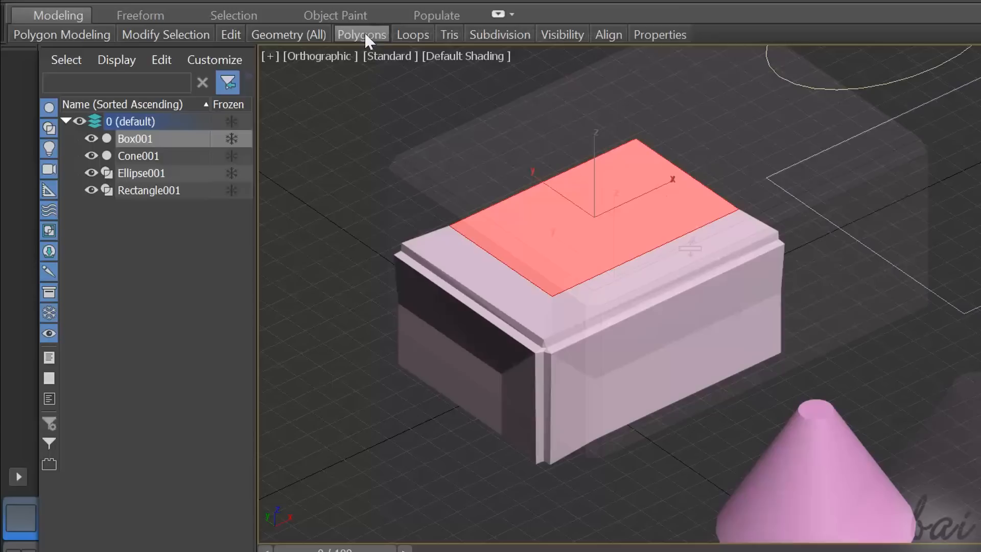
# Step: Bevel the selected top polygon of the box upward into a tapered roof shape and inspect it from another angle
pyautogui.click(364, 33)
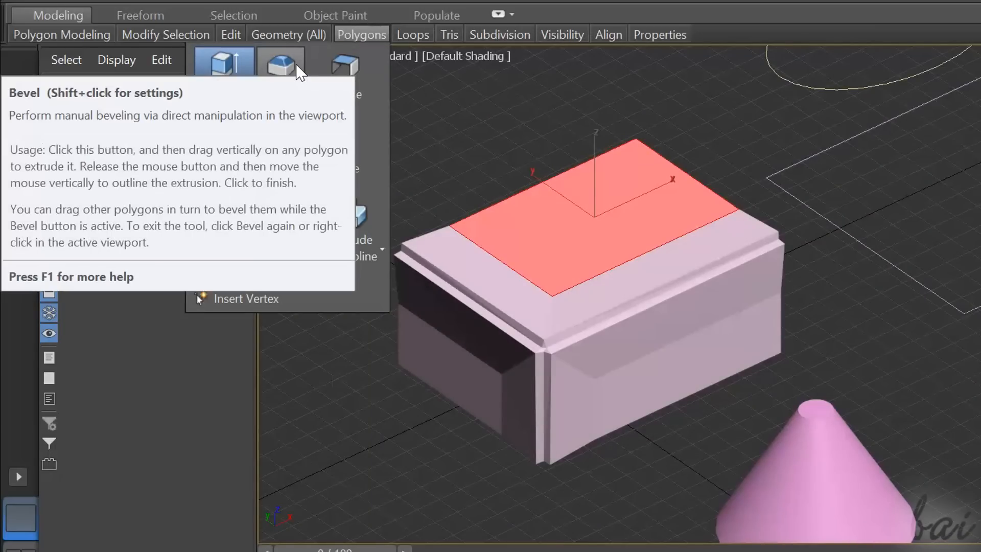
pyautogui.click(297, 65)
pyautogui.moveTo(565, 245); pyautogui.dragTo(644, 138)
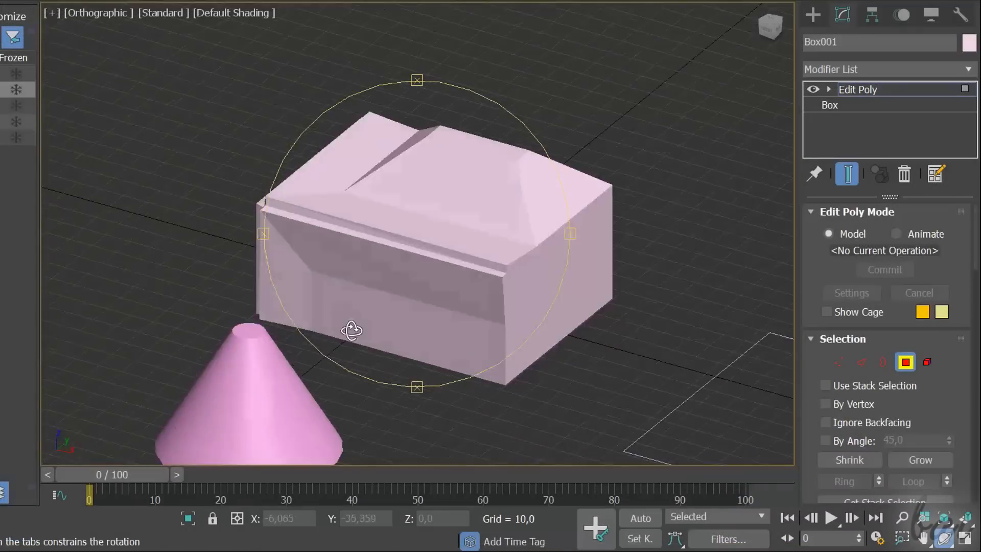
pyautogui.moveTo(350, 329); pyautogui.dragTo(455, 317)
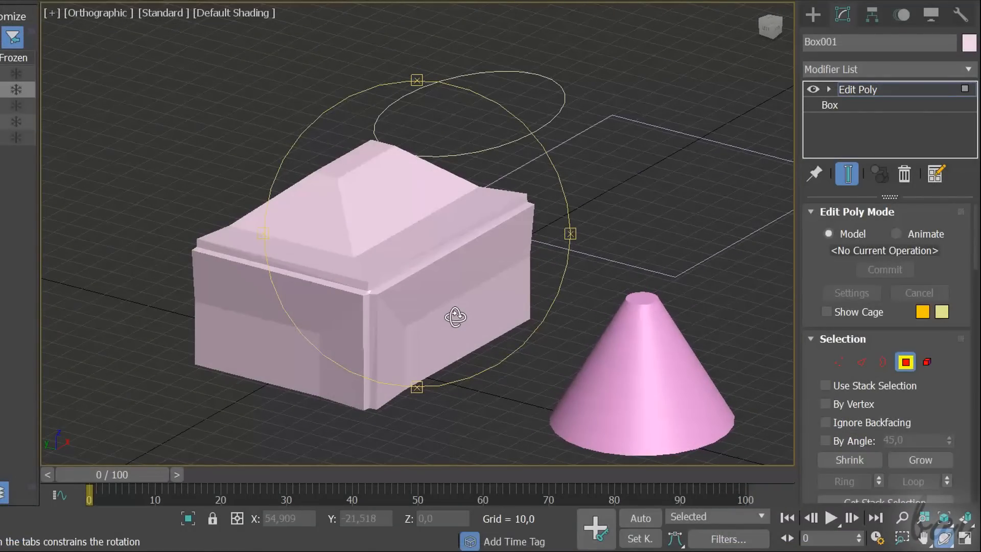
pyautogui.rightClick(456, 317)
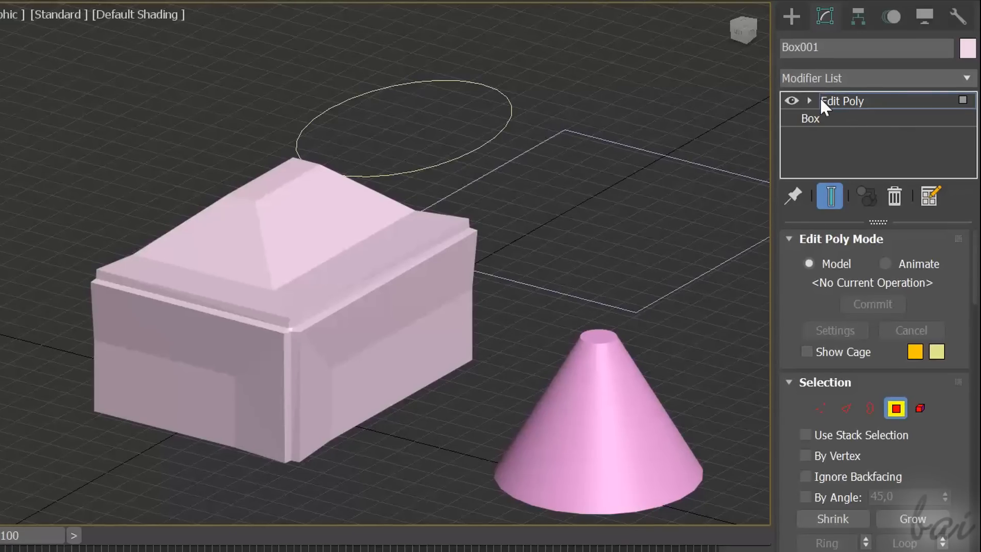
# Step: Turn the box's Edit Poly modifier off and on to compare the box with and without the edits
pyautogui.click(790, 101)
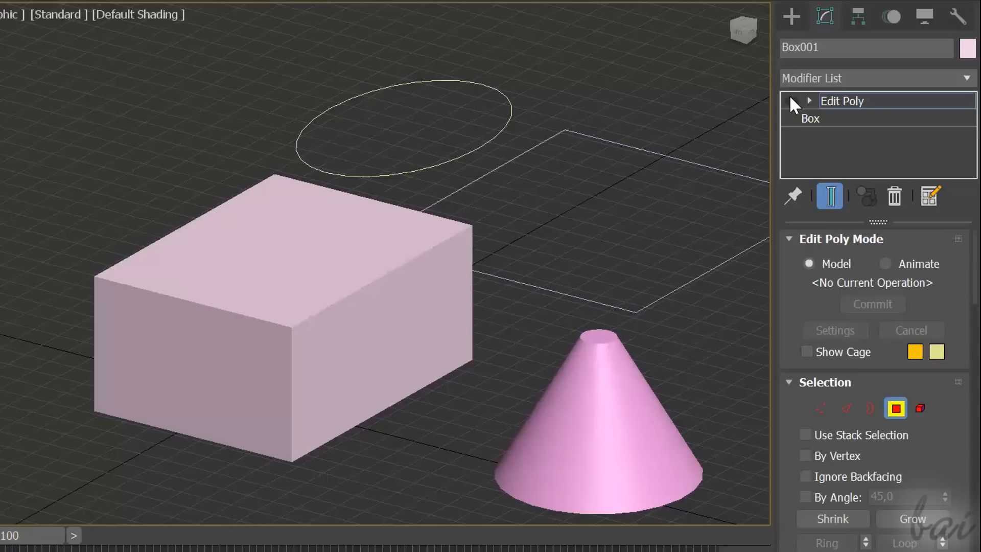
pyautogui.click(790, 100)
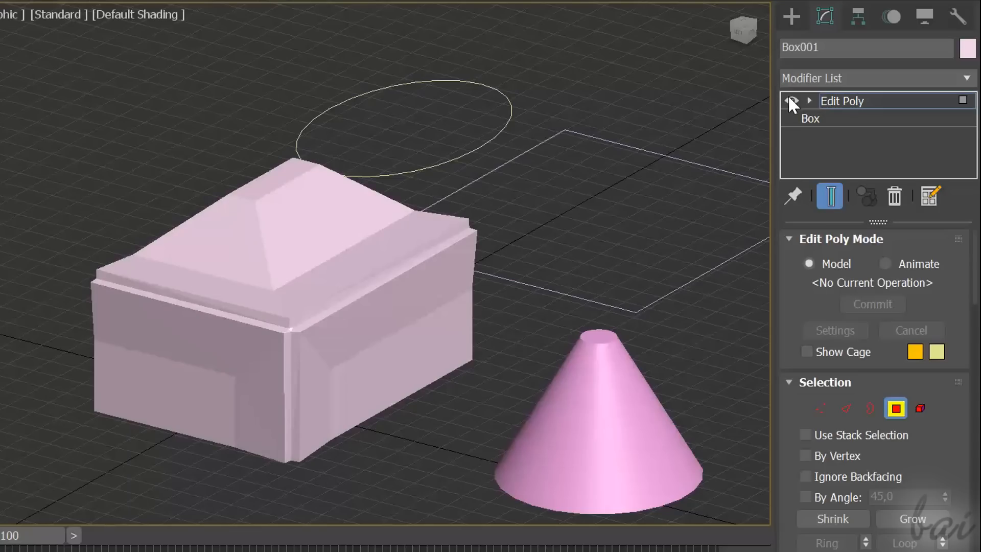
pyautogui.click(790, 101)
pyautogui.click(790, 100)
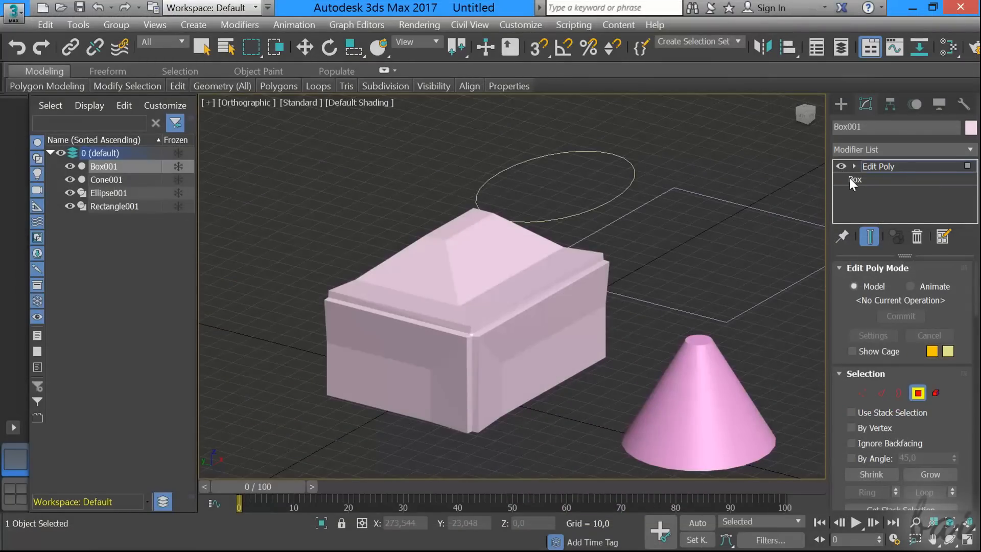
# Step: Add a second Edit Poly modifier to the box and relax its geometry several times
pyautogui.moveTo(61, 88)
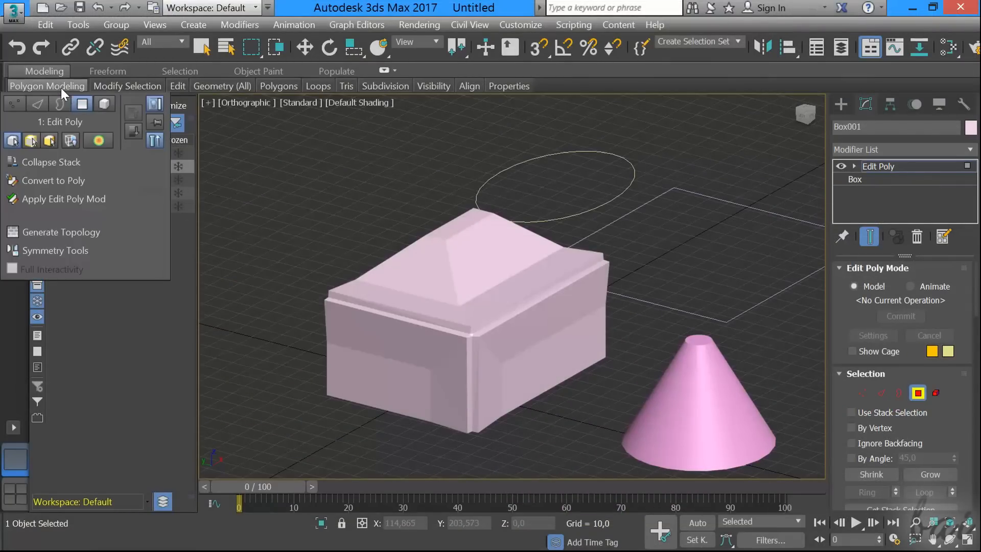
pyautogui.click(64, 199)
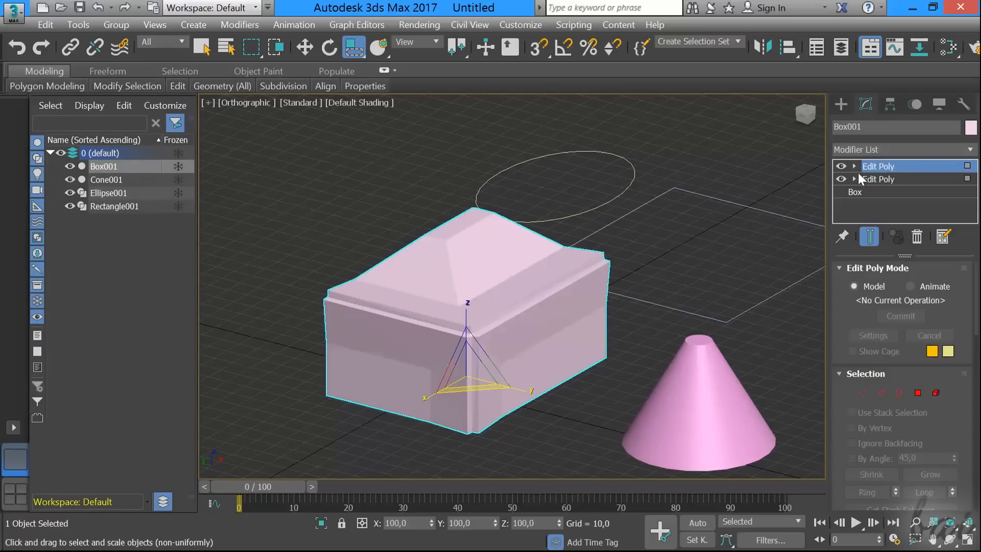
pyautogui.moveTo(218, 86)
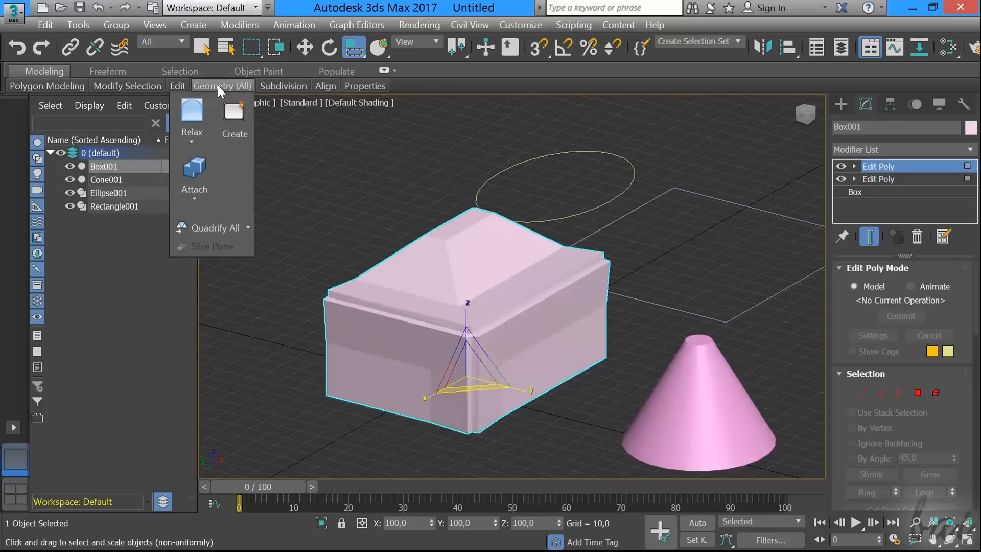
pyautogui.click(194, 113)
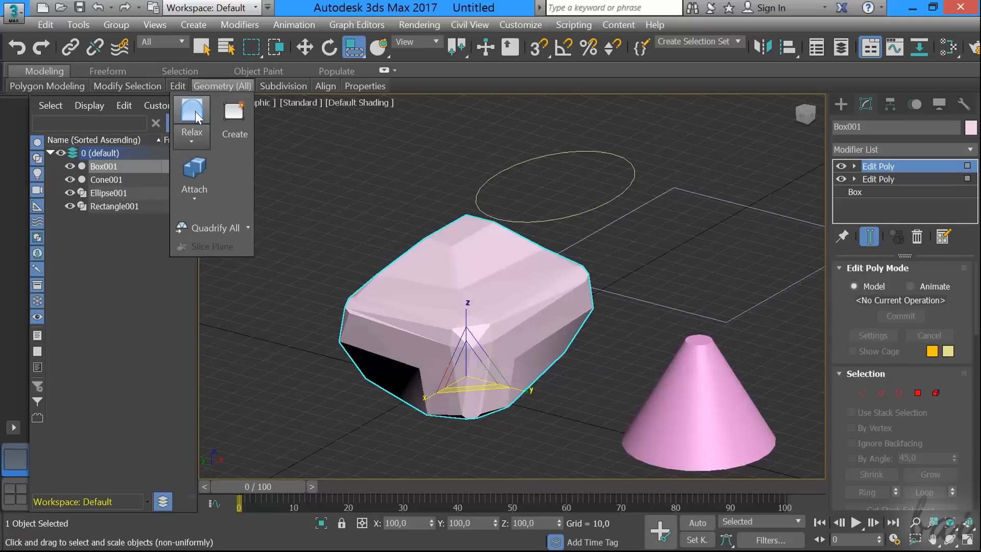
pyautogui.click(195, 113)
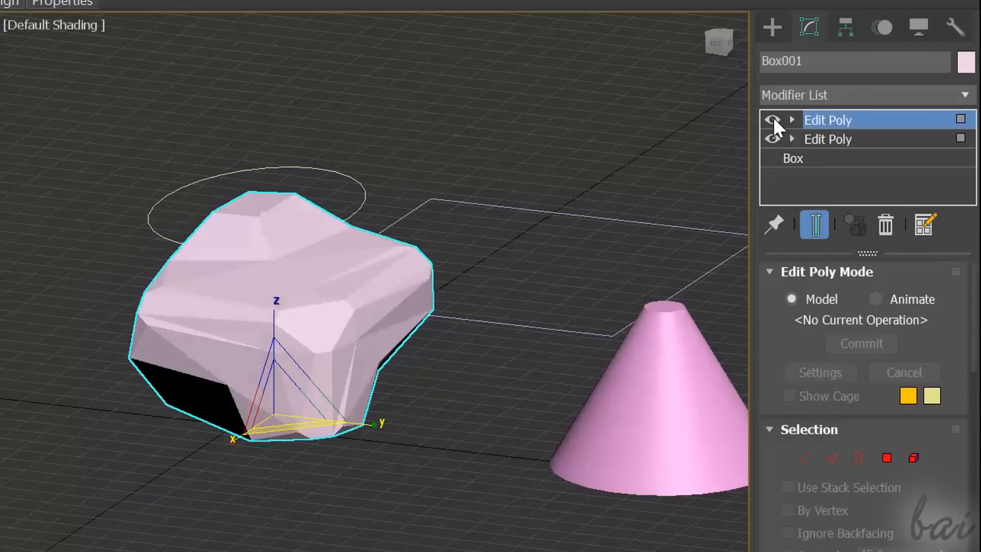
# Step: Toggle the lower and the upper Edit Poly modifiers of the box off and on to compare their effects
pyautogui.click(774, 138)
pyautogui.click(773, 137)
pyautogui.click(770, 117)
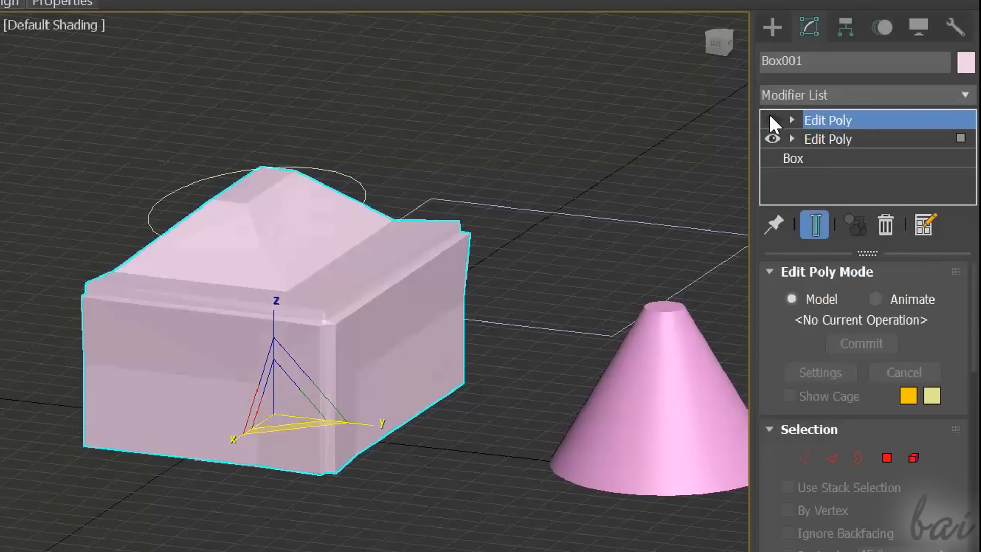
pyautogui.click(770, 117)
# Step: Rename the box's upper Edit Poly modifier to Relax and the lower one to Basic shape
pyautogui.rightClick(844, 115)
pyautogui.click(851, 130)
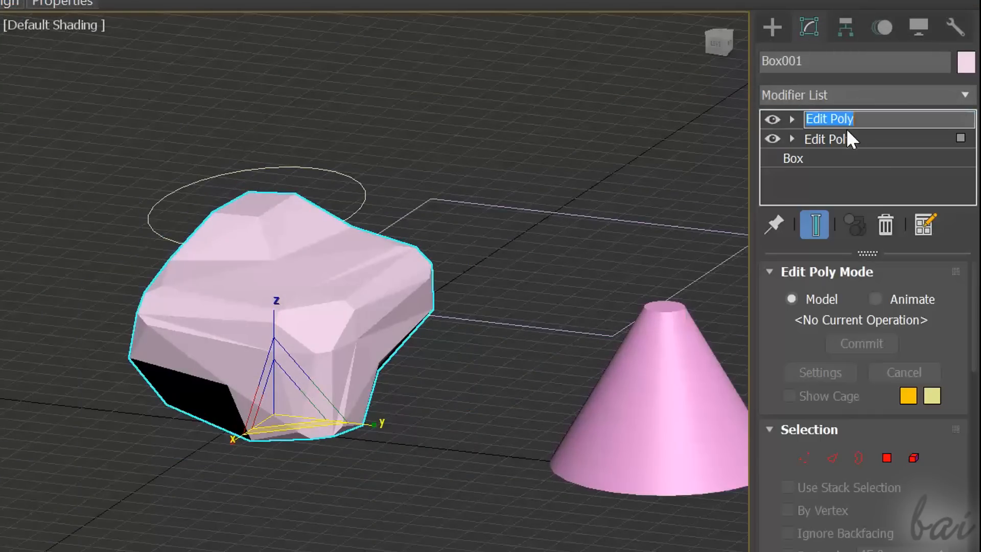
pyautogui.write('Relax')
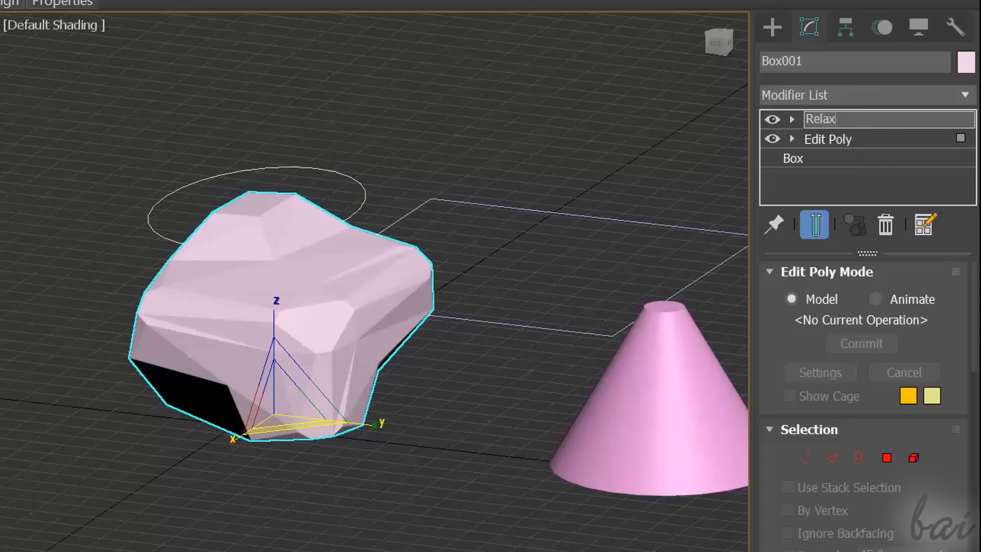
pyautogui.rightClick(846, 139)
pyautogui.click(849, 149)
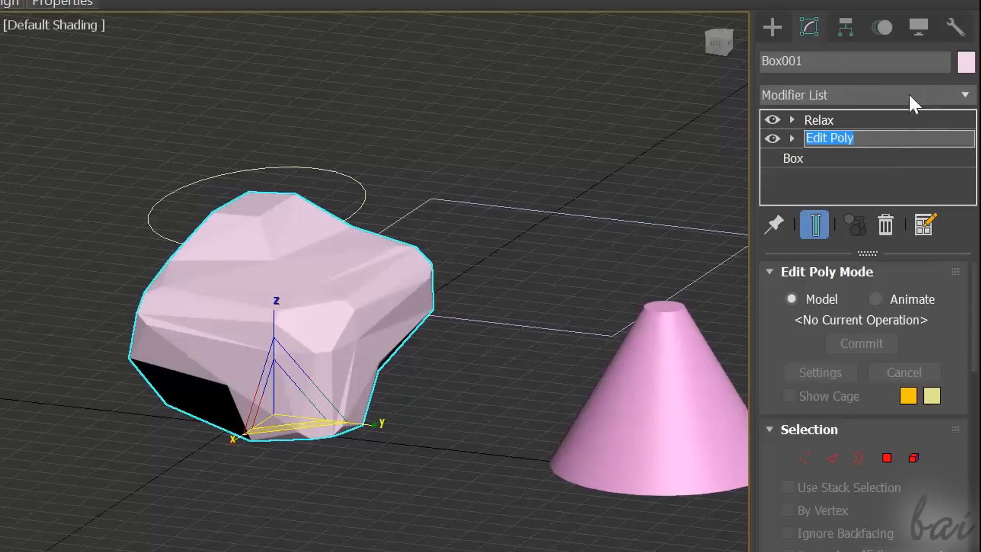
pyautogui.write('Basic')
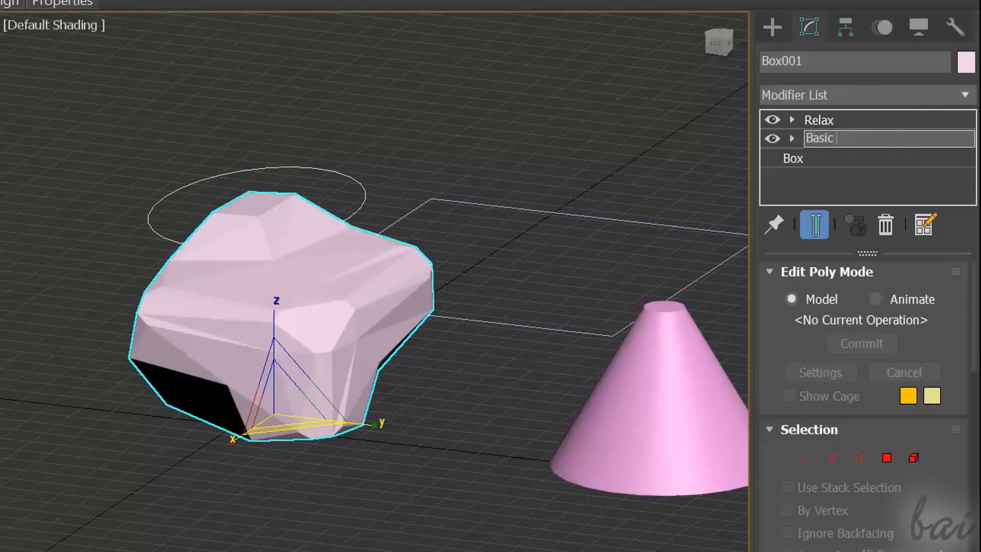
pyautogui.click(860, 189)
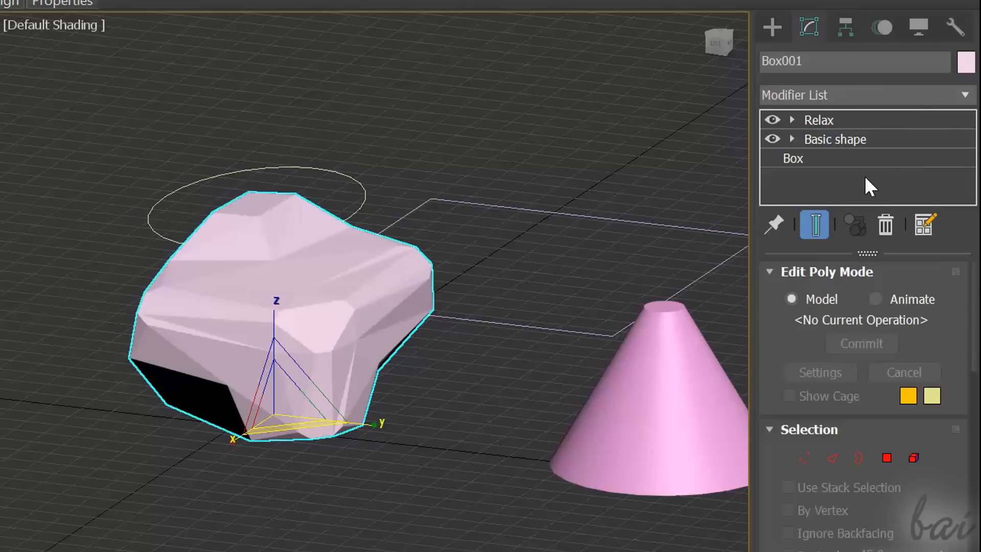
# Step: Select the Relax modifier and the Basic shape modifier of the box in turn
pyautogui.click(913, 122)
pyautogui.moveTo(64, 89)
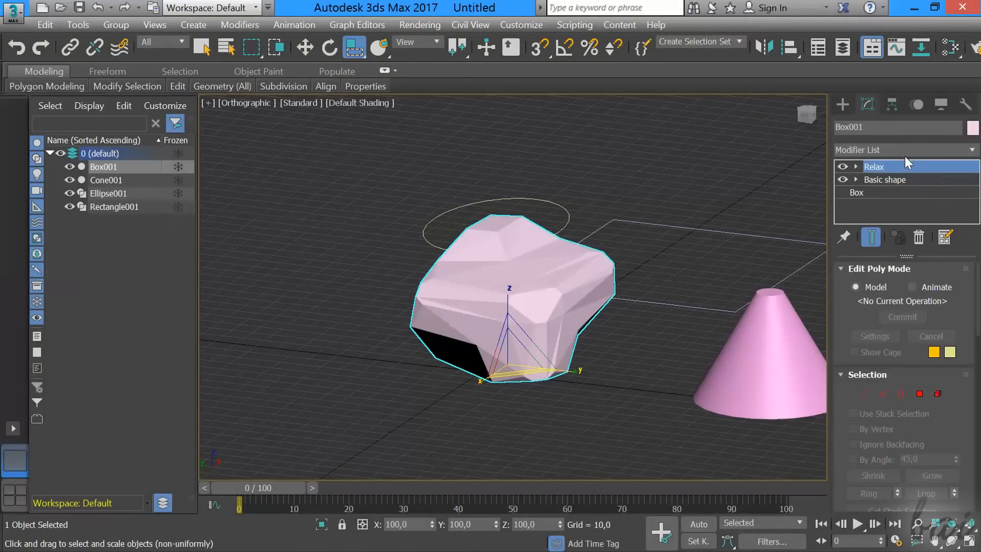
pyautogui.click(897, 185)
pyautogui.moveTo(63, 87)
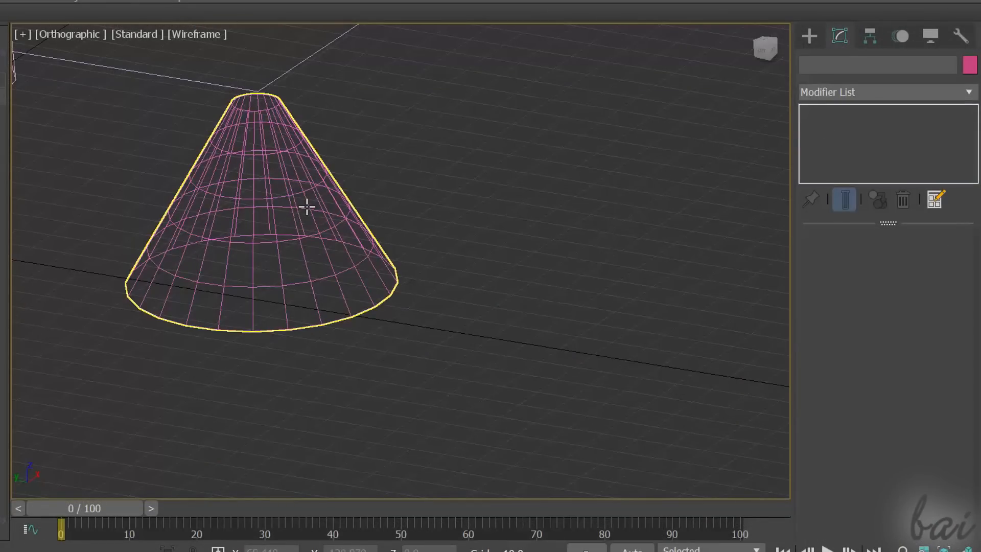
# Step: Select the cone and change its object colour to yellow-green
pyautogui.click(306, 206)
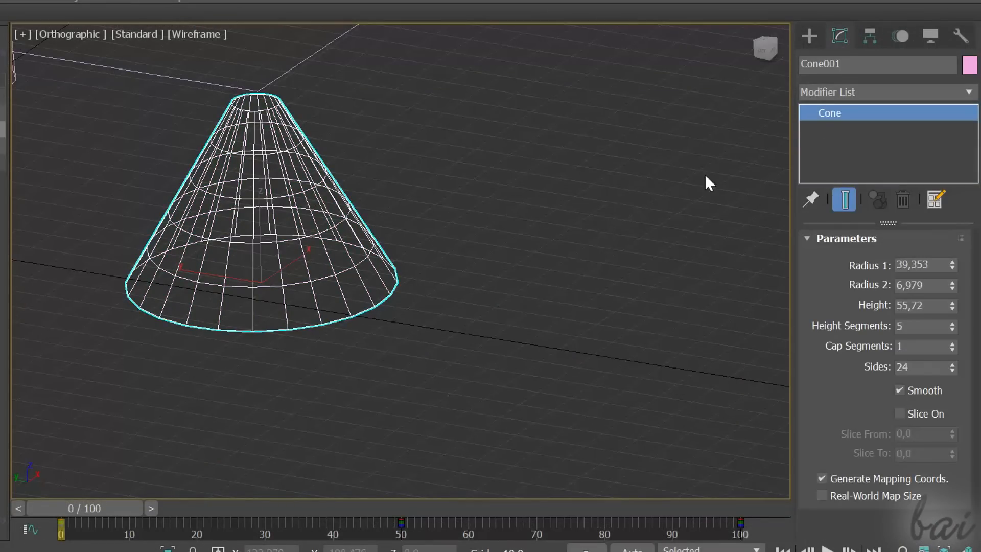
pyautogui.click(969, 69)
pyautogui.moveTo(480, 167); pyautogui.dragTo(621, 163)
pyautogui.click(486, 250)
pyautogui.click(466, 237)
pyautogui.click(484, 252)
pyautogui.click(651, 398)
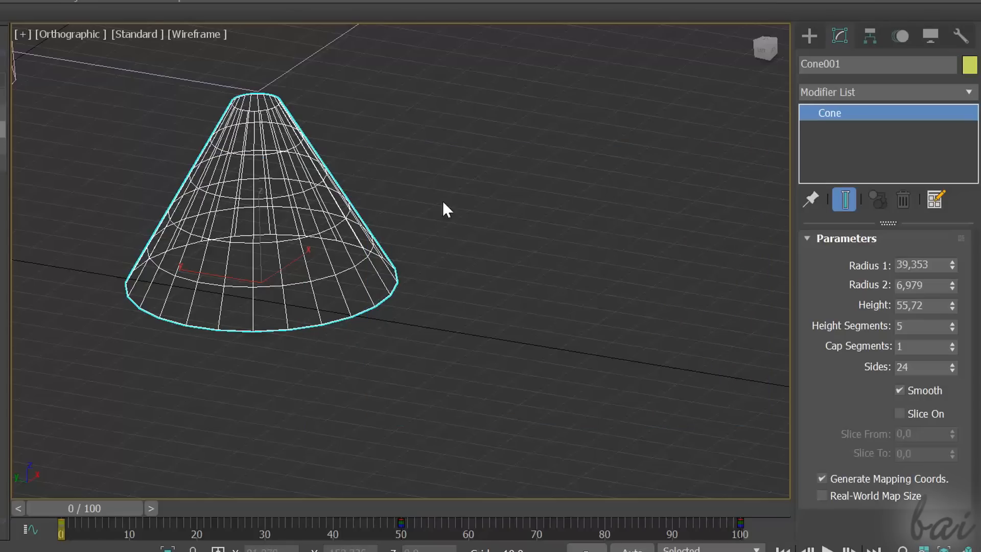
pyautogui.click(421, 186)
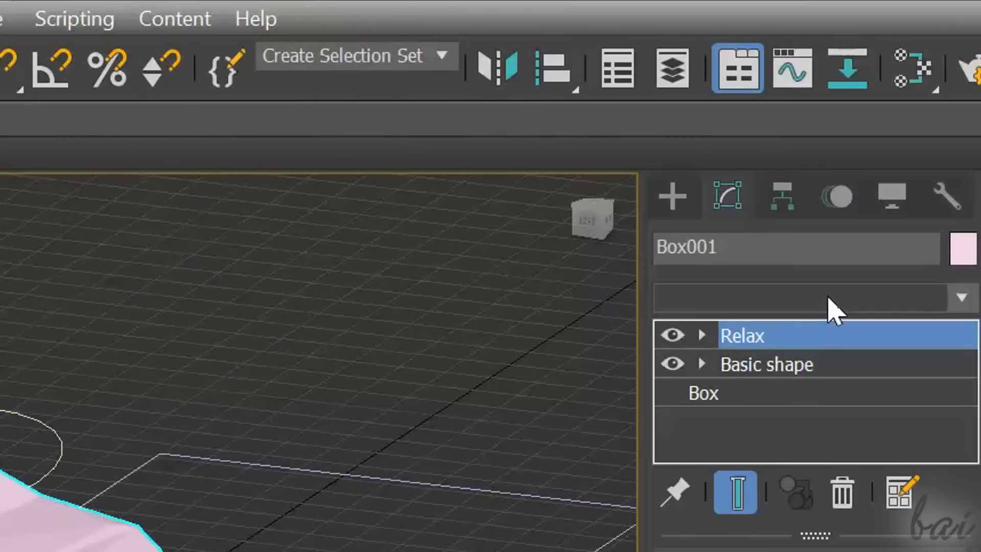
# Step: Add a Melt modifier to the box with Amount 47, % of Melt 30.2 and Plastic solidity
pyautogui.click(827, 299)
pyautogui.scroll(-1, 960, 76)
pyautogui.moveTo(965, 84); pyautogui.dragTo(953, 149)
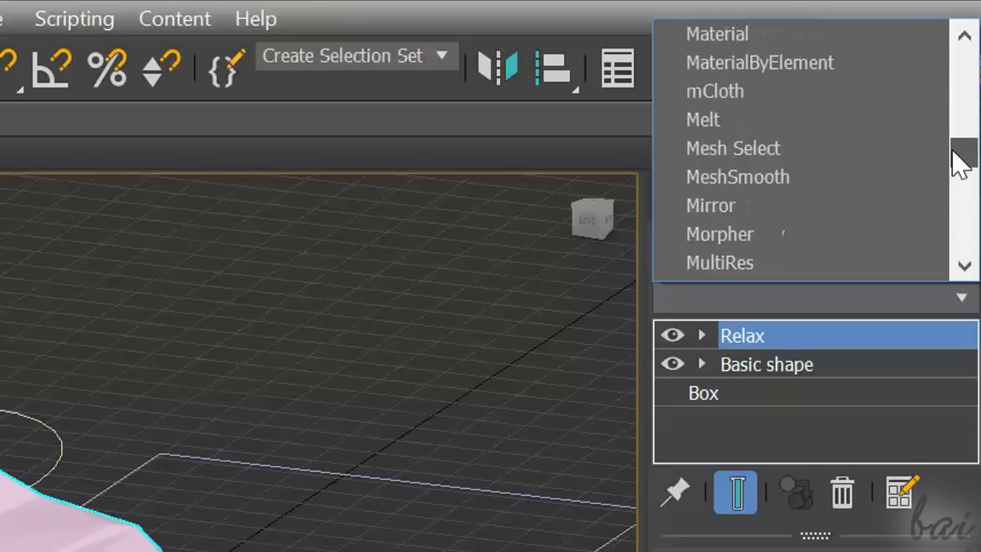
pyautogui.click(795, 123)
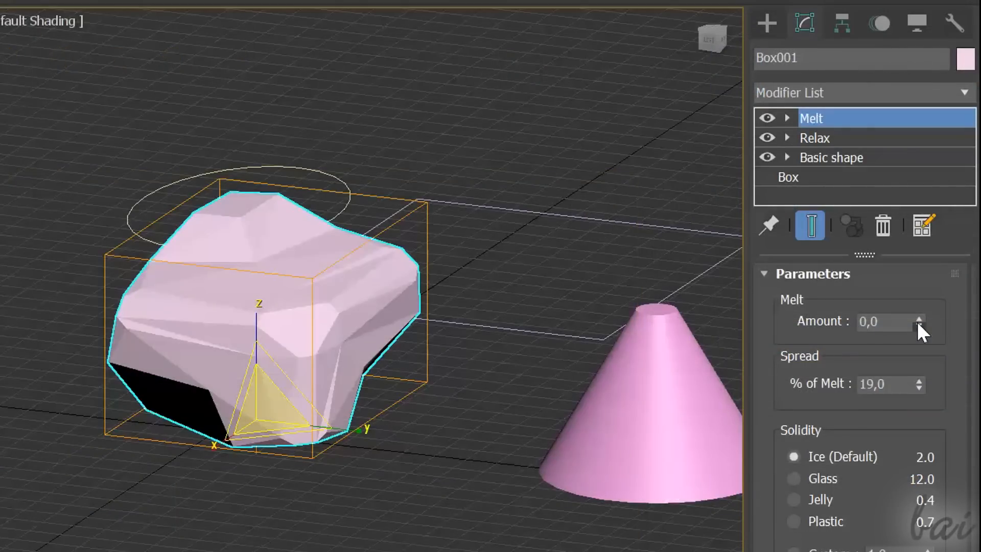
pyautogui.moveTo(915, 314); pyautogui.dragTo(916, 312)
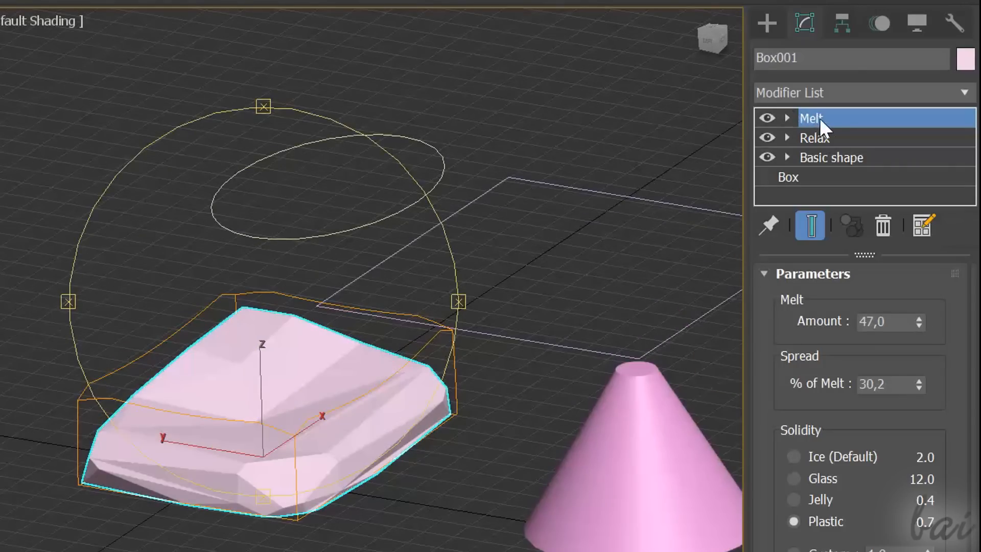
# Step: Try to delete the Melt modifier from the box's modifier stack
pyautogui.rightClick(819, 118)
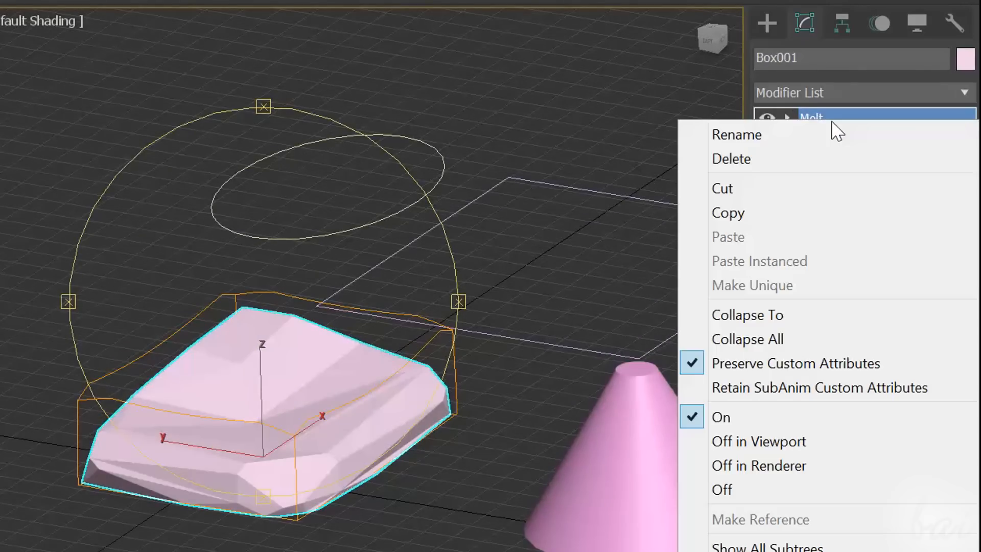
pyautogui.click(809, 163)
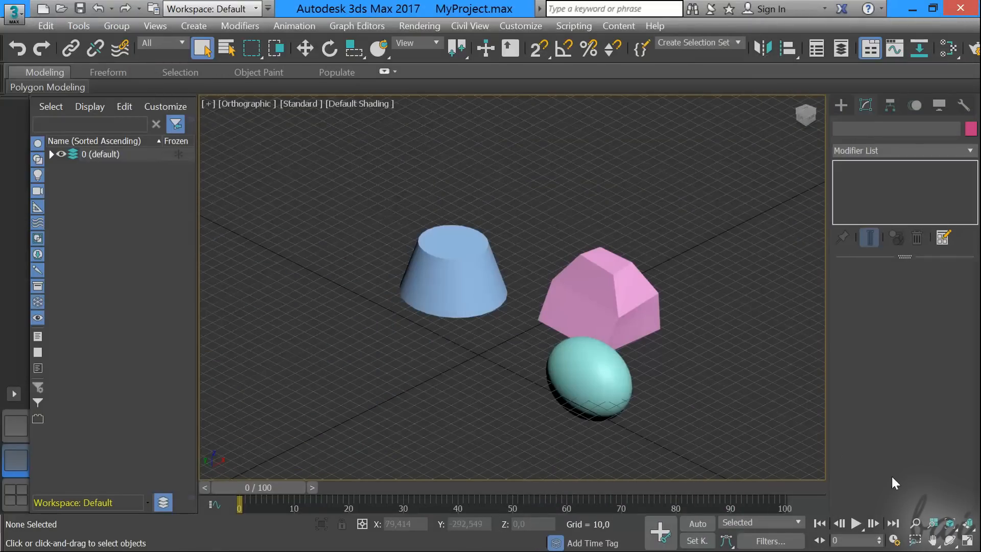
# Step: Play the animation in the MyProject.max scene
pyautogui.click(857, 523)
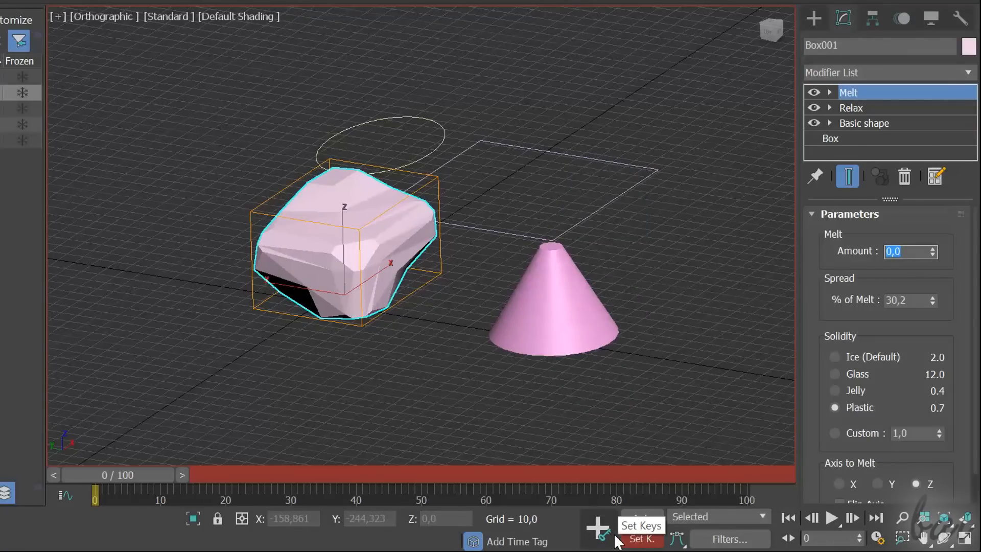
# Step: Key the box's Melt Amount at 50 on frame 50 and scrub the timeline to preview the motion
pyautogui.moveTo(117, 482); pyautogui.dragTo(422, 456)
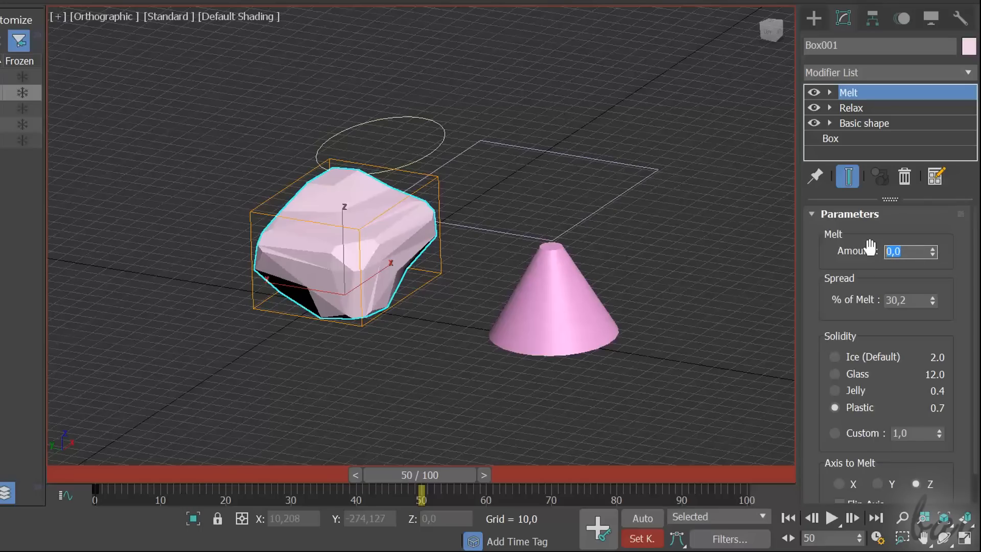
pyautogui.press('Return')
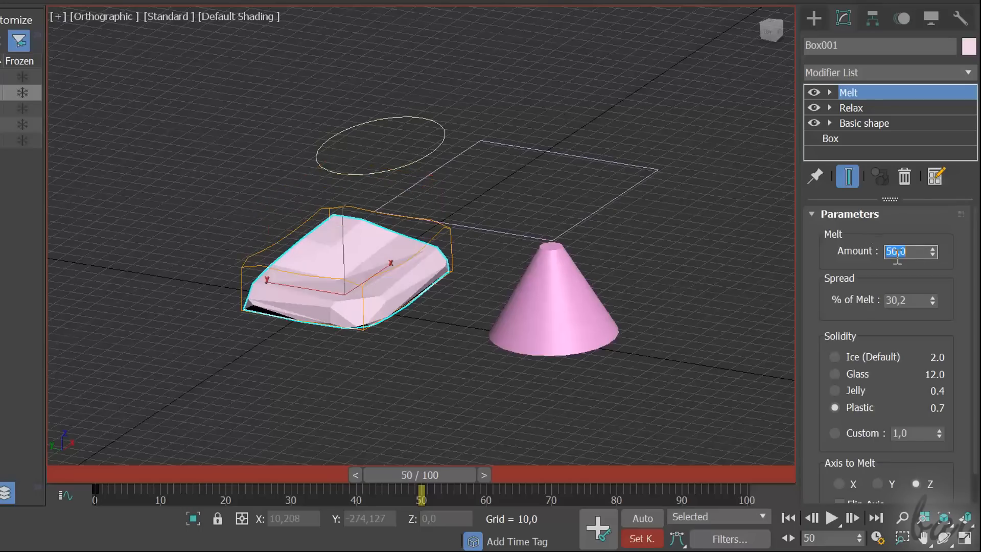
pyautogui.click(605, 508)
pyautogui.moveTo(445, 475); pyautogui.dragTo(463, 473)
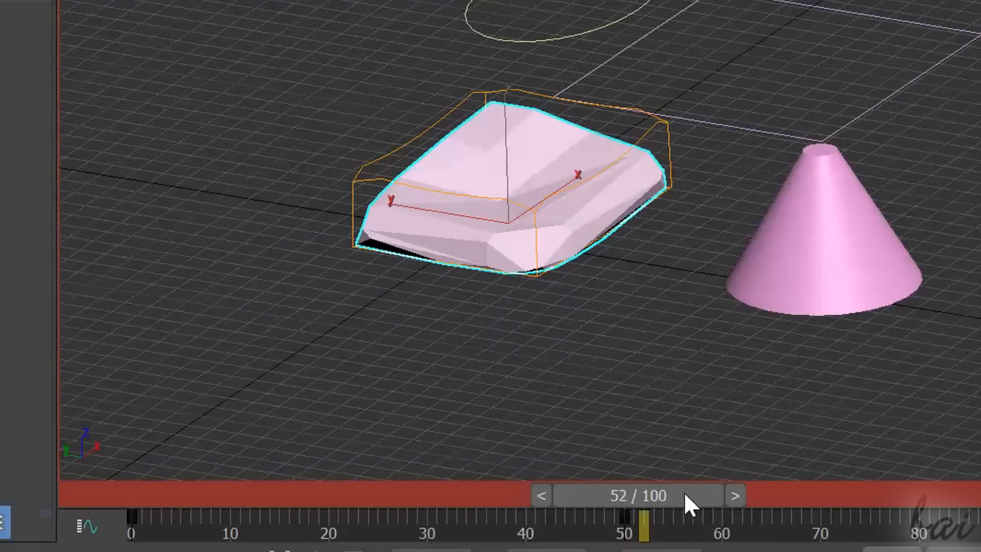
pyautogui.moveTo(683, 491)
pyautogui.mouseDown()
pyautogui.moveTo(956, 469)
pyautogui.moveTo(772, 488)
pyautogui.moveTo(618, 484)
pyautogui.moveTo(151, 438)
pyautogui.moveTo(416, 498)
pyautogui.moveTo(871, 498)
pyautogui.moveTo(927, 526)
pyautogui.moveTo(914, 486)
pyautogui.moveTo(937, 482)
pyautogui.moveTo(632, 493)
pyautogui.moveTo(458, 462)
pyautogui.moveTo(144, 451)
pyautogui.moveTo(372, 504)
pyautogui.moveTo(595, 500)
pyautogui.moveTo(810, 521)
pyautogui.moveTo(970, 503)
pyautogui.moveTo(640, 500)
pyautogui.moveTo(350, 521)
pyautogui.moveTo(194, 516)
pyautogui.moveTo(557, 526)
pyautogui.moveTo(825, 517)
pyautogui.moveTo(492, 507)
pyautogui.moveTo(386, 483)
pyautogui.mouseUp()
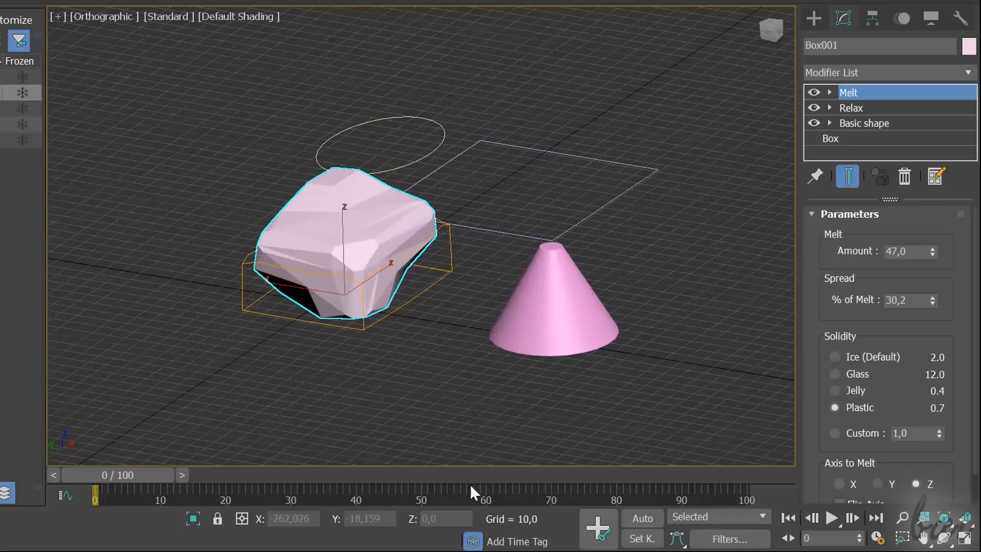
# Step: Turn on Set Key mode and set the box's Melt Amount to 0 at frame 0
pyautogui.click(641, 539)
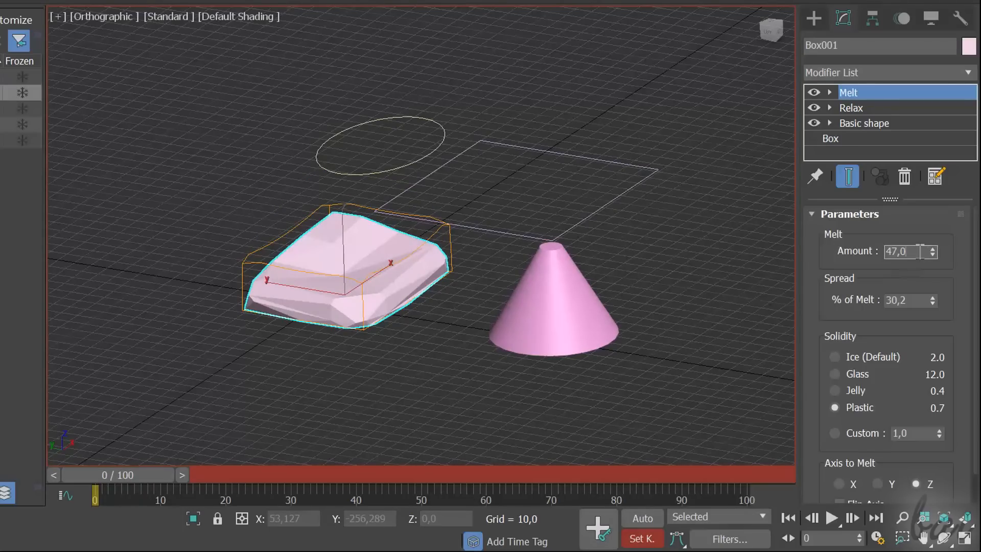
pyautogui.press('Return')
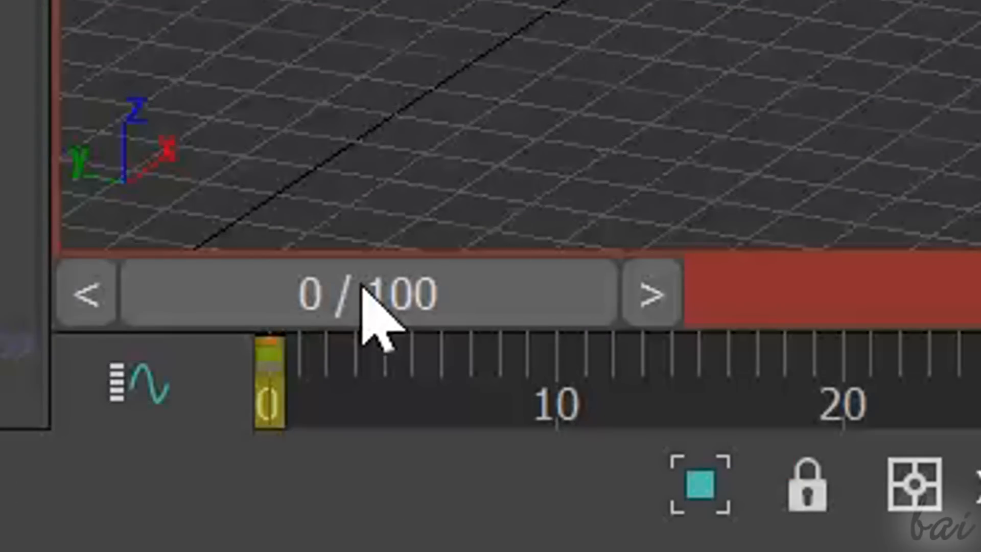
pyautogui.moveTo(361, 289); pyautogui.dragTo(416, 296)
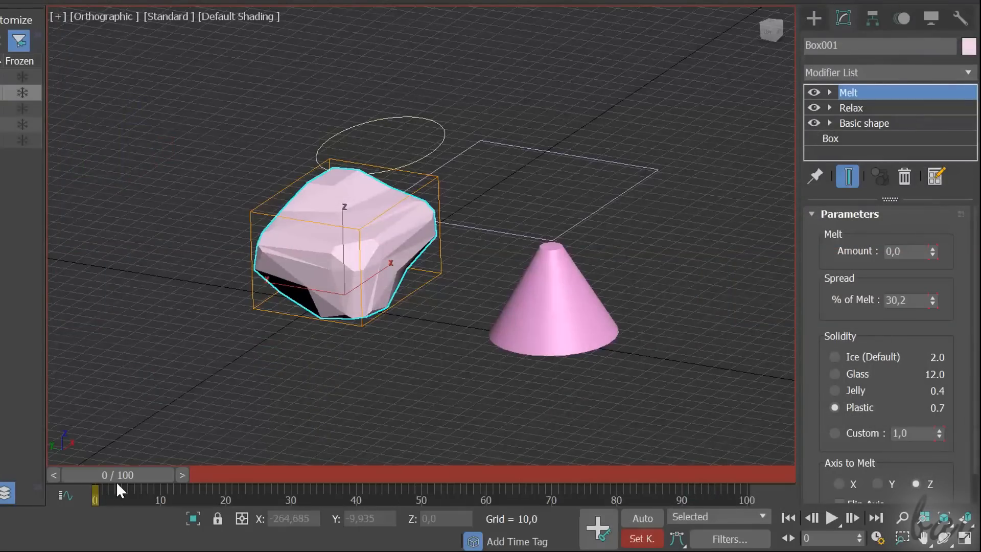
# Step: Move to frame 50 and key the box's Melt Amount at 50 there
pyautogui.moveTo(116, 477); pyautogui.dragTo(421, 456)
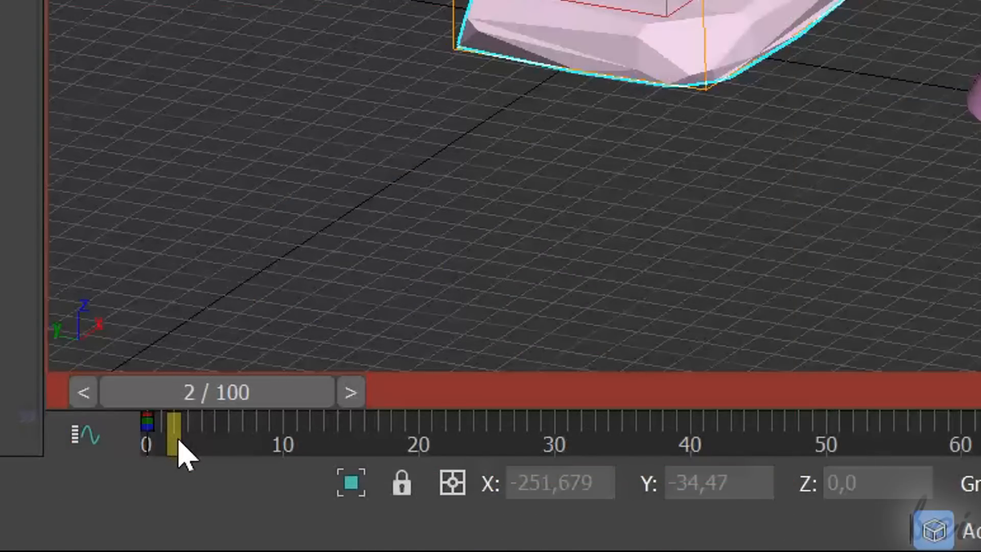
pyautogui.moveTo(225, 403)
pyautogui.mouseDown()
pyautogui.moveTo(301, 390)
pyautogui.moveTo(374, 401)
pyautogui.moveTo(632, 368)
pyautogui.moveTo(827, 383)
pyautogui.mouseUp()
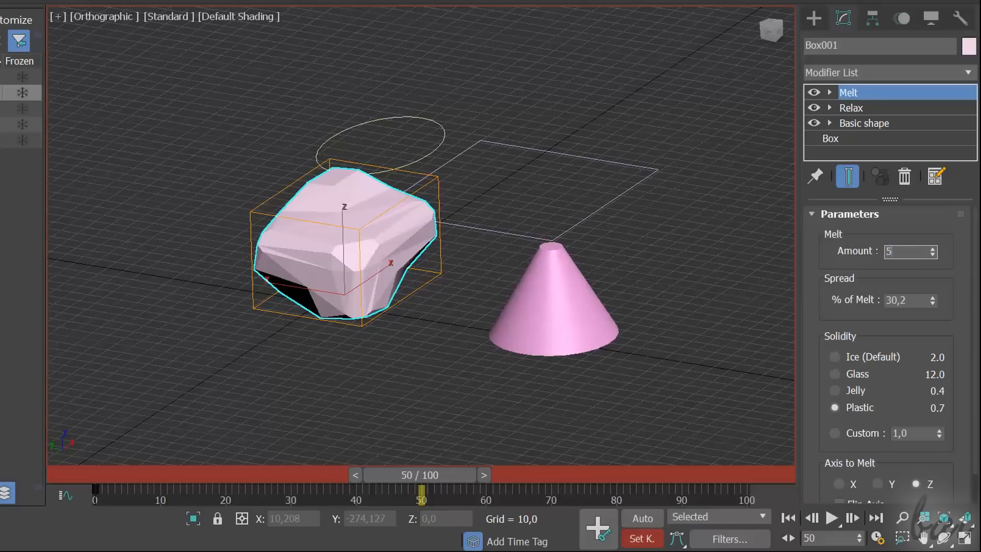
pyautogui.press('Return')
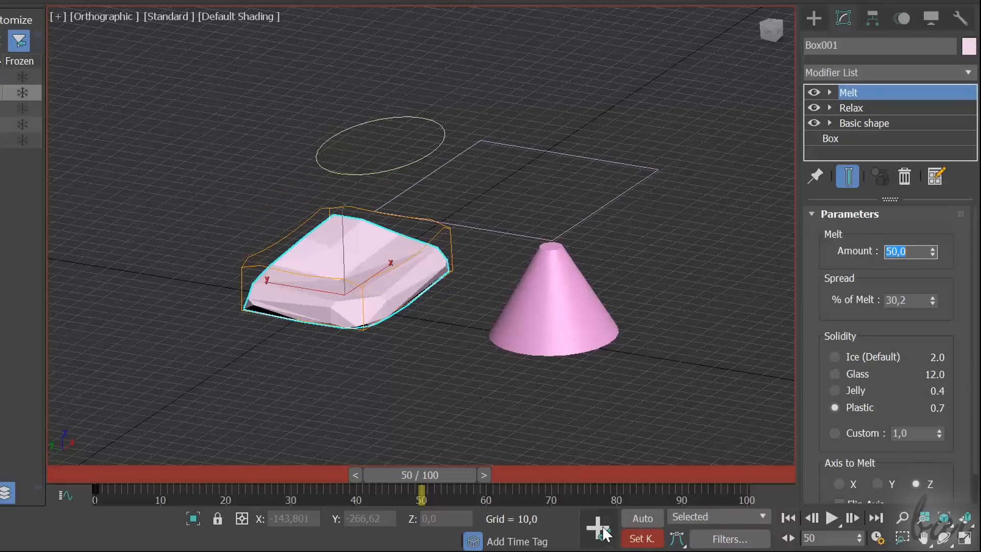
# Step: Play the box's melting animation from frame 0 and scrub through the timeline
pyautogui.moveTo(443, 472); pyautogui.dragTo(102, 475)
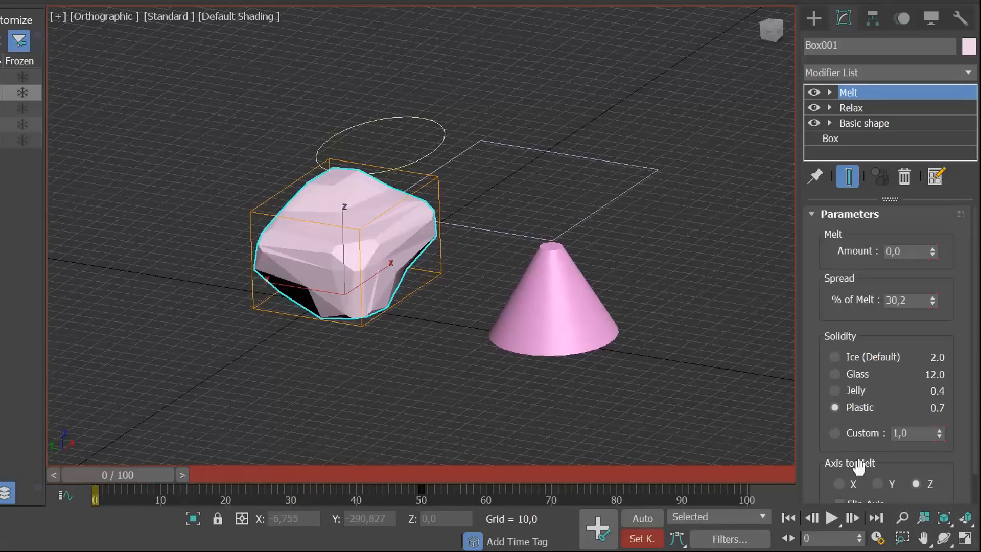
pyautogui.click(832, 518)
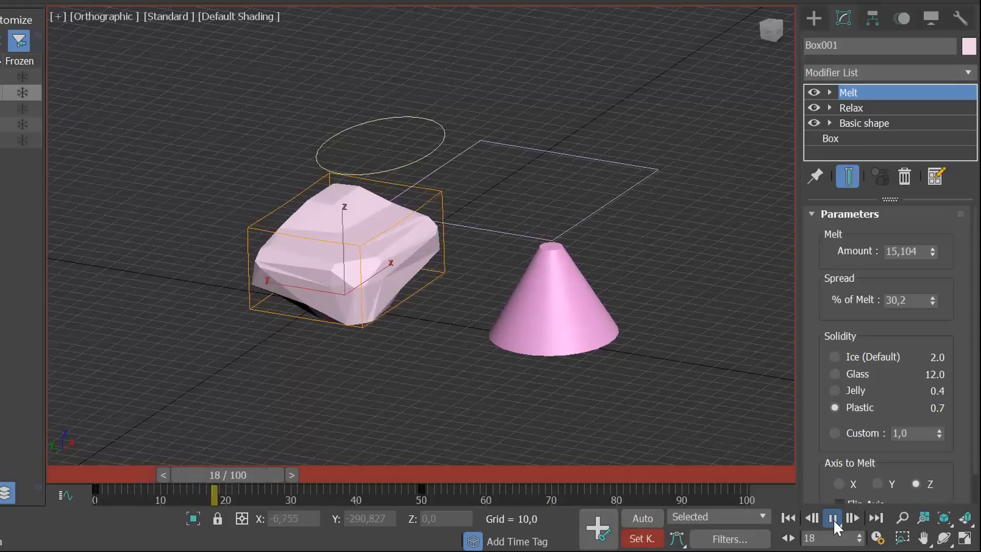
pyautogui.moveTo(582, 475); pyautogui.dragTo(378, 474)
# Step: Include Modifiers in the Set Key filters
pyautogui.click(729, 539)
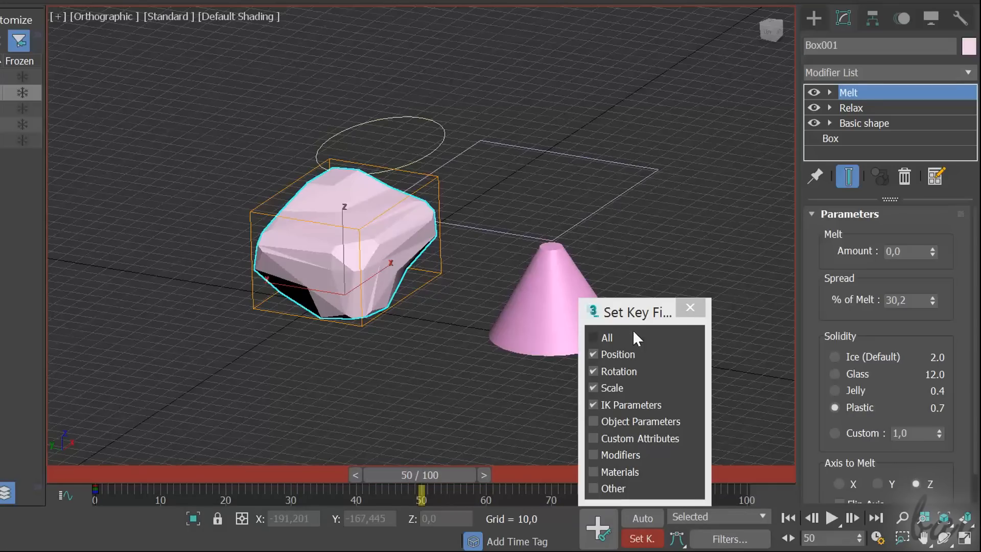
pyautogui.click(593, 454)
pyautogui.click(689, 307)
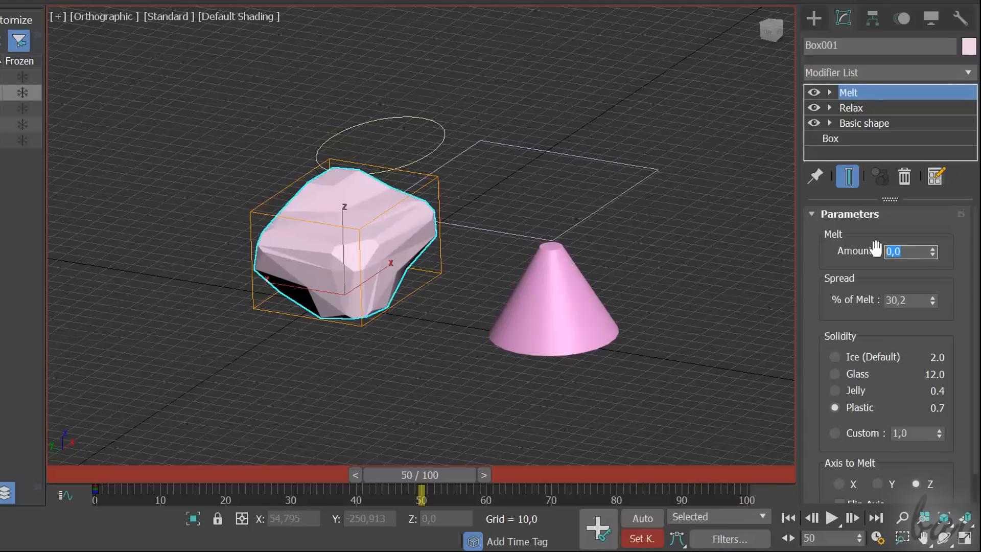
# Step: Set the Melt Amount to 50 at frame 50 and scrub the timeline to check it
pyautogui.press('Return')
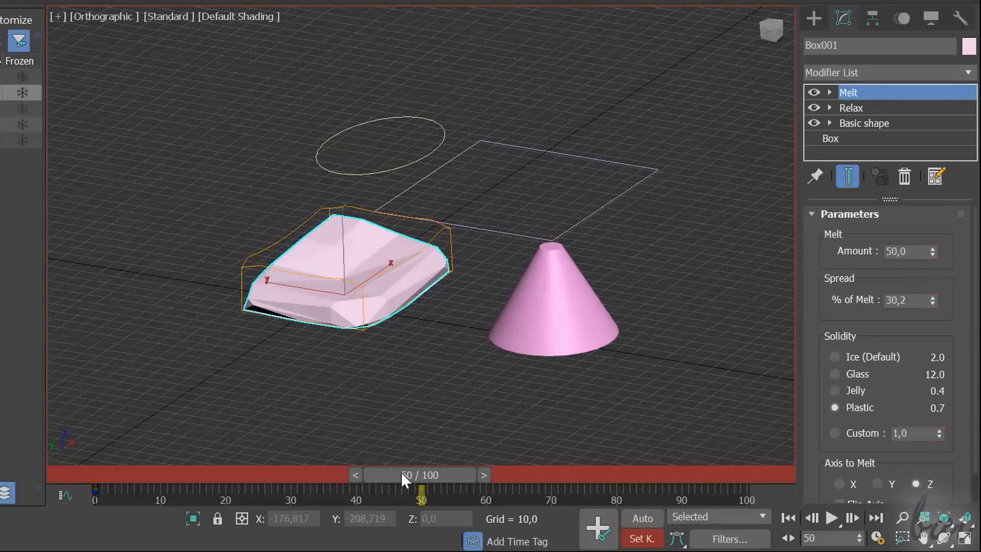
pyautogui.moveTo(409, 467); pyautogui.dragTo(666, 483)
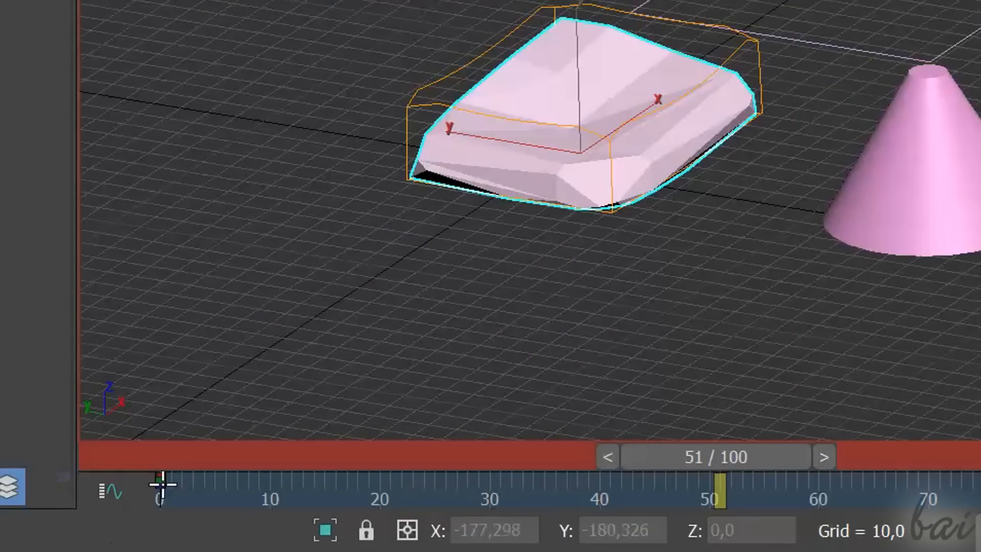
# Step: Delete the box's selected key at frame 0 and play the melting animation
pyautogui.rightClick(160, 482)
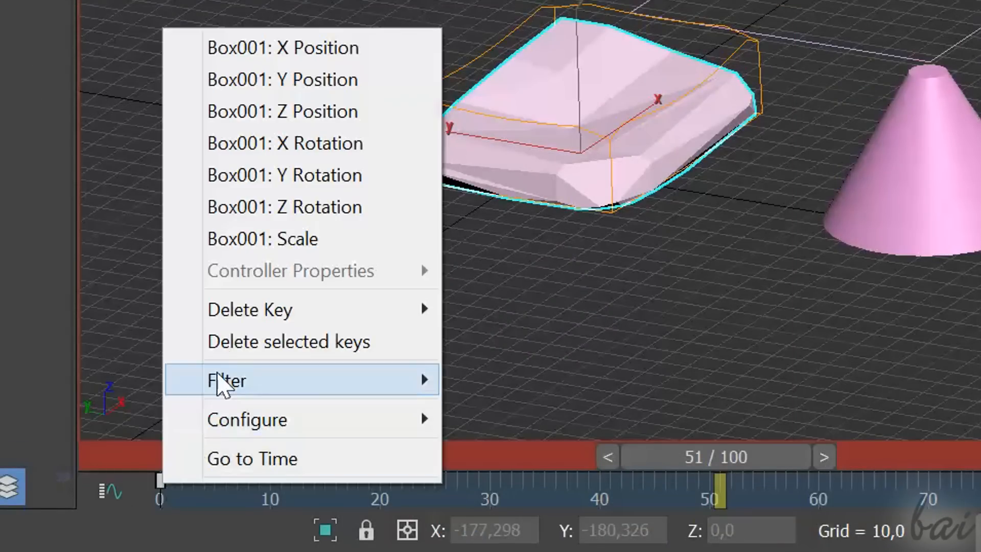
pyautogui.click(230, 342)
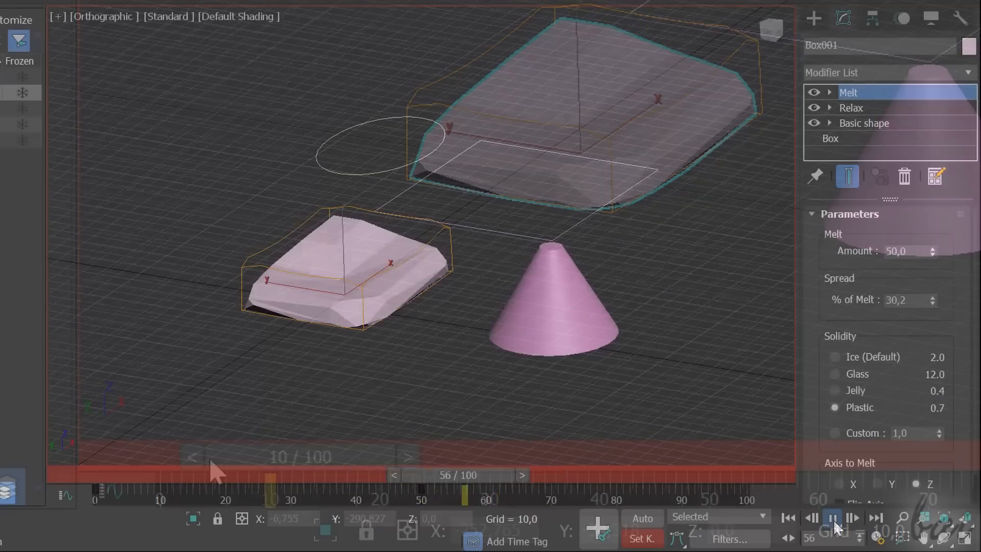
pyautogui.click(832, 519)
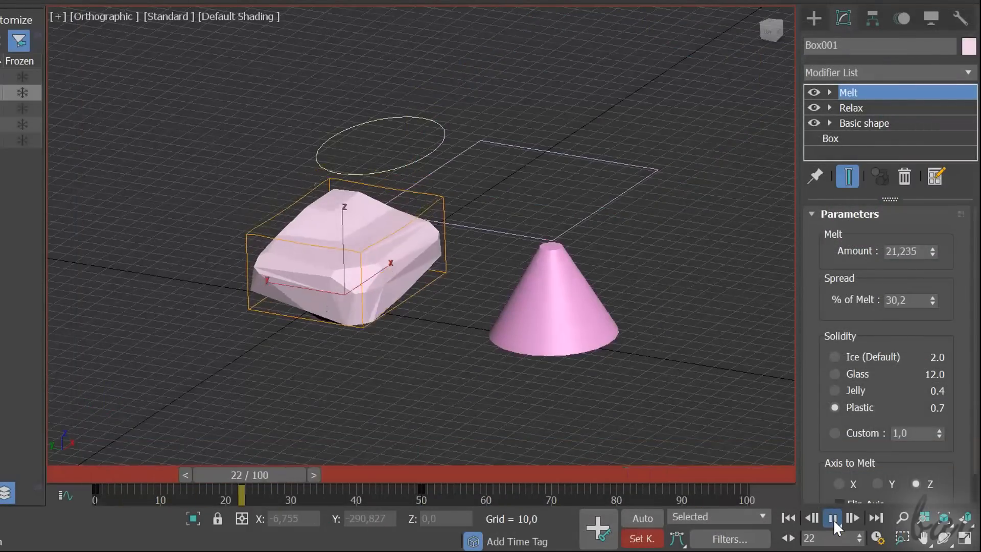
# Step: Retime the box's end key to about frame 21 and to about frame 91, playing the melting animation to compare speeds
pyautogui.click(833, 519)
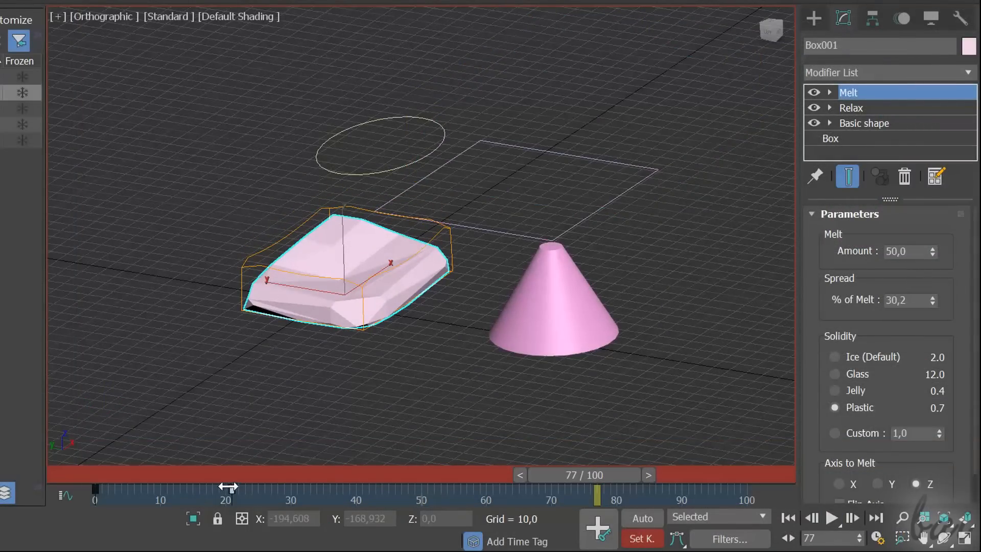
pyautogui.click(831, 518)
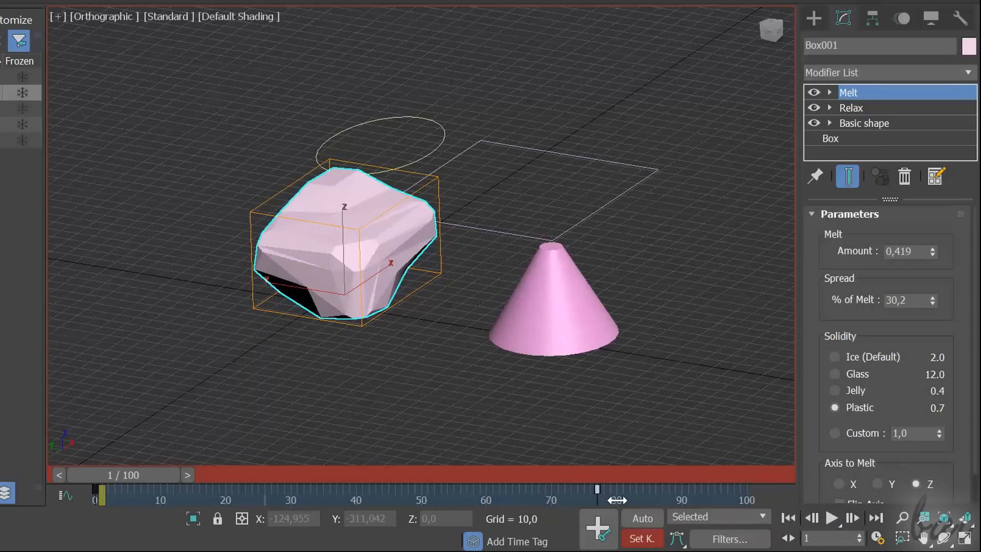
pyautogui.click(831, 517)
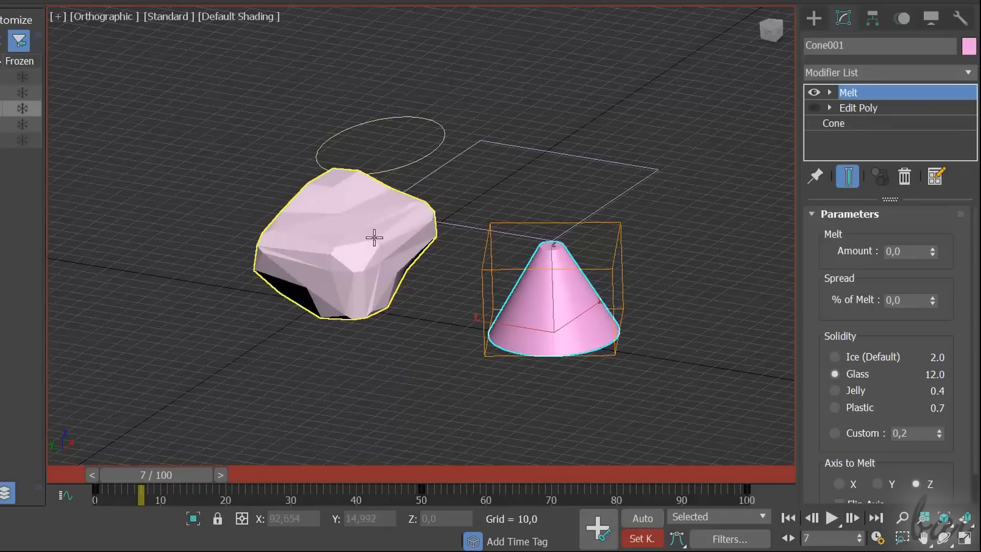
# Step: Select the box and its key at frame 0, and select the cone to compare the keys of each object
pyautogui.click(377, 234)
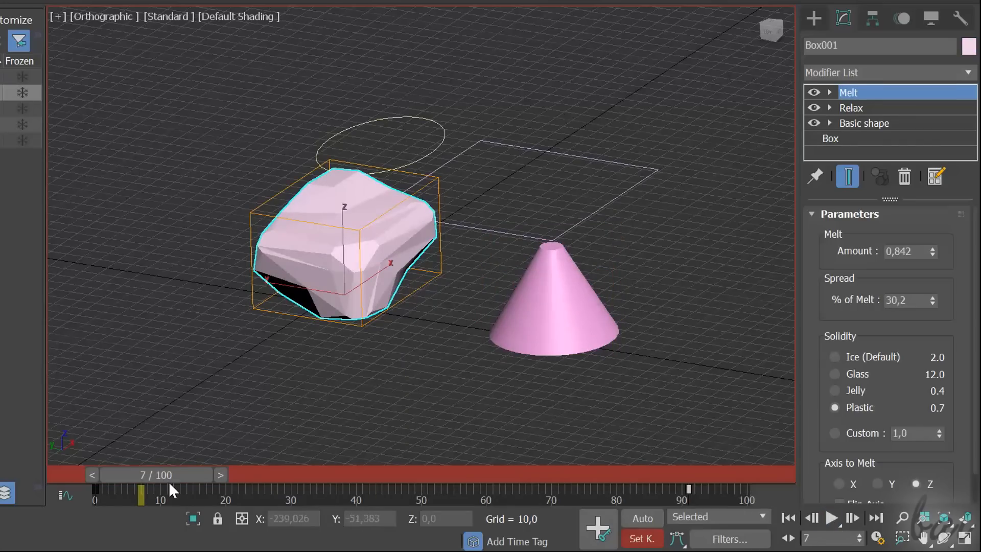
pyautogui.click(96, 488)
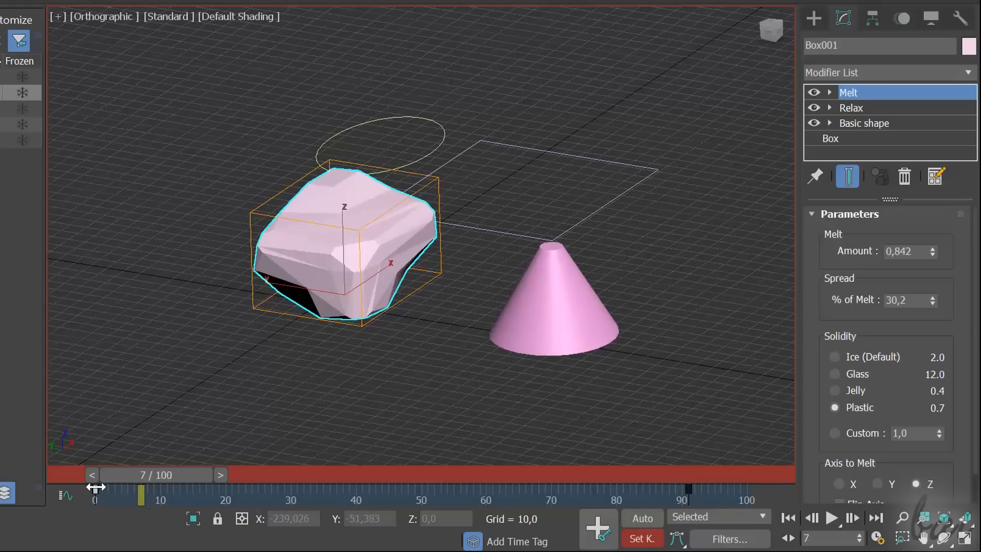
pyautogui.click(558, 318)
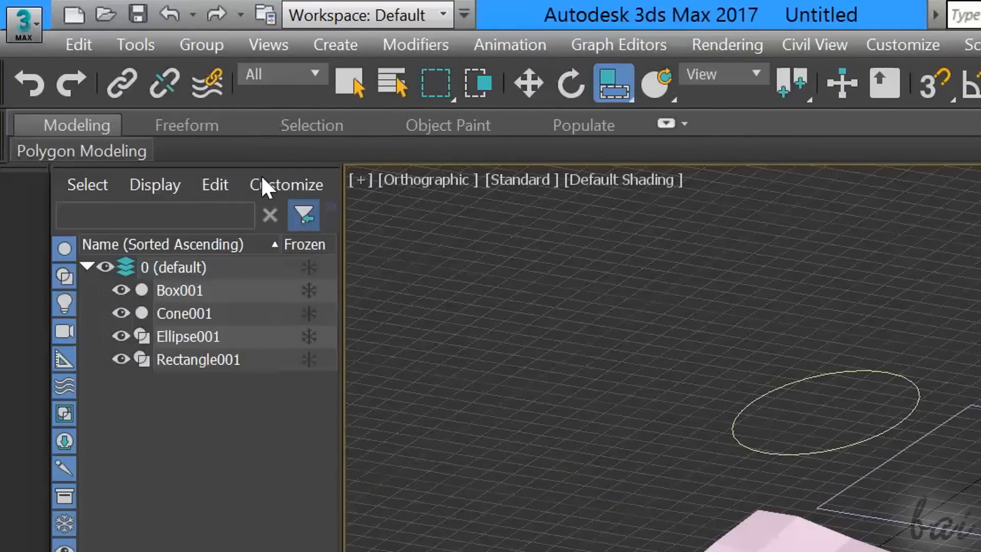
# Step: Save the scene under the new name MyProject2 on the Desktop
pyautogui.click(20, 25)
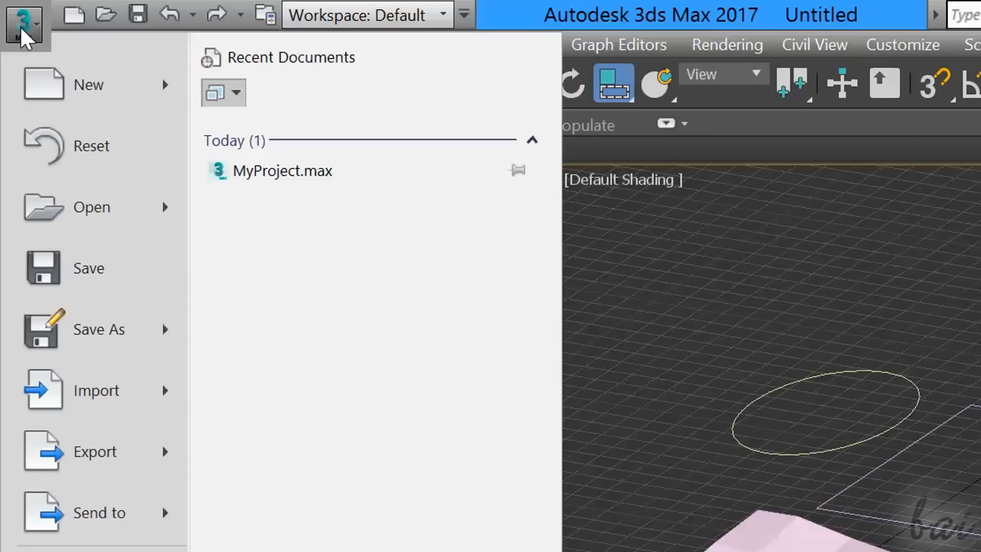
pyautogui.moveTo(116, 351)
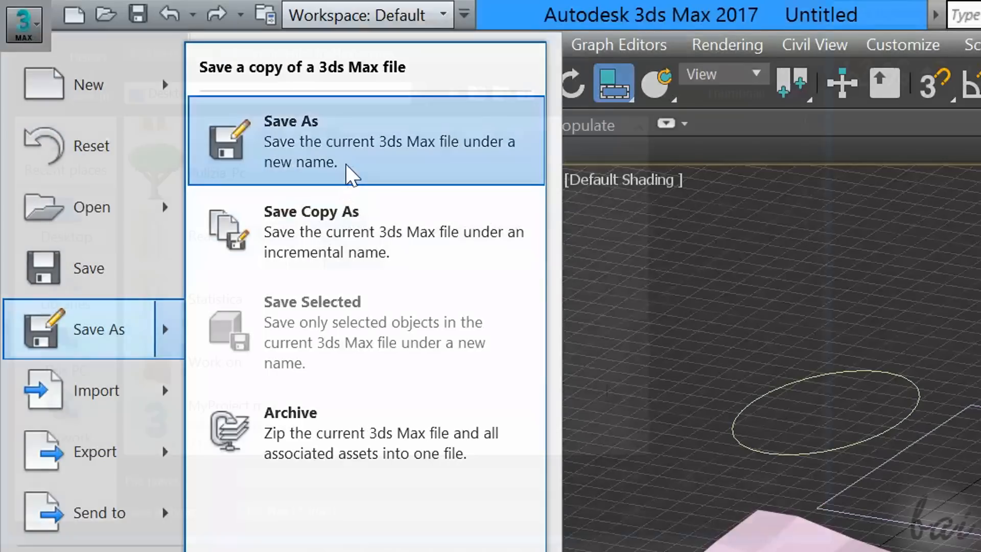
pyautogui.click(338, 169)
pyautogui.write('MyPr')
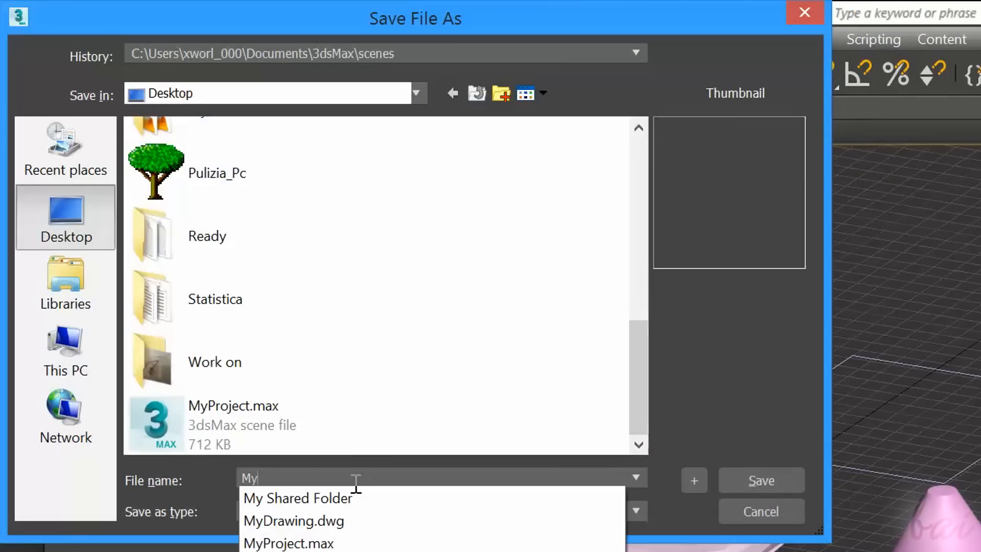
pyautogui.write('oje')
pyautogui.write('ct2')
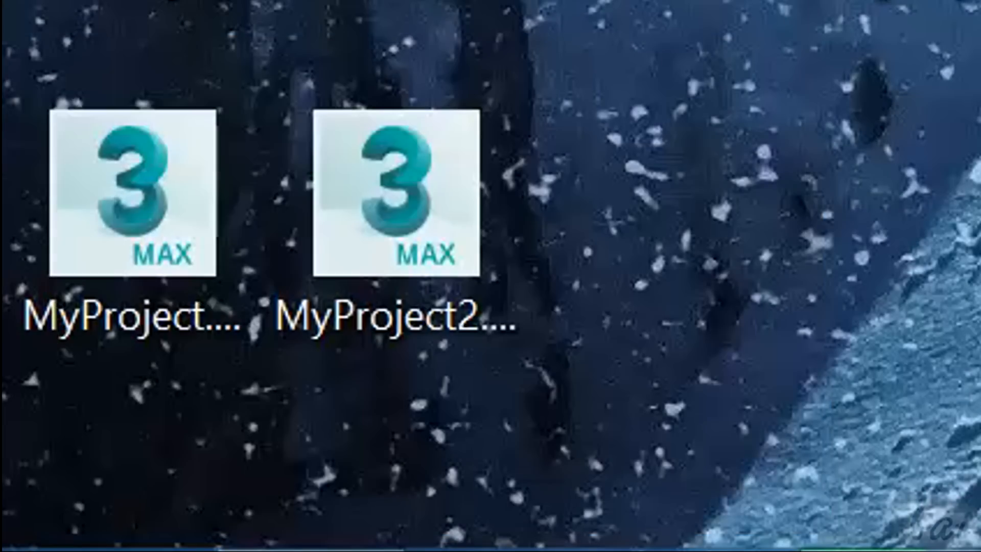
pyautogui.click(373, 276)
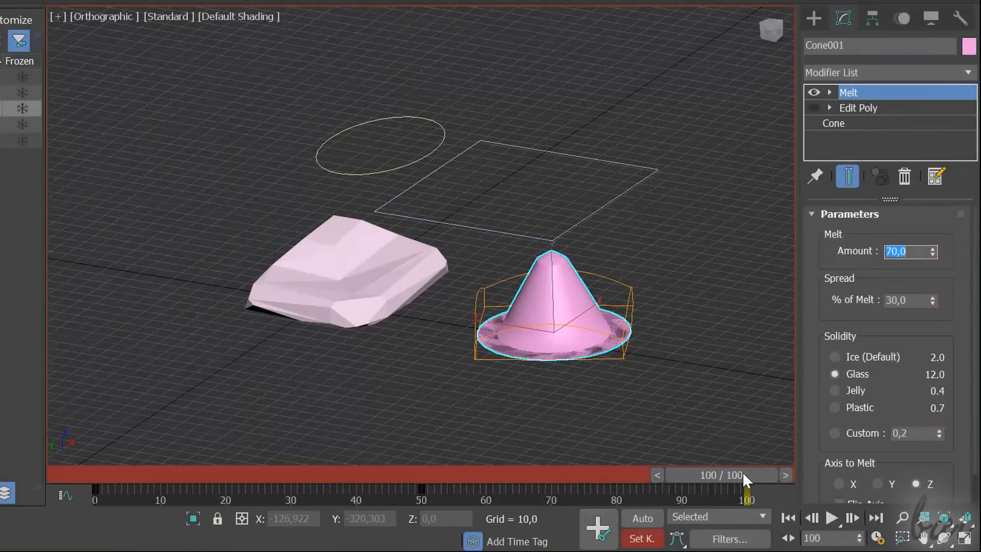
# Step: Scrub the timeline from frame 100 back to frame 0 to review the box and cone melting
pyautogui.moveTo(744, 471); pyautogui.dragTo(117, 457)
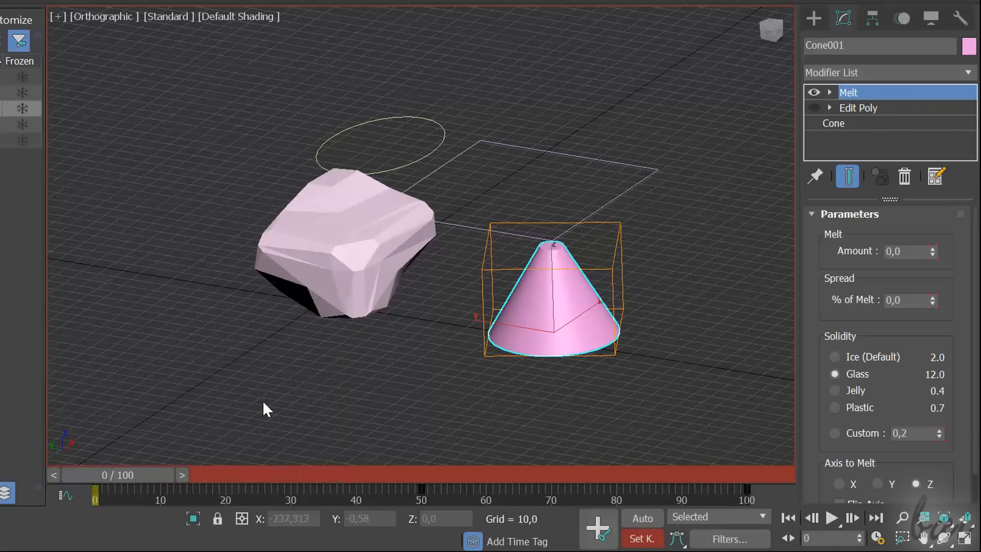